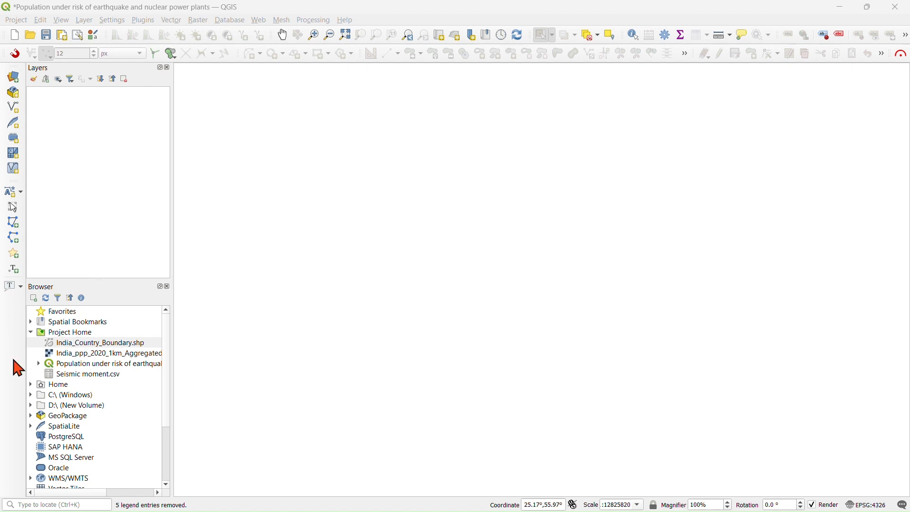
left_click(79, 345)
left_click(80, 352)
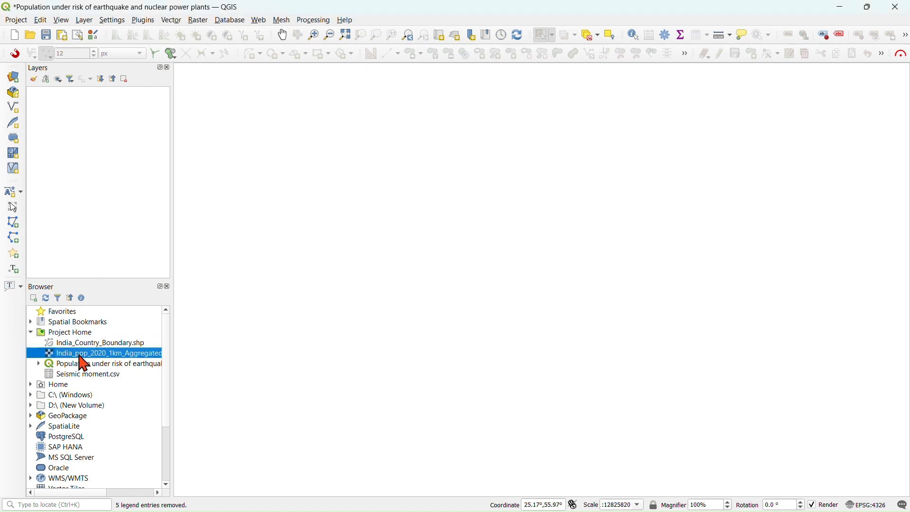
left_click(82, 365)
left_click(86, 375)
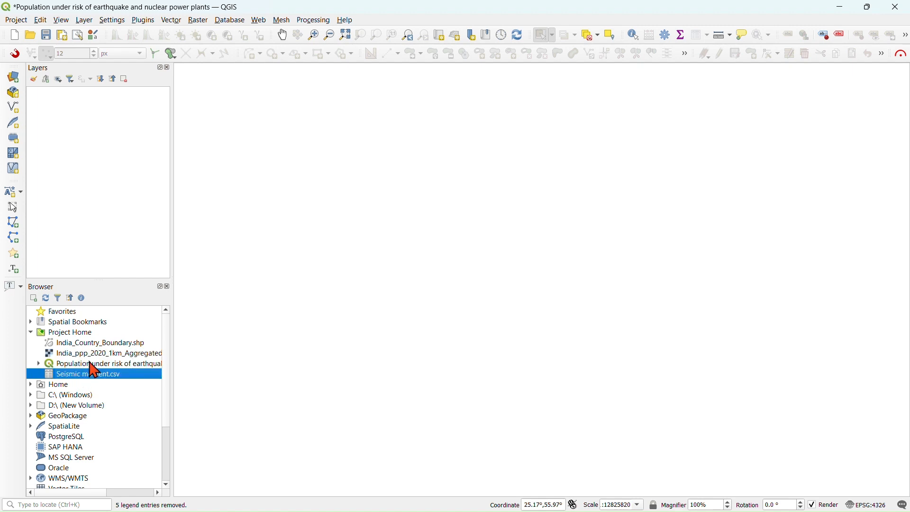
left_click(94, 364)
left_click(93, 353)
left_click(97, 344)
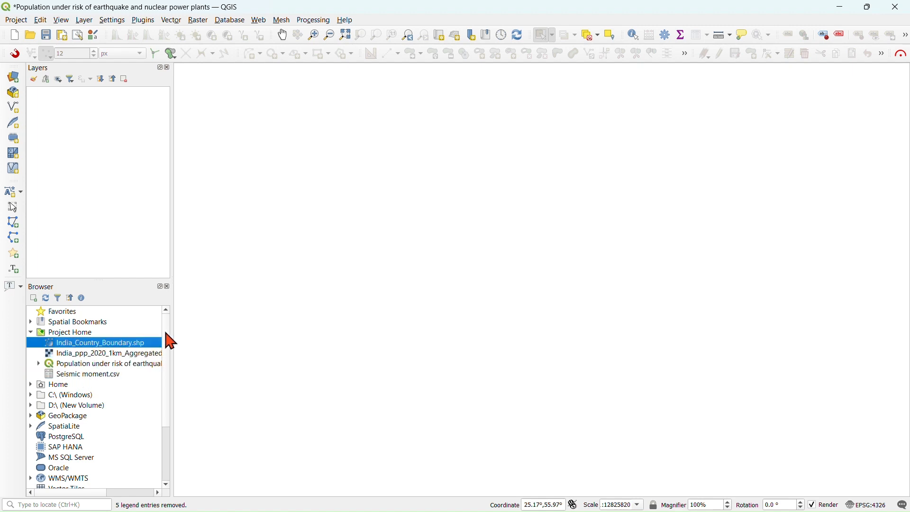
- Add the India_Country_Boundary shapefile from the project folder to the map and select its mainland polygon
left_click_drag(172, 322, 265, 326)
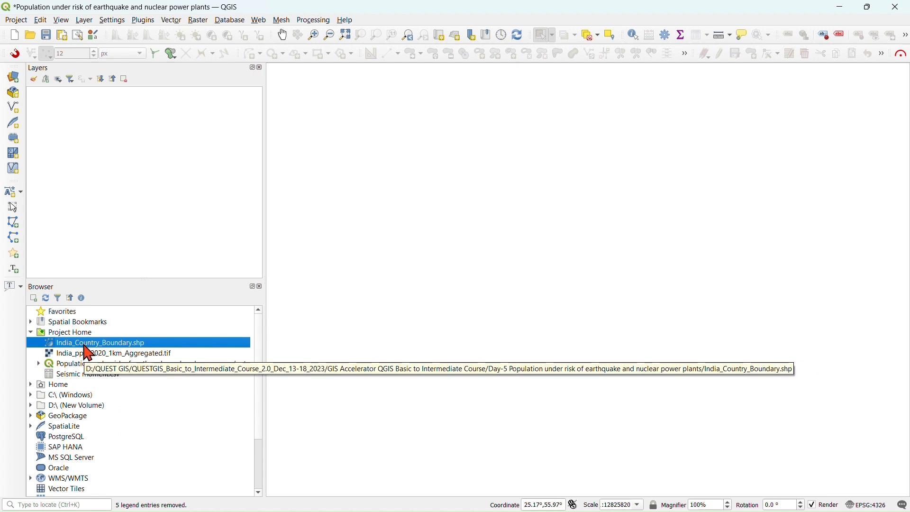
mouse_move(87, 346)
left_mouse_down()
mouse_move(258, 338)
mouse_move(420, 253)
mouse_move(480, 234)
left_mouse_up()
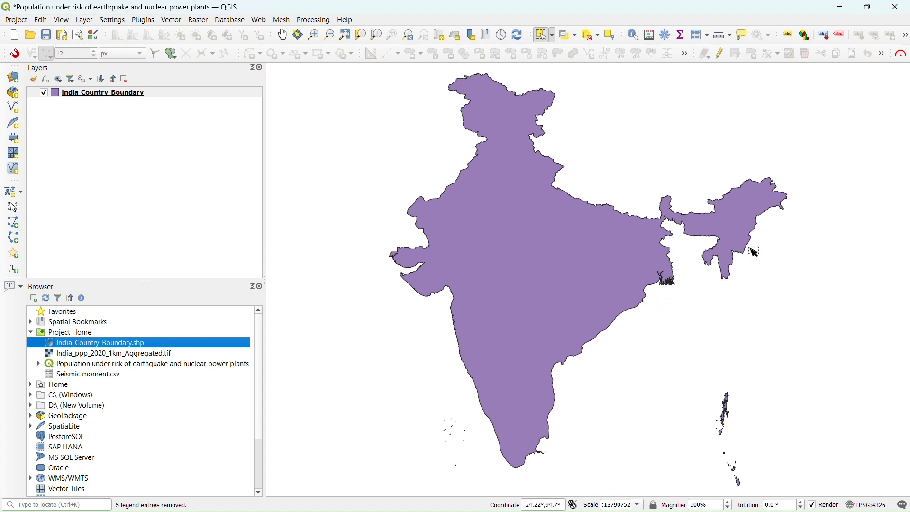
left_click(782, 206)
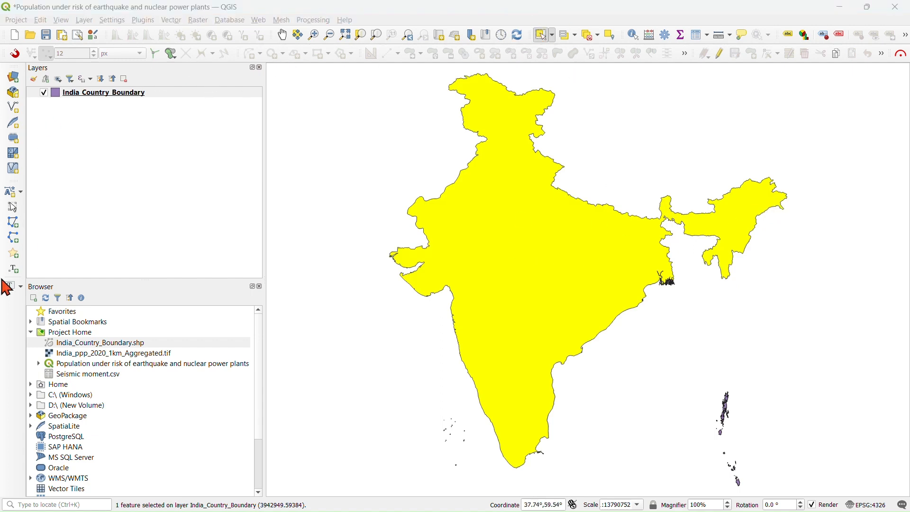
left_click(12, 210)
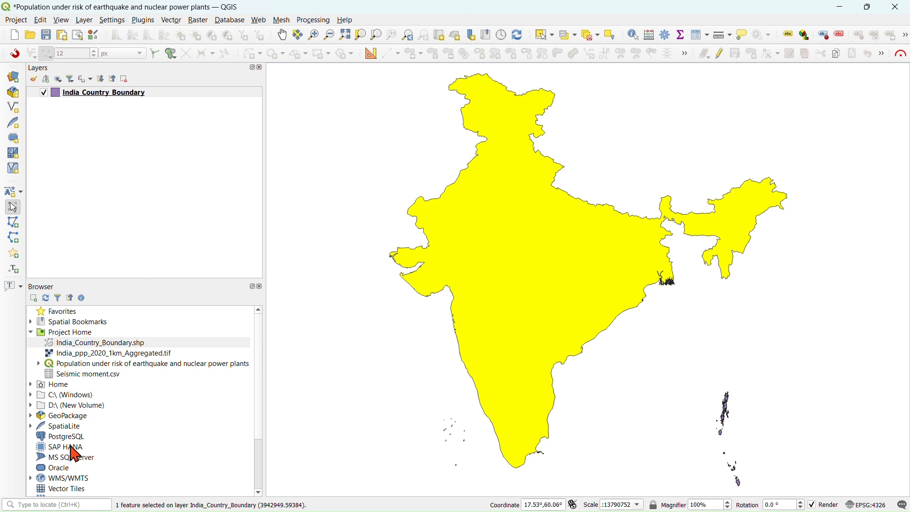
- Add the India_ppp_2020_1km_Aggregated.tif population raster to the map and expand its legend
left_click(88, 356)
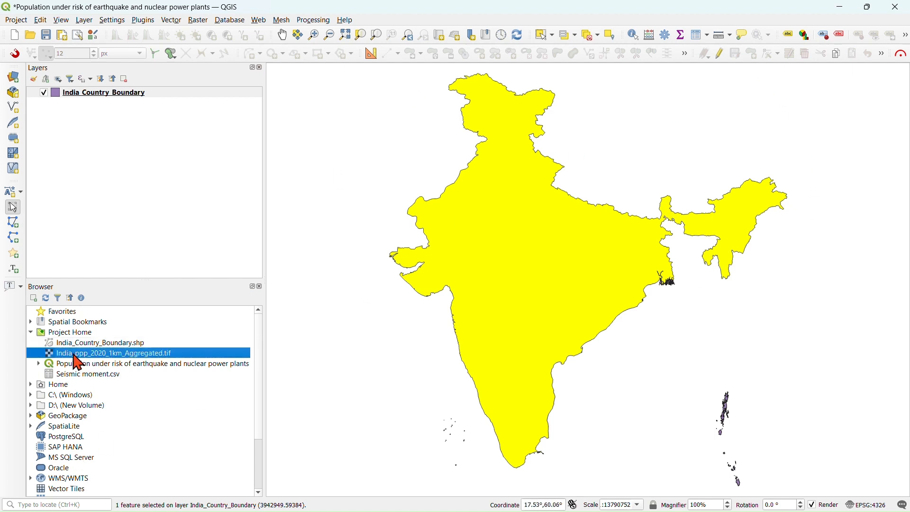
left_click_drag(86, 356, 477, 283)
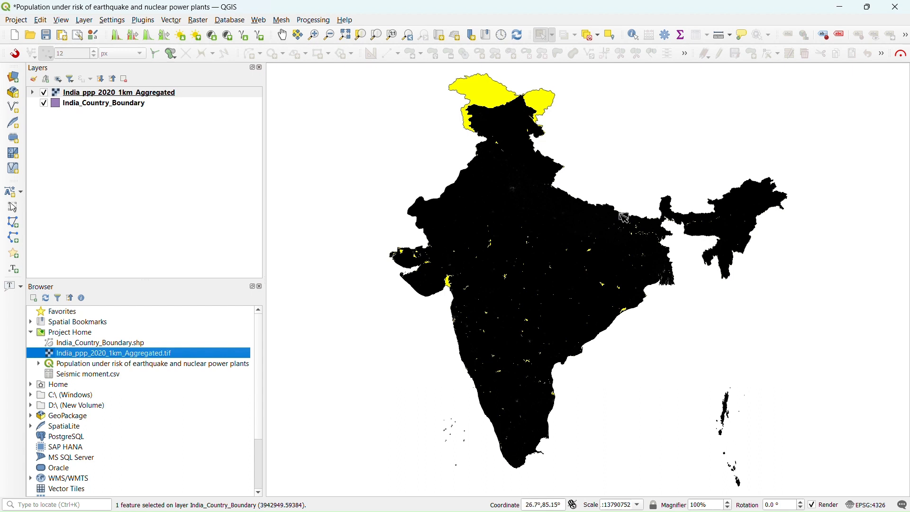
left_click(283, 36)
left_click_drag(558, 217, 484, 222)
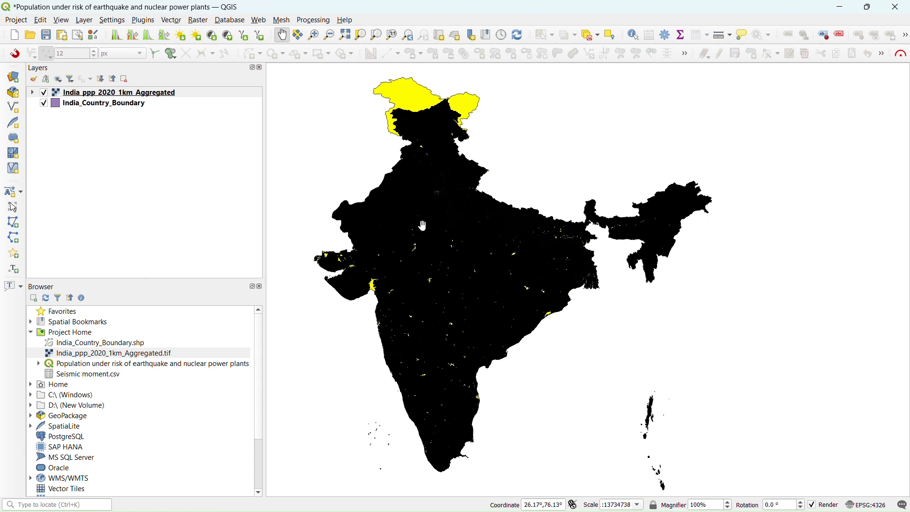
left_click(33, 92)
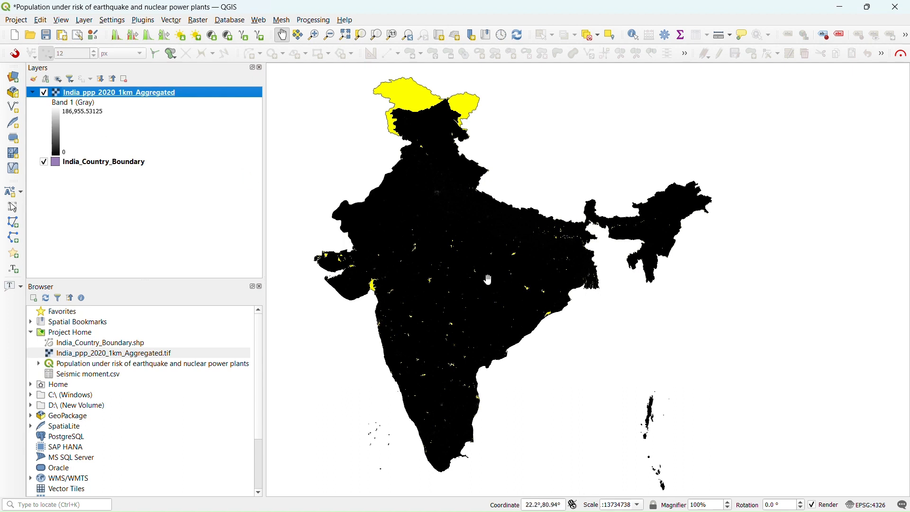
left_click_drag(492, 260, 505, 260)
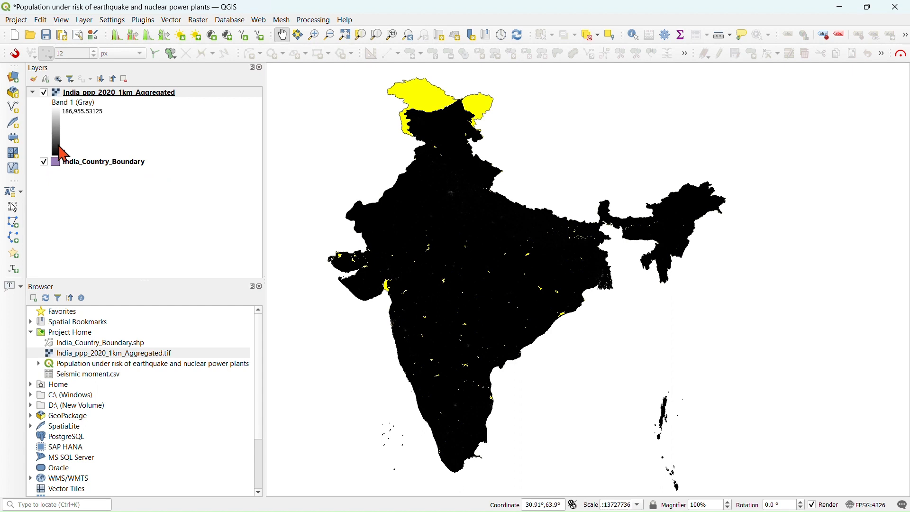
- Open the layer styling for the population raster and render it as Singleband pseudocolor
left_click(126, 94)
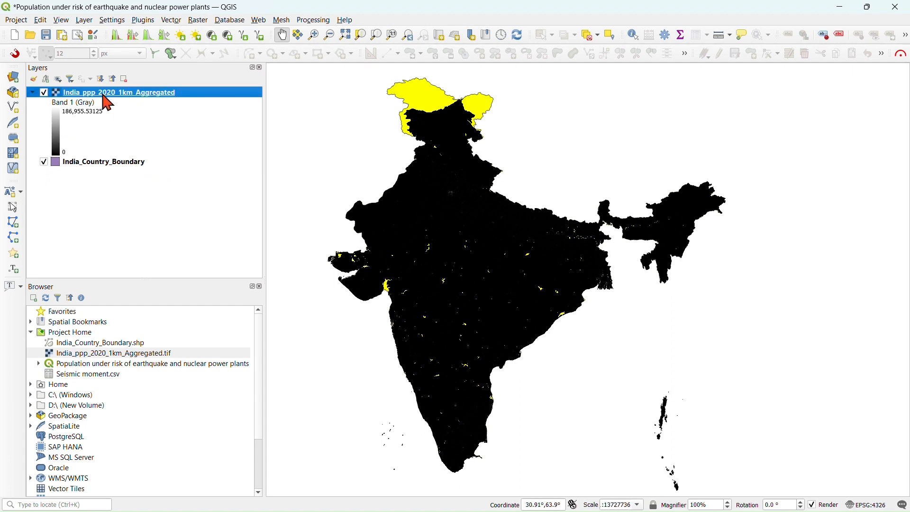
left_click(34, 83)
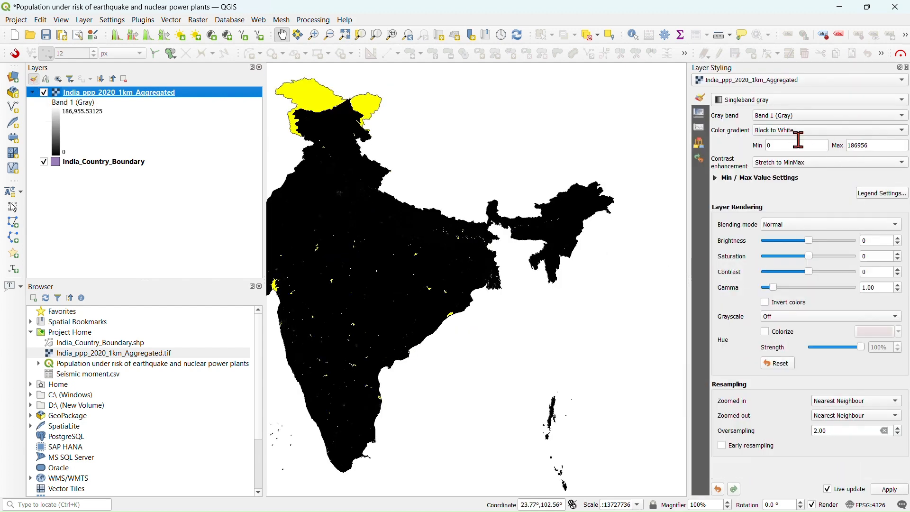
left_click_drag(413, 211, 469, 214)
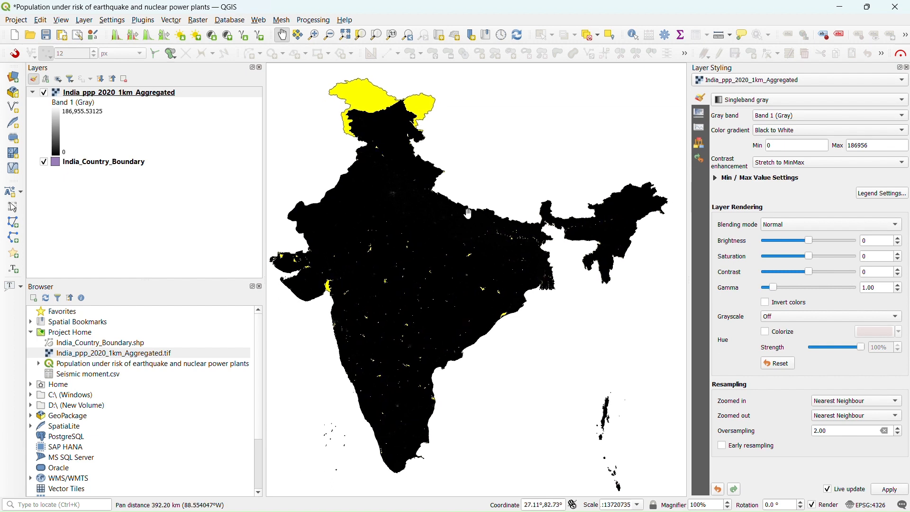
left_click(810, 104)
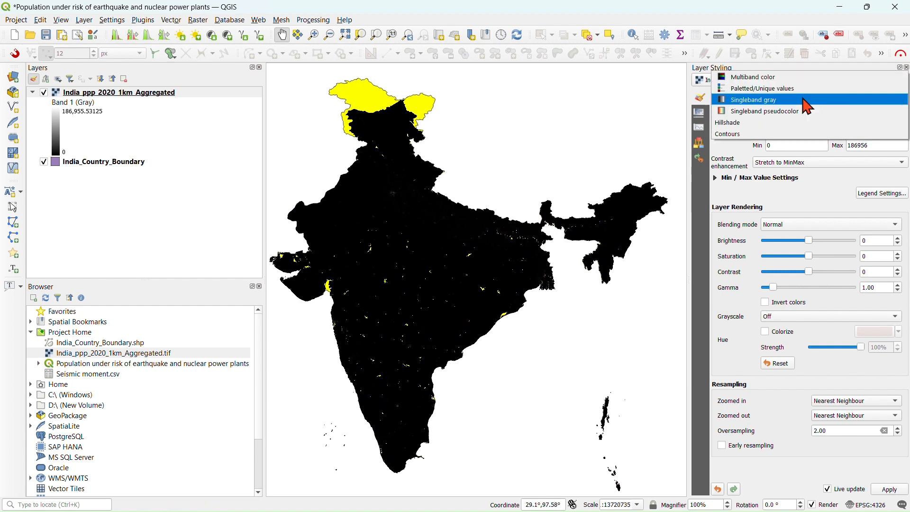
left_click(776, 112)
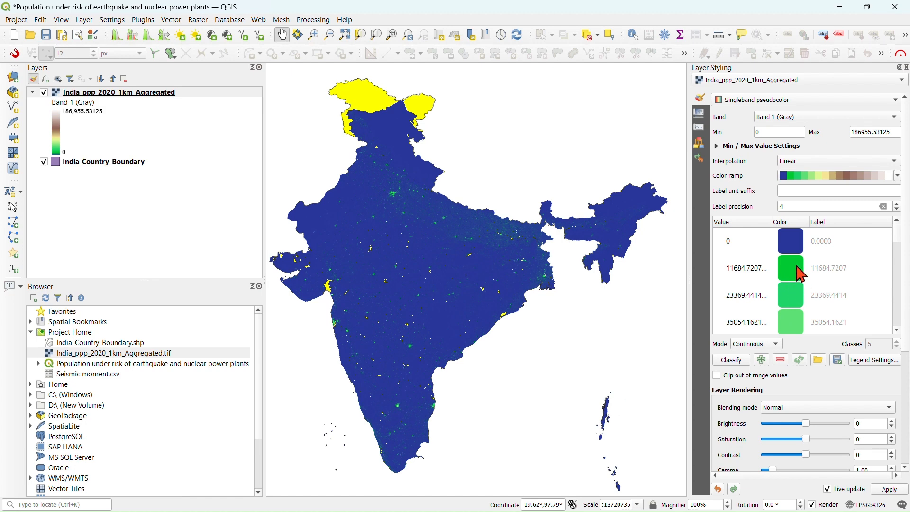
scroll(850, 292, "down", 4)
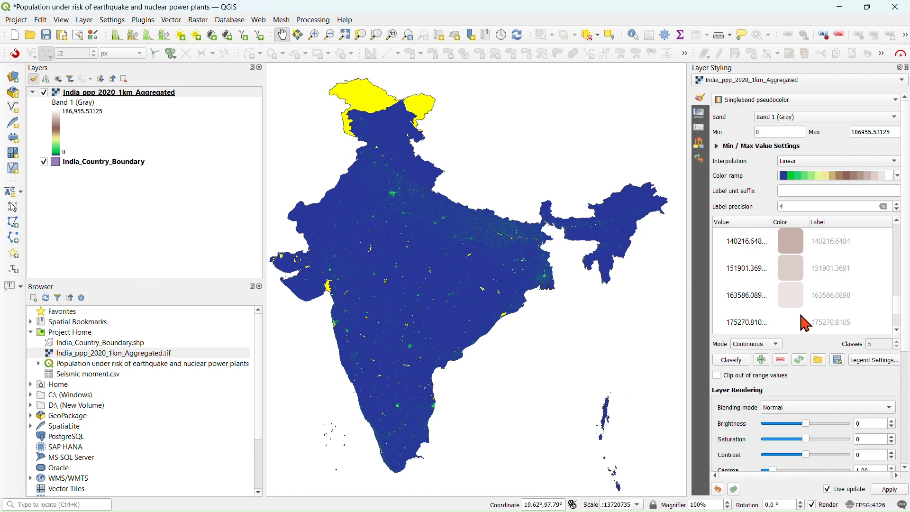
scroll(807, 295, "up", 5)
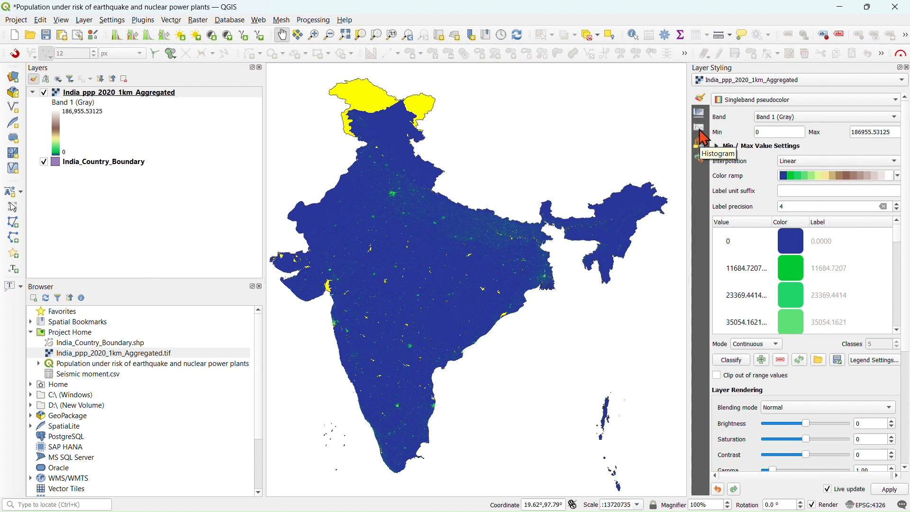
- Compute the population raster's histogram and widen the styling area to inspect the pixel value distribution
left_click(700, 127)
left_click_drag(465, 313, 473, 313)
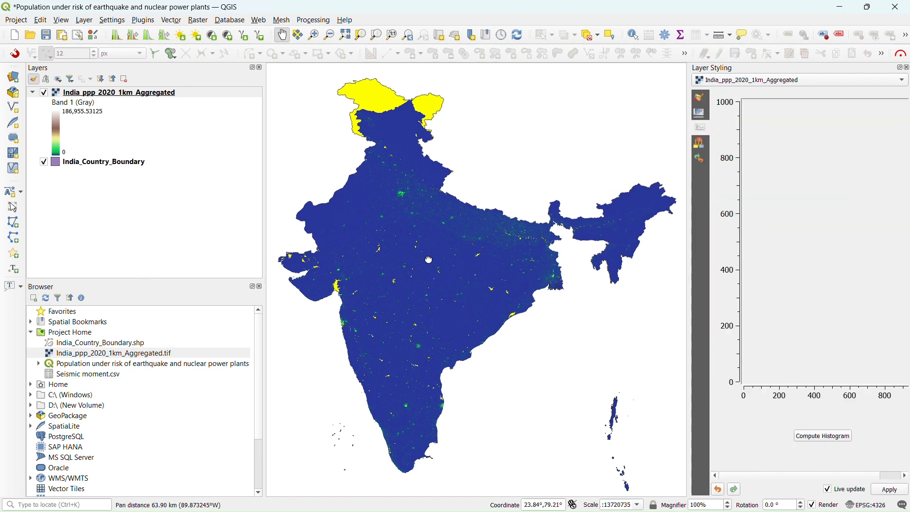
left_click_drag(393, 242, 388, 241)
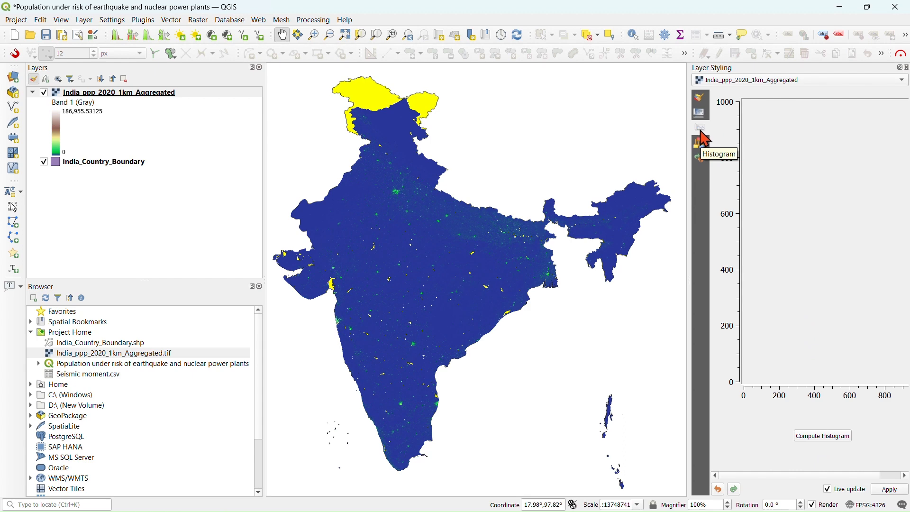
left_click(825, 437)
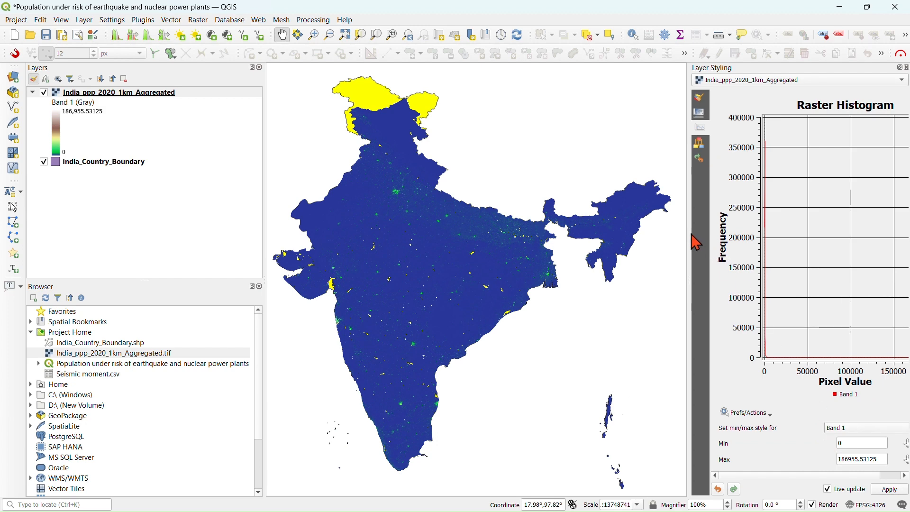
left_click_drag(690, 236, 510, 235)
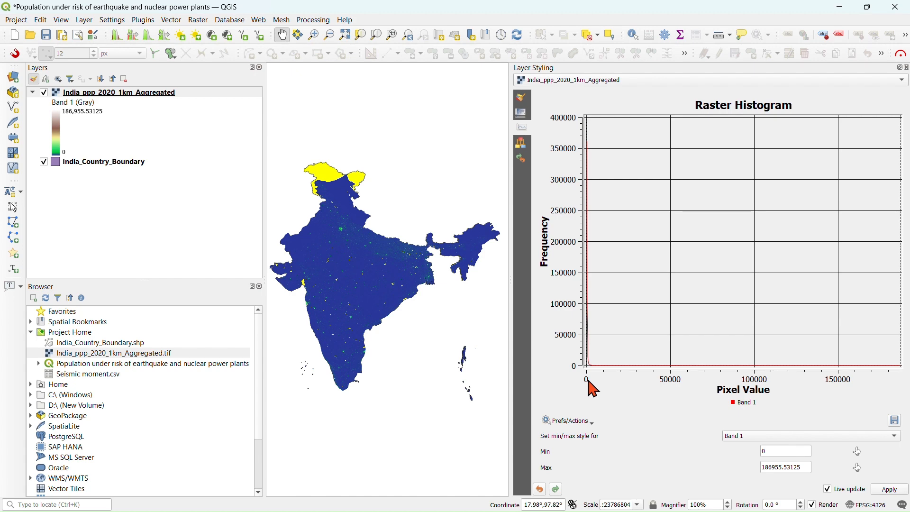
- Set the population raster's maximum value to 10000 in the pseudocolor symbology and review the reclassified color values
left_click(522, 98)
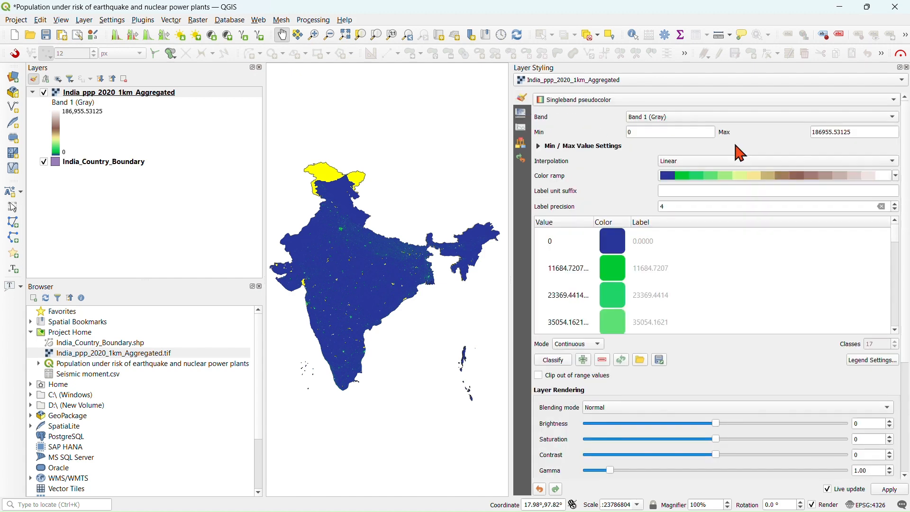
left_click_drag(877, 133, 794, 132)
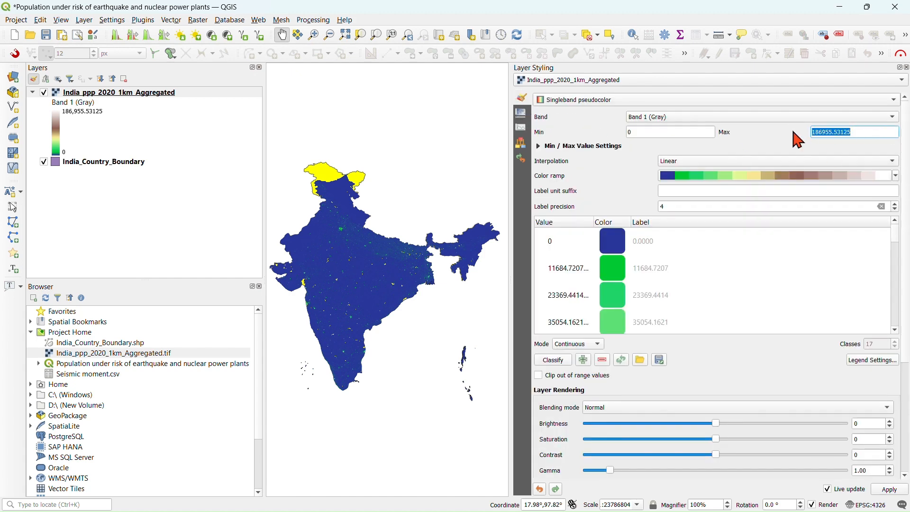
type("10000")
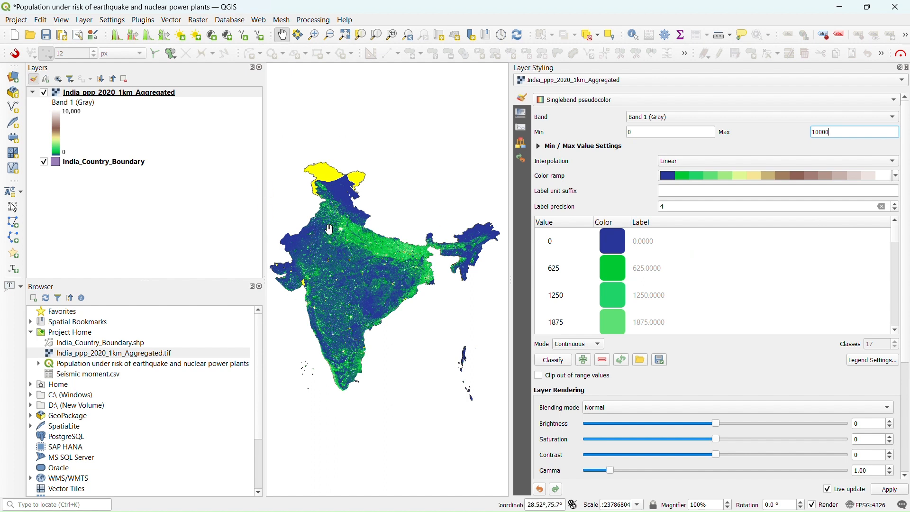
scroll(685, 287, "down", 6)
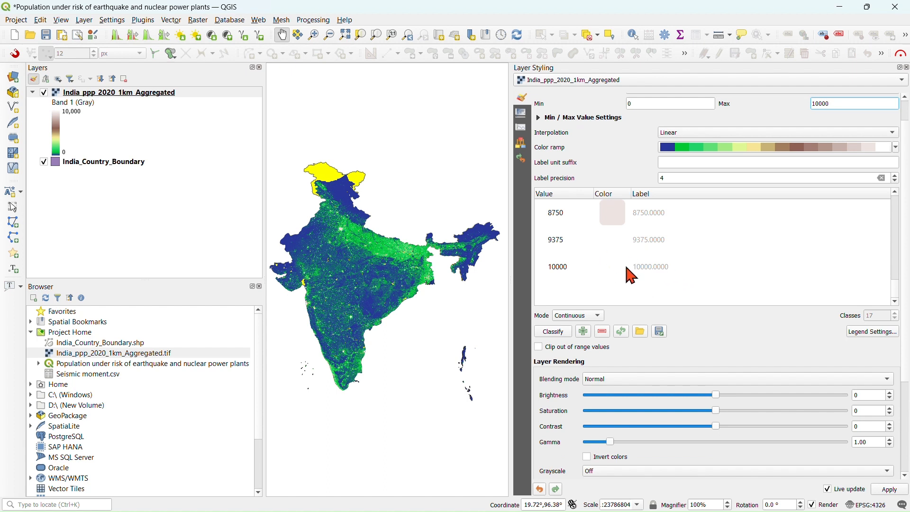
scroll(656, 262, "up", 1)
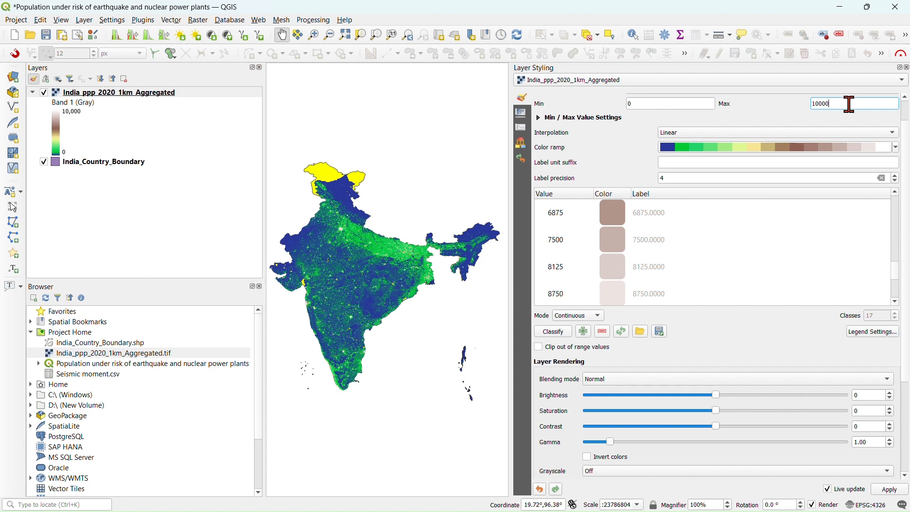
- Examine the flat tail of the raster histogram around a pixel value of 3000, undoing style changes between zooms
left_click(522, 128)
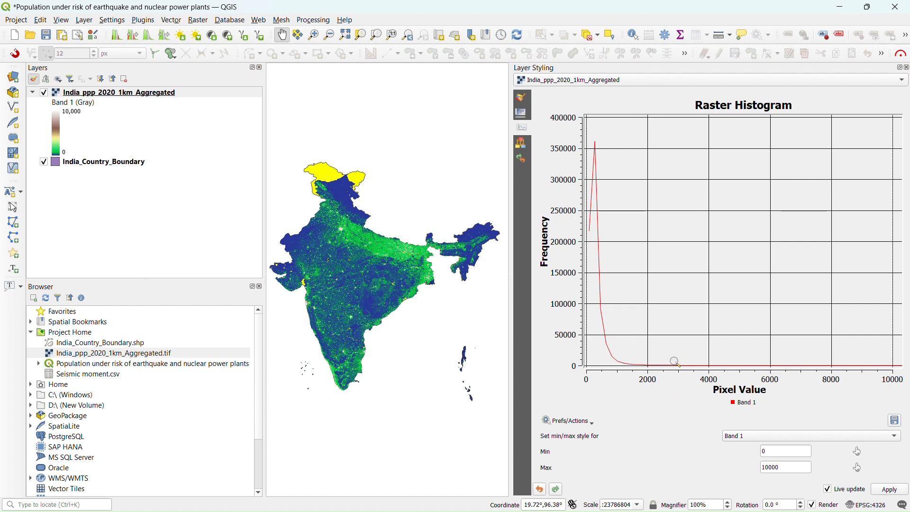
left_click_drag(688, 369, 686, 369)
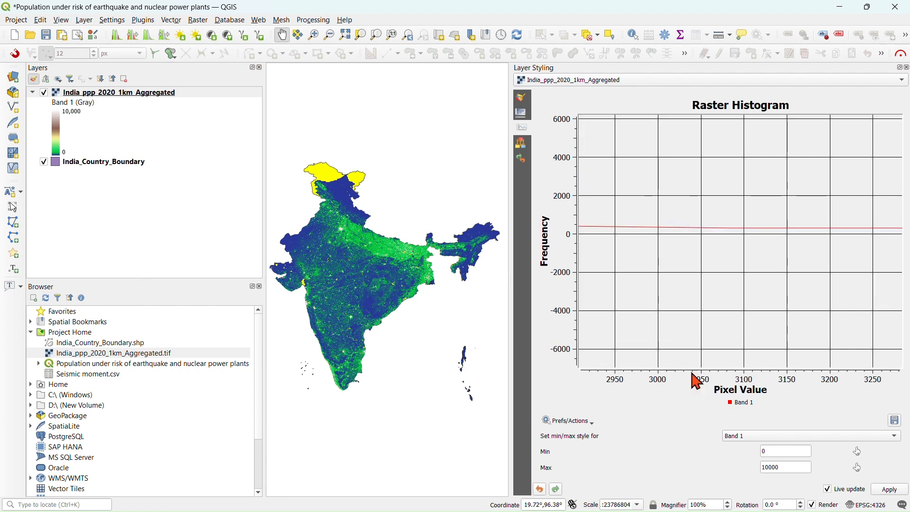
left_click(540, 489)
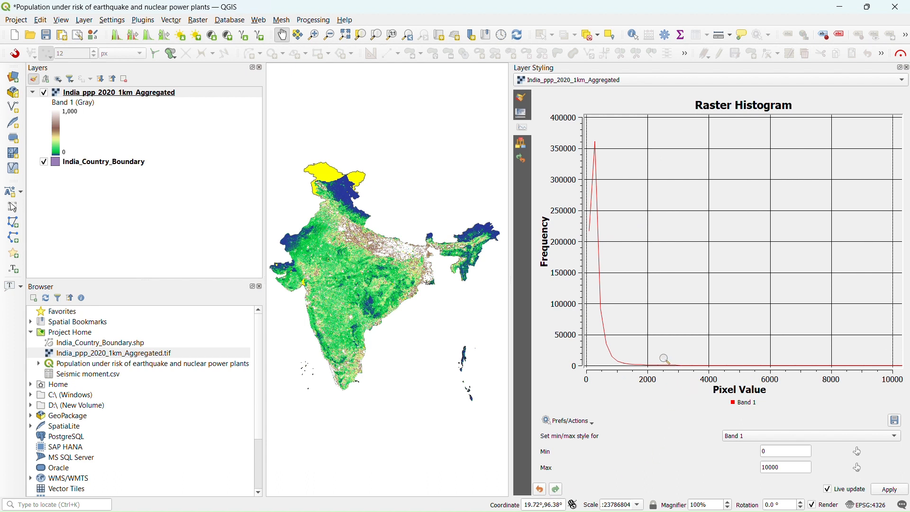
left_click_drag(665, 359, 693, 372)
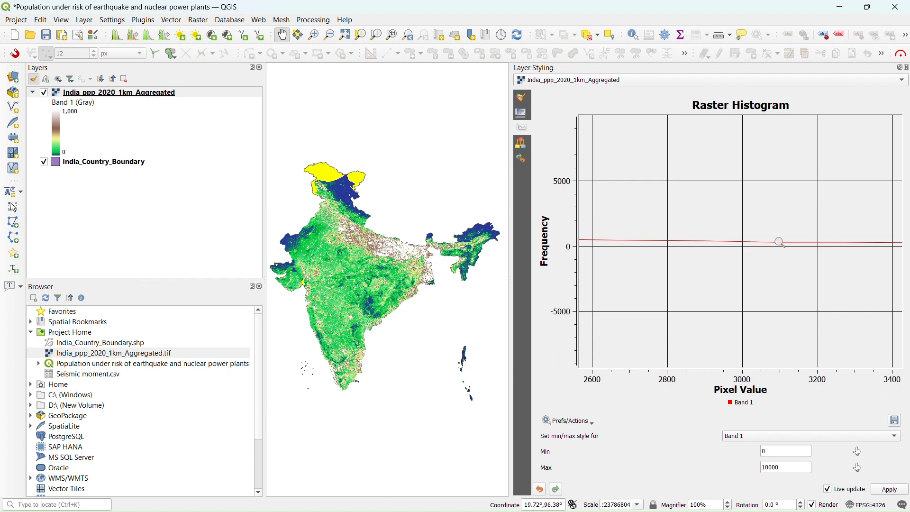
left_click(540, 489)
left_click_drag(629, 343, 706, 371)
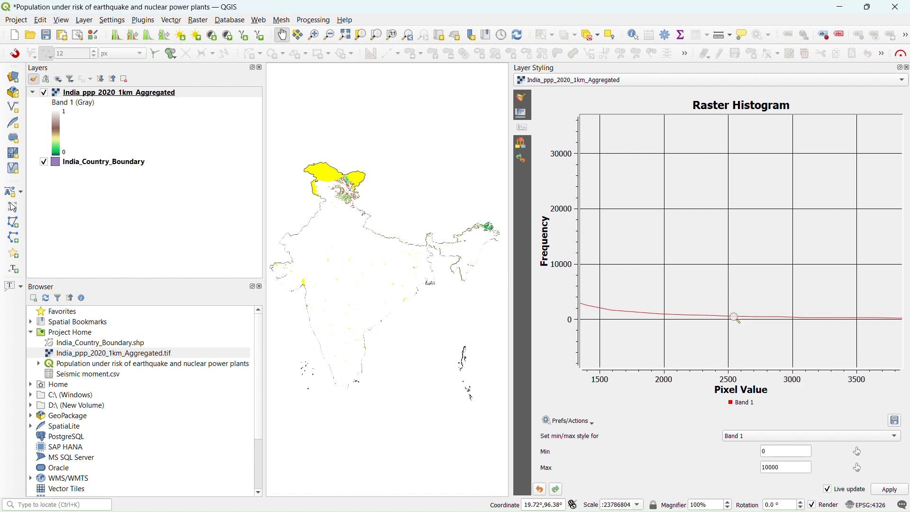
- Set the population raster's maximum value to 3000 in the pseudocolor symbology
left_click(522, 98)
left_click(846, 132)
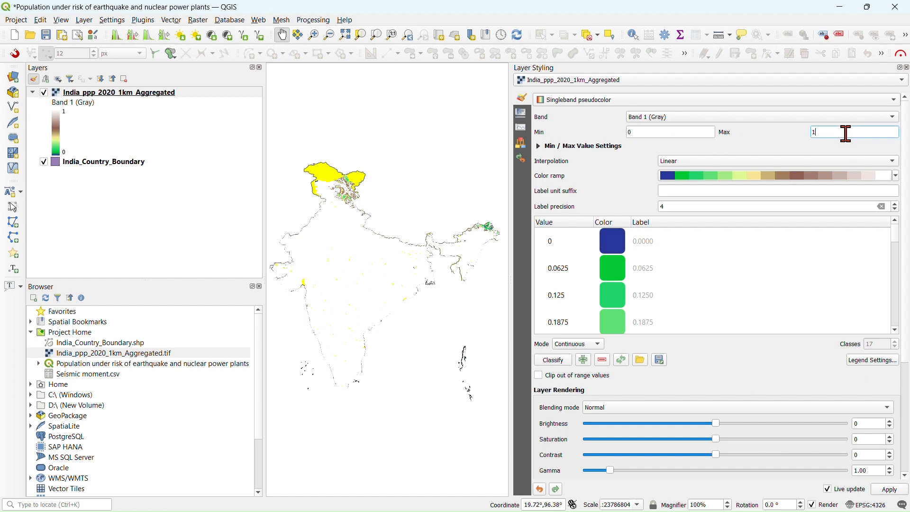
left_click_drag(846, 133, 799, 130)
type("3000")
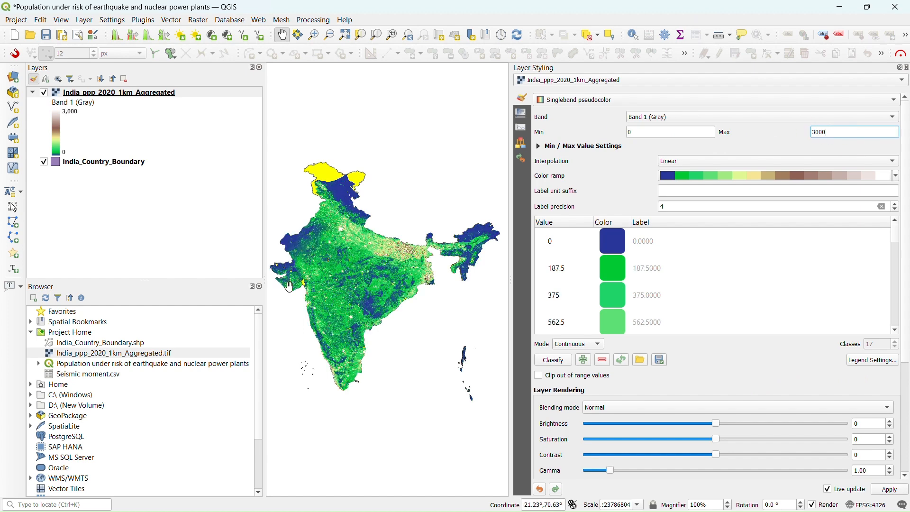
- Review the population raster's color classes up to 3000 and compare them with the densely populated northern plains on the map
scroll(678, 268, "down", 7)
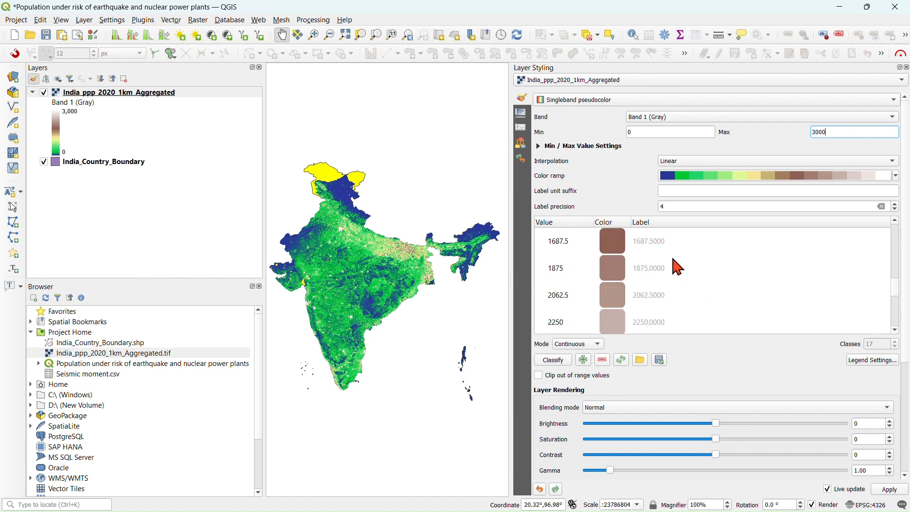
scroll(706, 218, "up", 1)
scroll(702, 209, "down", 3)
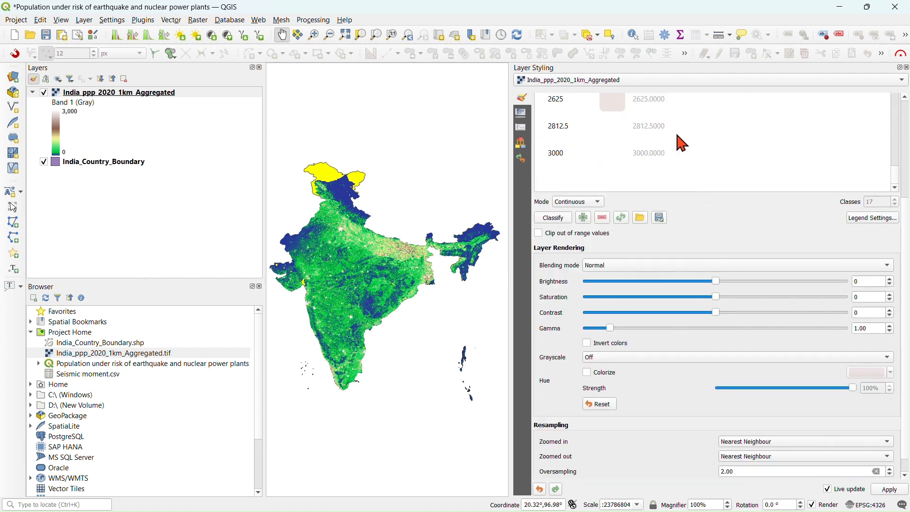
scroll(706, 157, "up", 7)
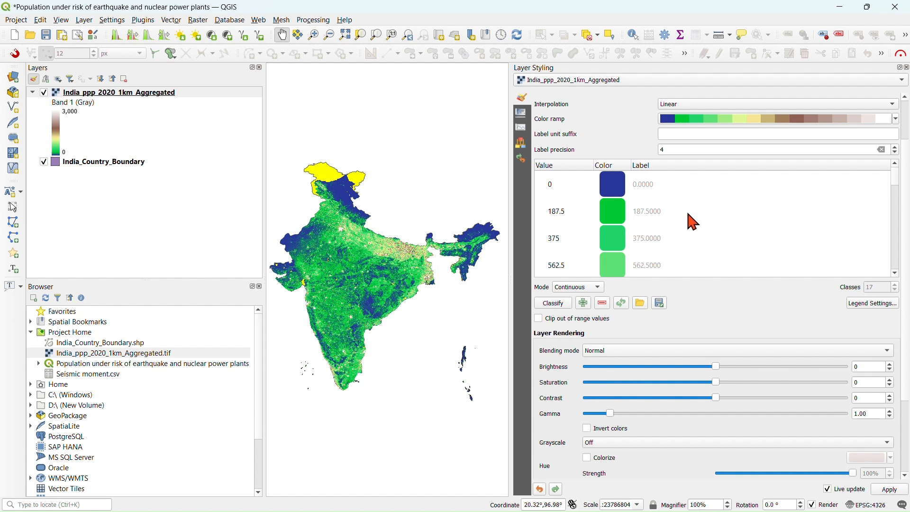
left_click_drag(361, 286, 384, 263)
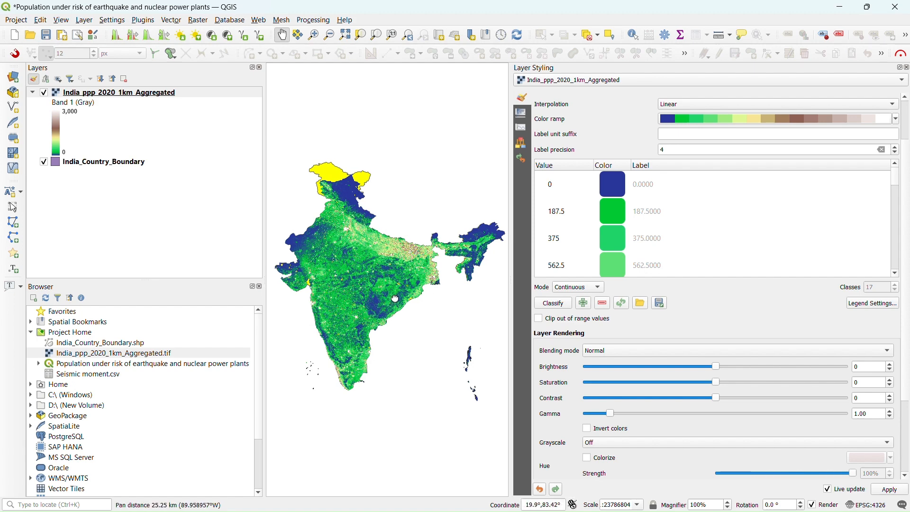
scroll(412, 261, "up", 4)
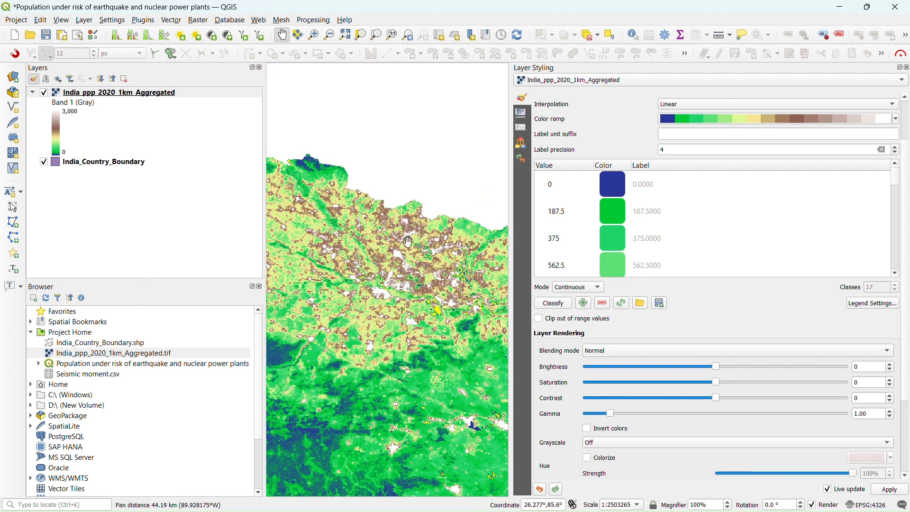
left_click_drag(410, 289, 392, 291)
scroll(359, 292, "up", 2)
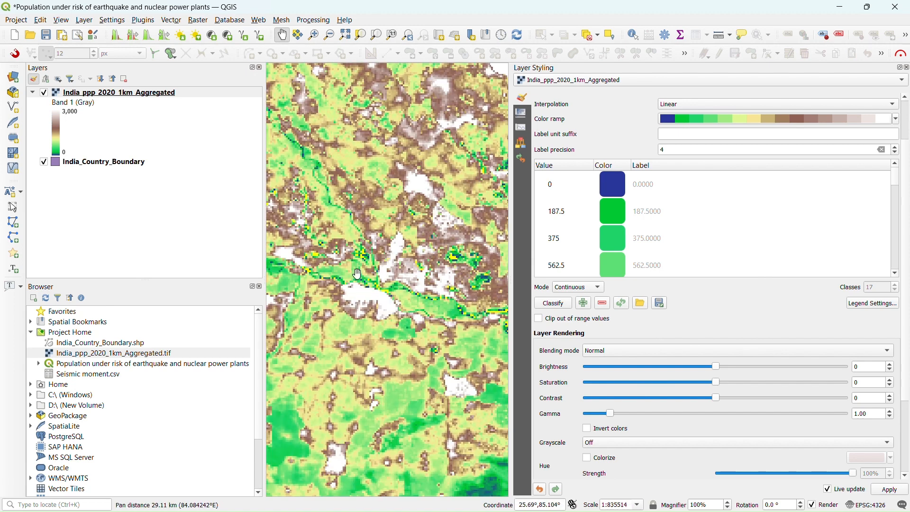
- Change the color of the population raster's 3000 class to red (#ff0303)
scroll(762, 242, "down", 6)
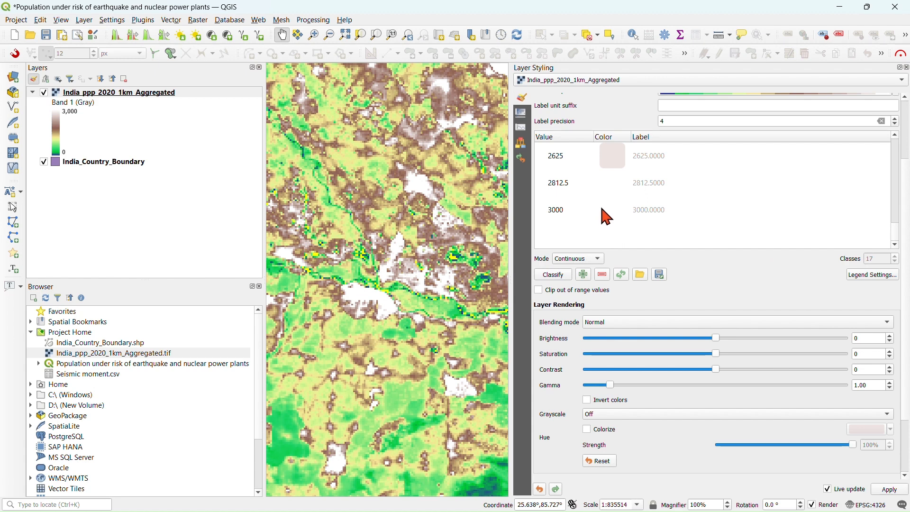
left_click(615, 216)
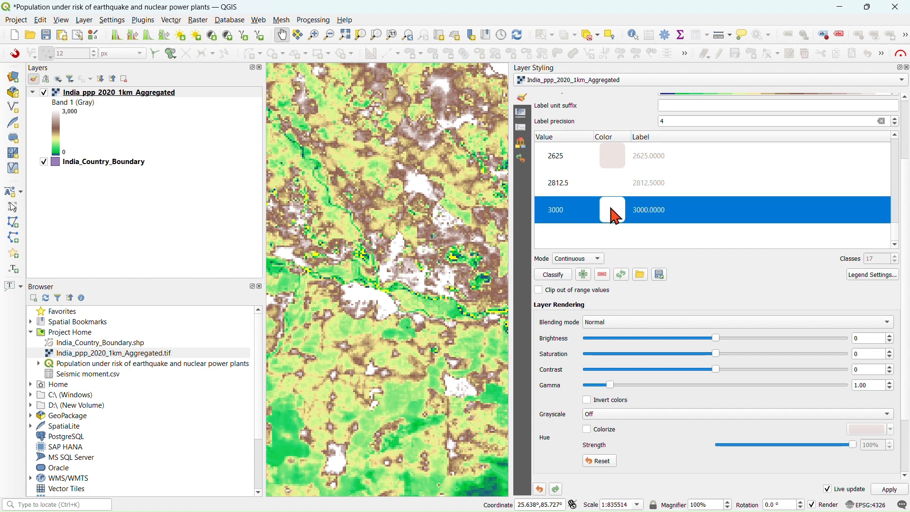
double_click(615, 216)
left_click(860, 276)
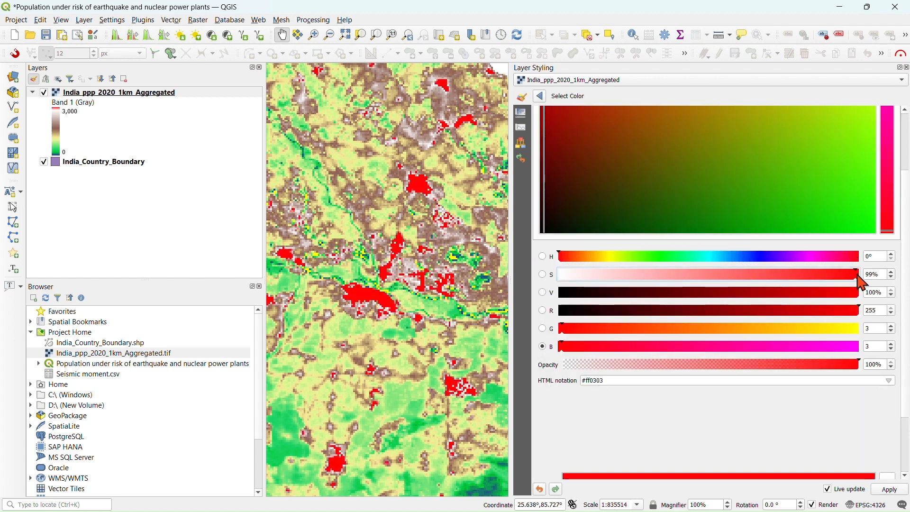
- Examine the red high-population clusters across northern India at several map scales
scroll(468, 223, "down", 5)
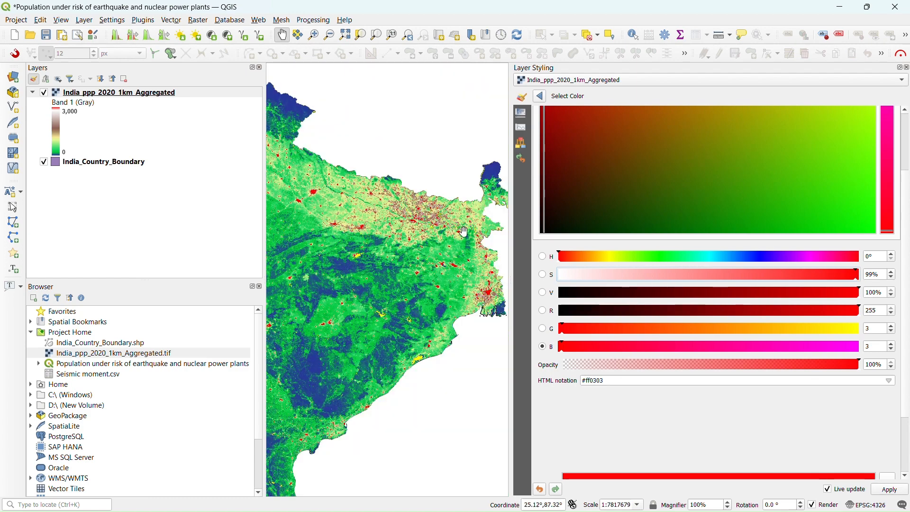
scroll(383, 201, "up", 4)
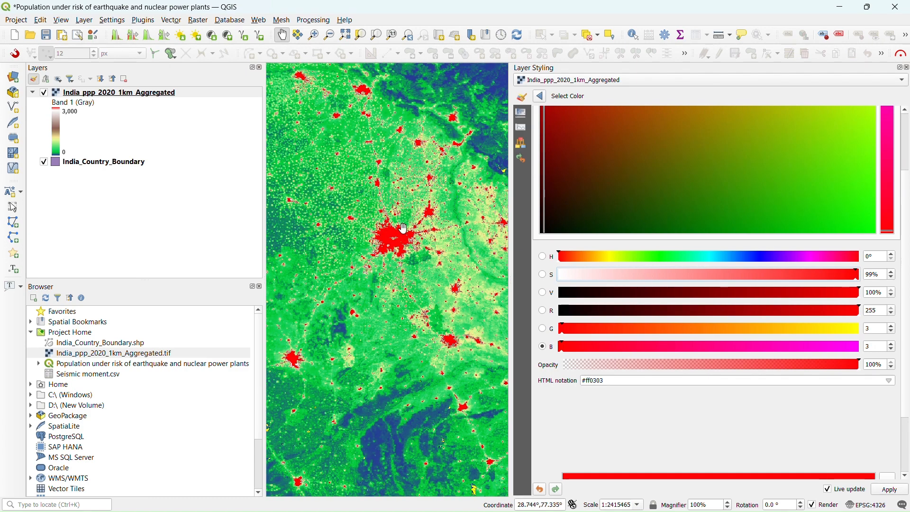
left_click_drag(394, 229, 381, 310)
left_click_drag(409, 268, 394, 340)
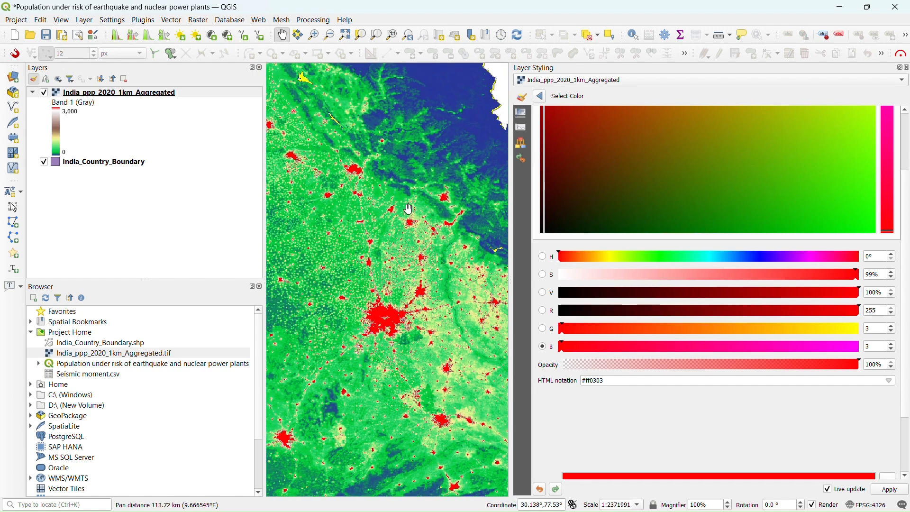
scroll(415, 222, "down", 1)
scroll(370, 189, "up", 1)
scroll(370, 190, "up", 1)
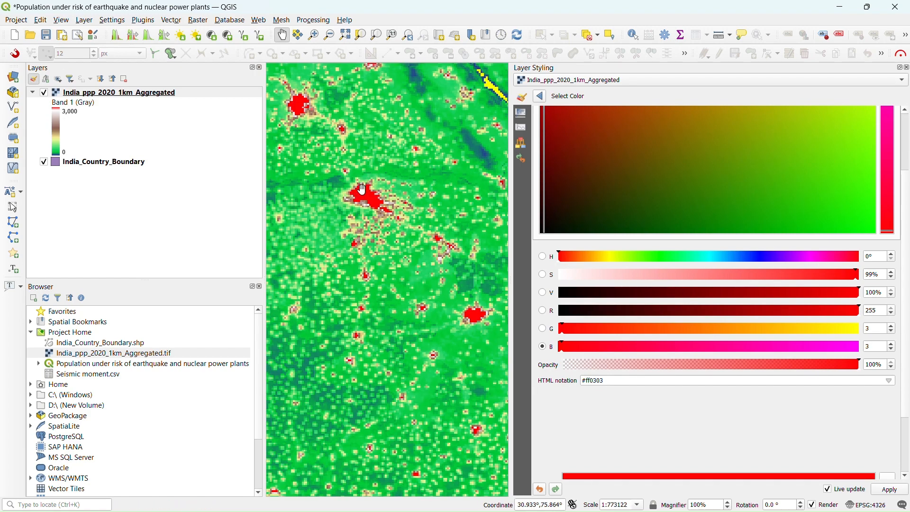
scroll(353, 180, "down", 1)
left_click_drag(395, 194, 375, 109)
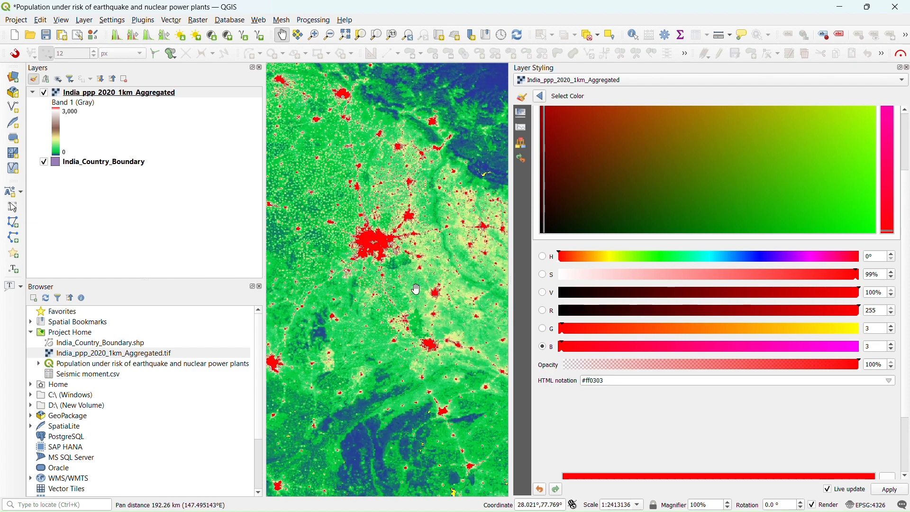
left_click_drag(379, 332, 365, 237)
left_click_drag(358, 268, 411, 304)
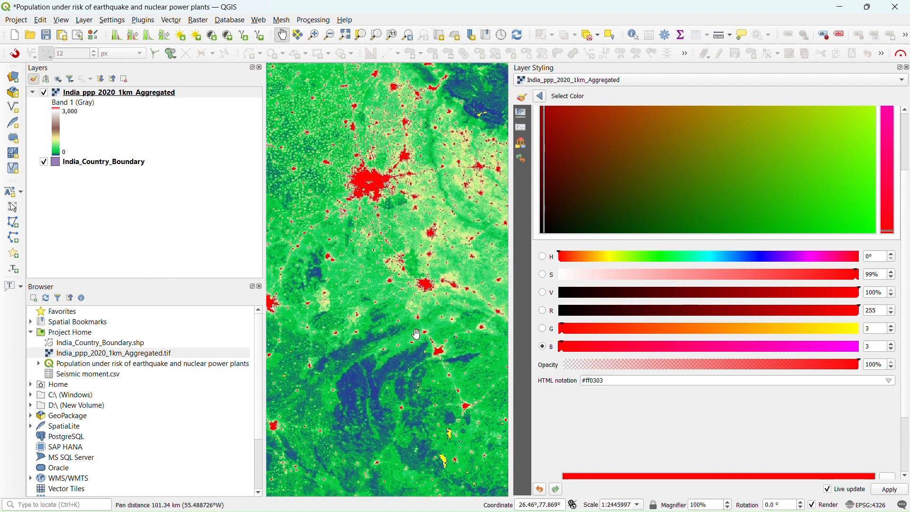
left_click_drag(369, 239, 426, 254)
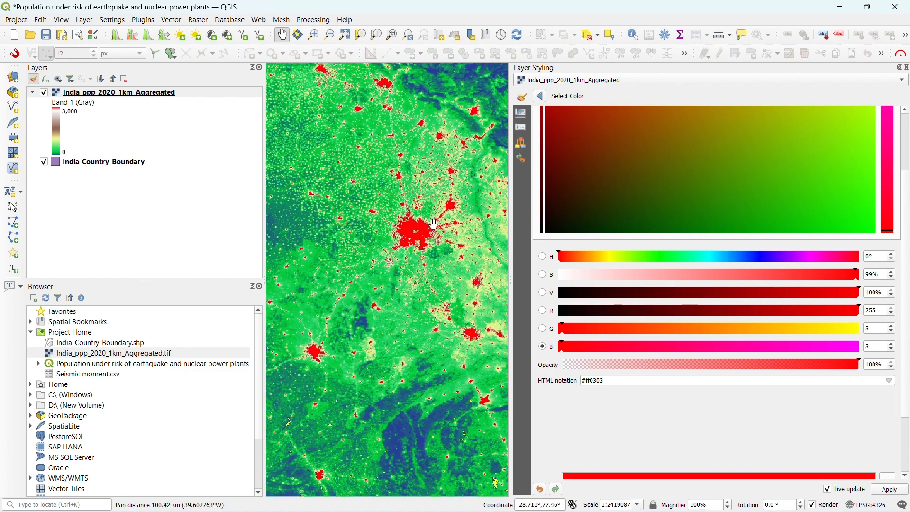
scroll(409, 237, "down", 3)
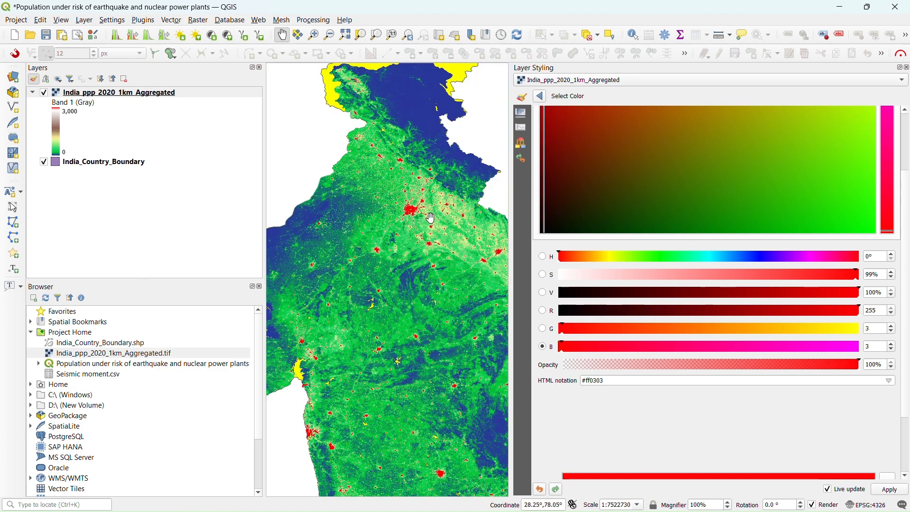
scroll(411, 212, "down", 1)
left_click_drag(411, 212, 395, 228)
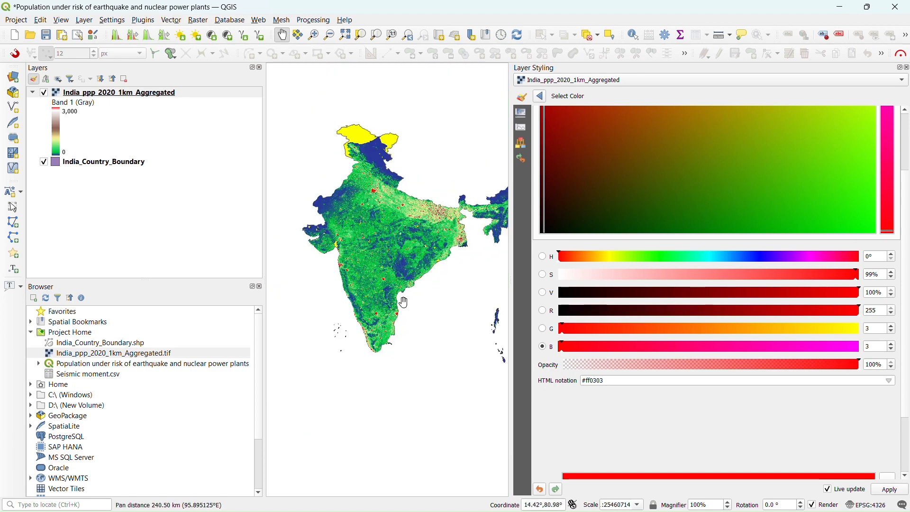
- Examine the red high-population clusters along the southeastern coast and across southern India
scroll(404, 302, "up", 2)
scroll(454, 311, "up", 2)
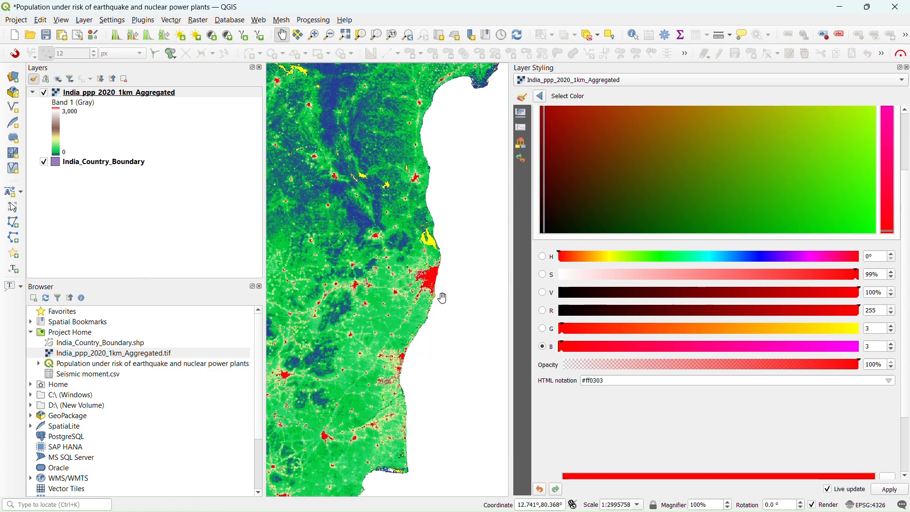
scroll(382, 329, "down", 2)
scroll(335, 375, "up", 2)
left_click_drag(361, 316, 370, 387)
scroll(386, 265, "down", 2)
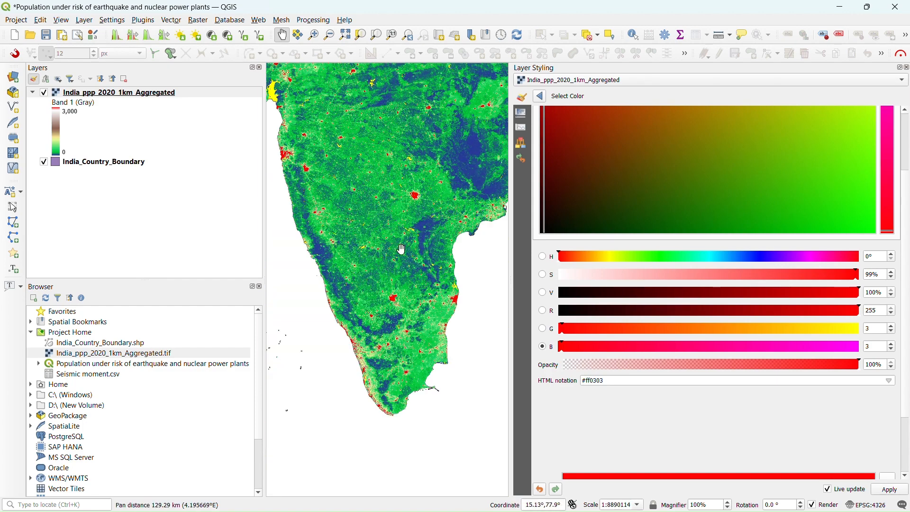
scroll(402, 248, "down", 2)
left_click_drag(380, 281, 374, 280)
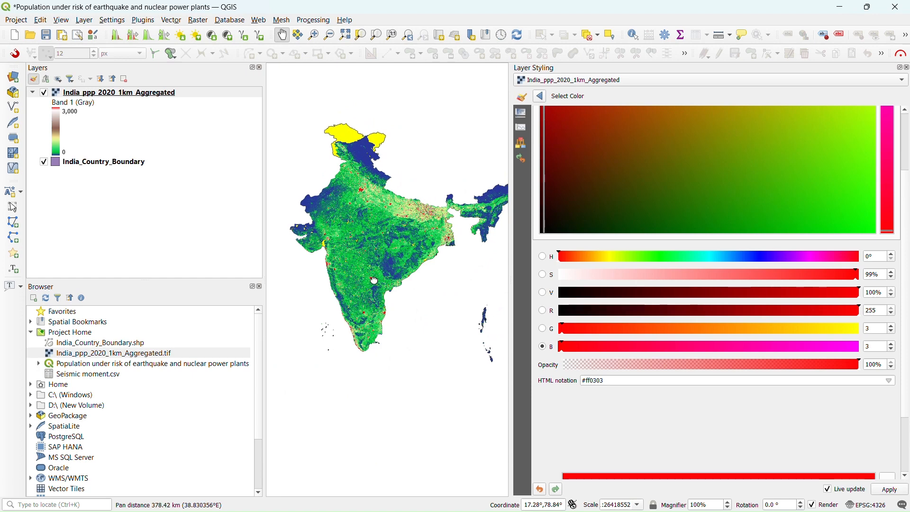
- Leave the color selection, close the layer styling area and center the whole of India in the map view
left_click(541, 96)
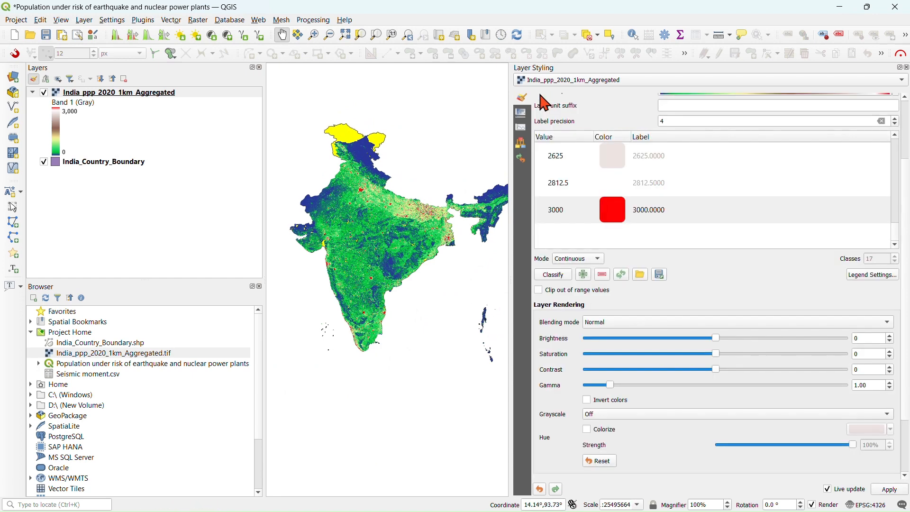
left_click(907, 67)
left_click_drag(550, 281, 483, 297)
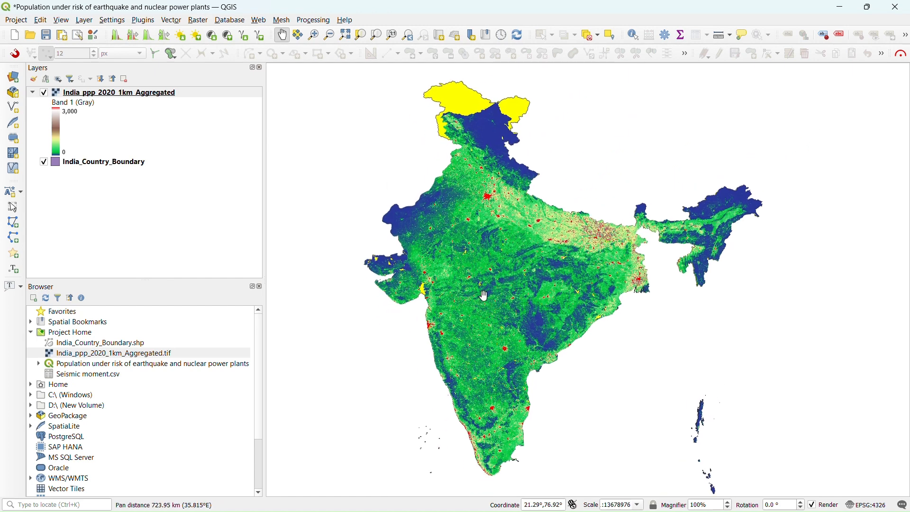
left_click_drag(466, 211, 439, 202)
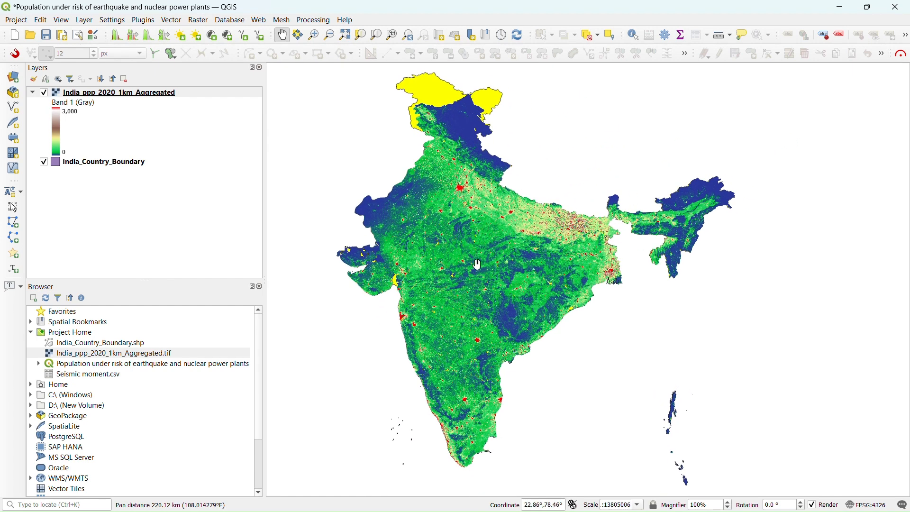
left_click_drag(499, 327, 513, 327)
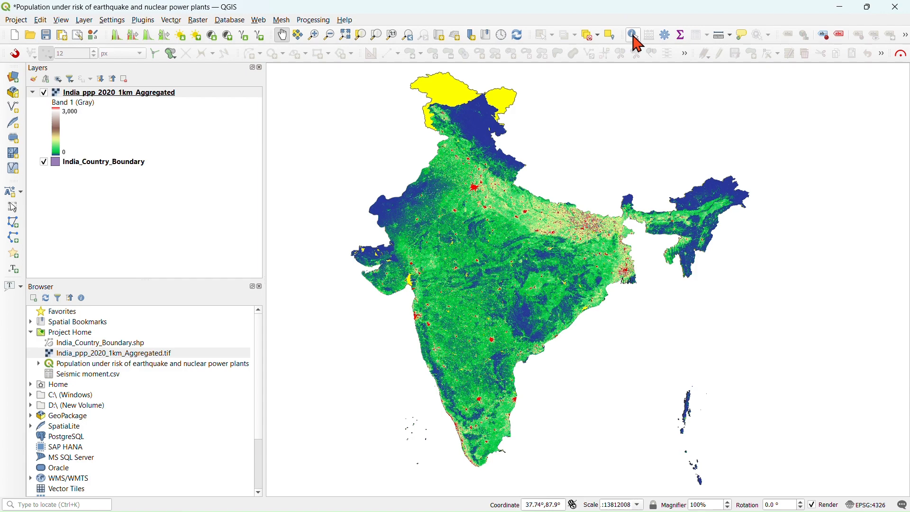
- Identify the India_ppp_2020_1km_Aggregated value of a pixel in northern India, close the results and return to panning the full country
left_click(636, 40)
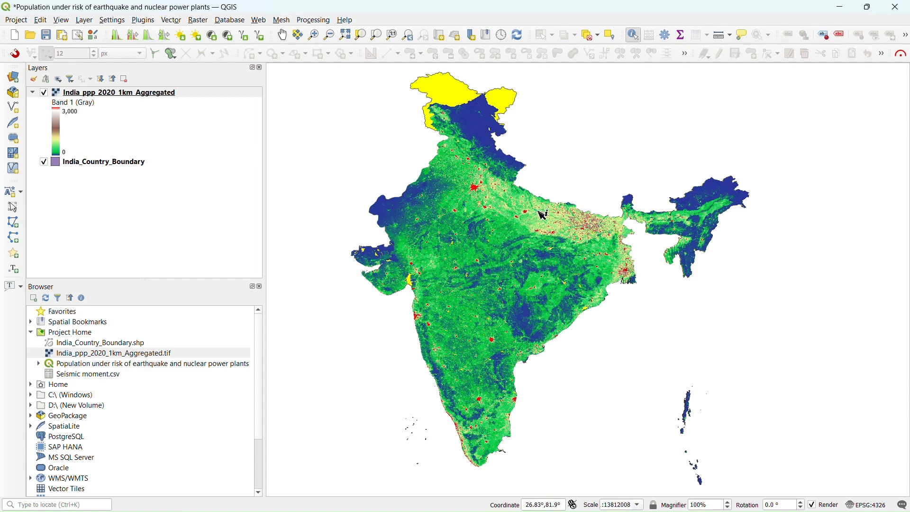
scroll(536, 209, "up", 5)
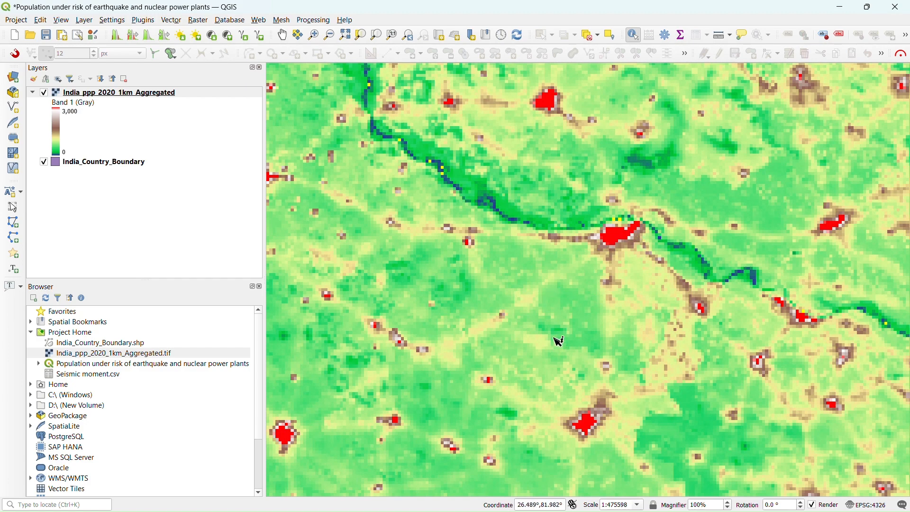
left_click(548, 318)
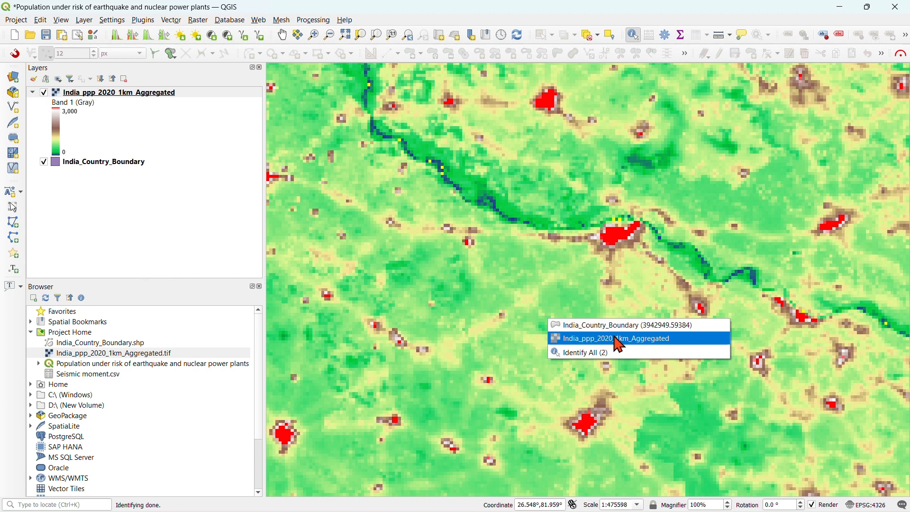
left_click(618, 339)
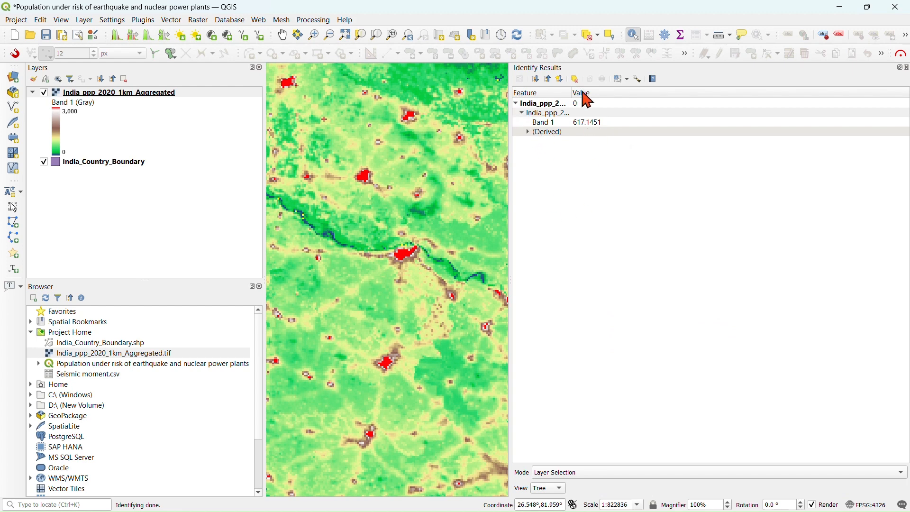
left_click(907, 68)
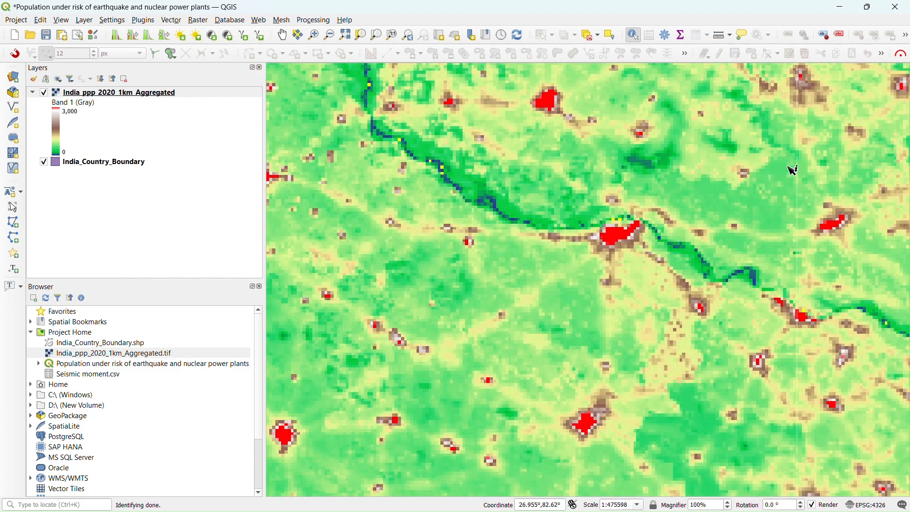
scroll(673, 199, "down", 3)
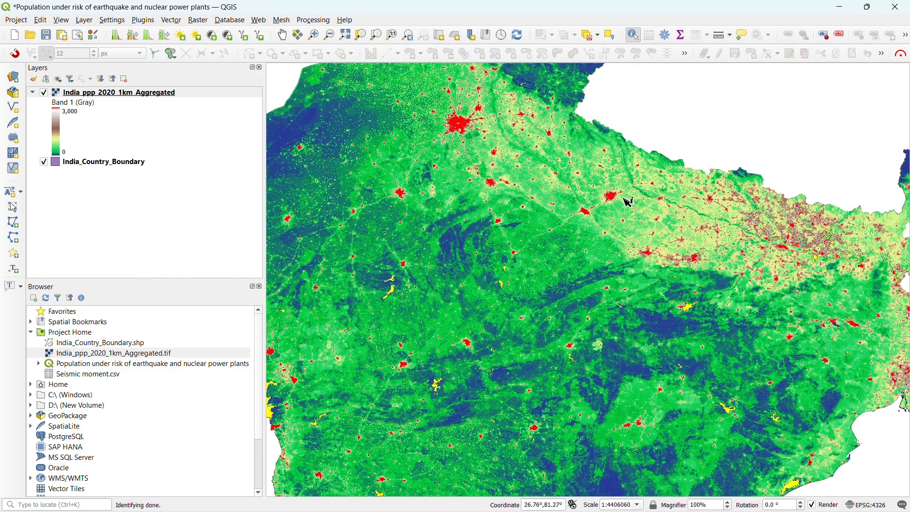
left_click(287, 36)
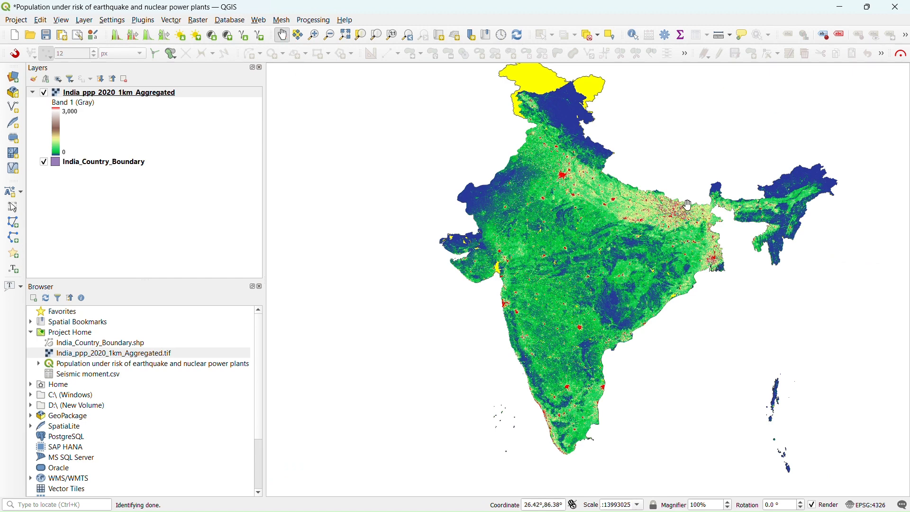
left_click_drag(692, 208, 636, 222)
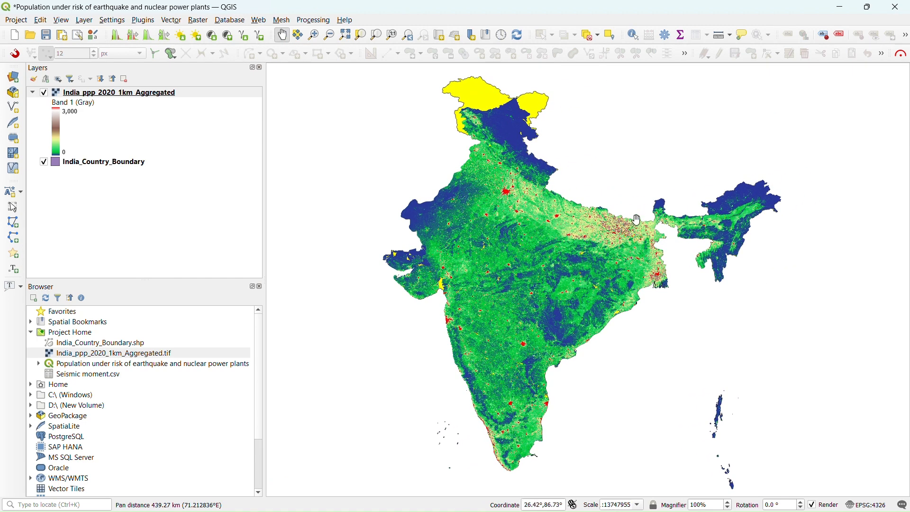
- Make India_Country_Boundary the active layer and select the Seismic moment.csv file in the project home folder
left_click(151, 97)
left_click(117, 162)
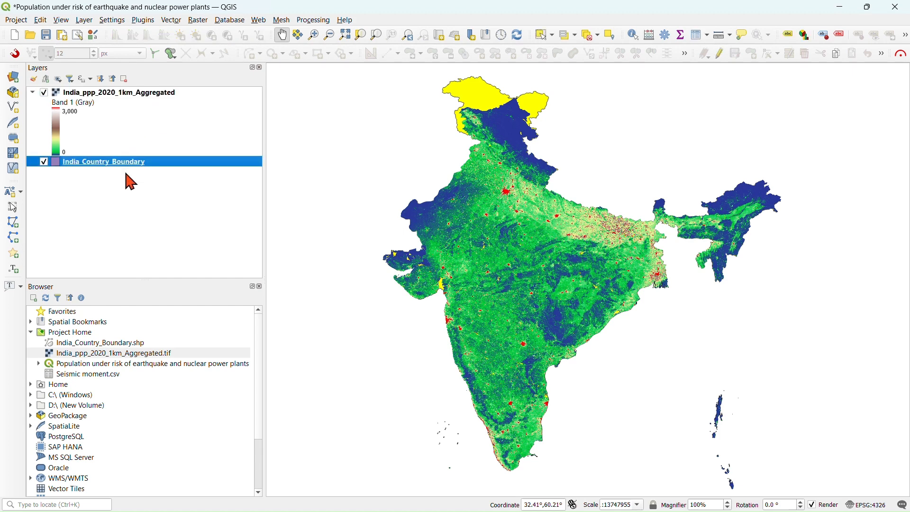
left_click(93, 375)
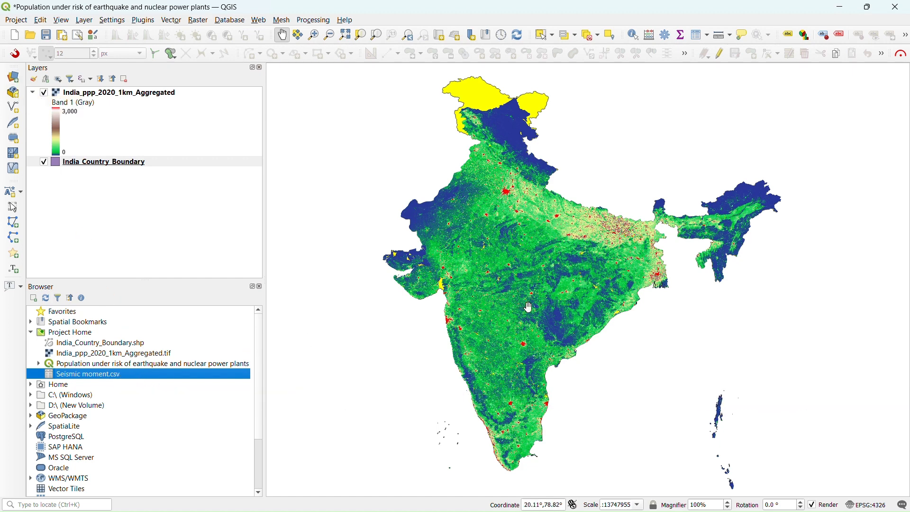
- Load Seismic moment.csv from the 3. CSV Data folder as the delimited text source
left_click(14, 82)
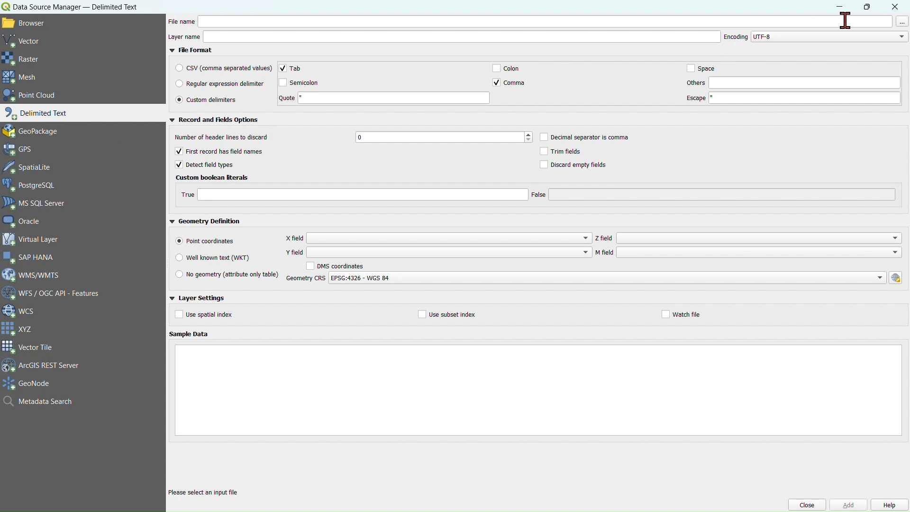
left_click(903, 25)
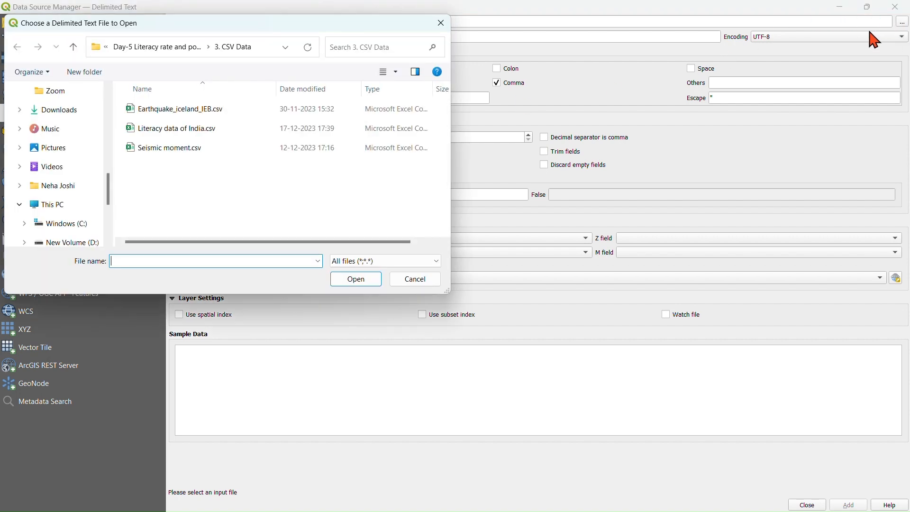
left_click(193, 151)
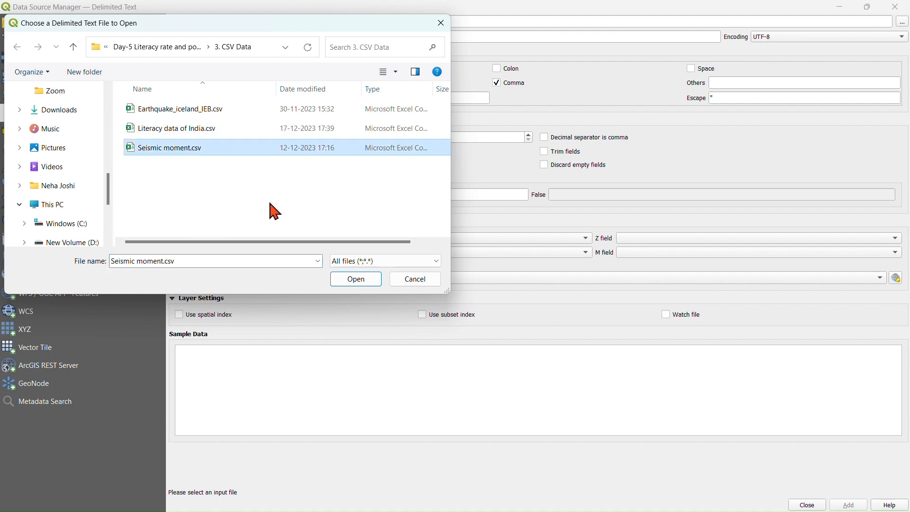
left_click(360, 283)
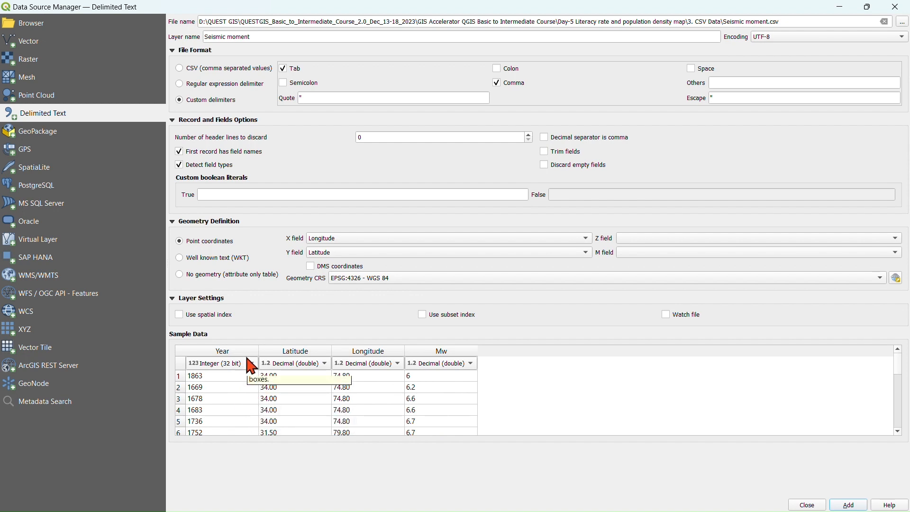
- Check the Year and Latitude field types, keeping Year as Integer (32 bit), and add the Seismic moment points to the map
left_click(251, 365)
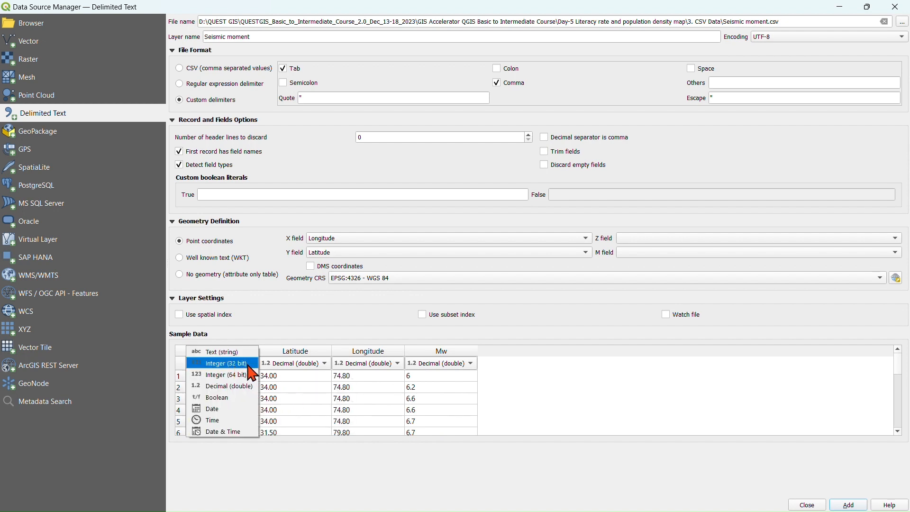
left_click(252, 363)
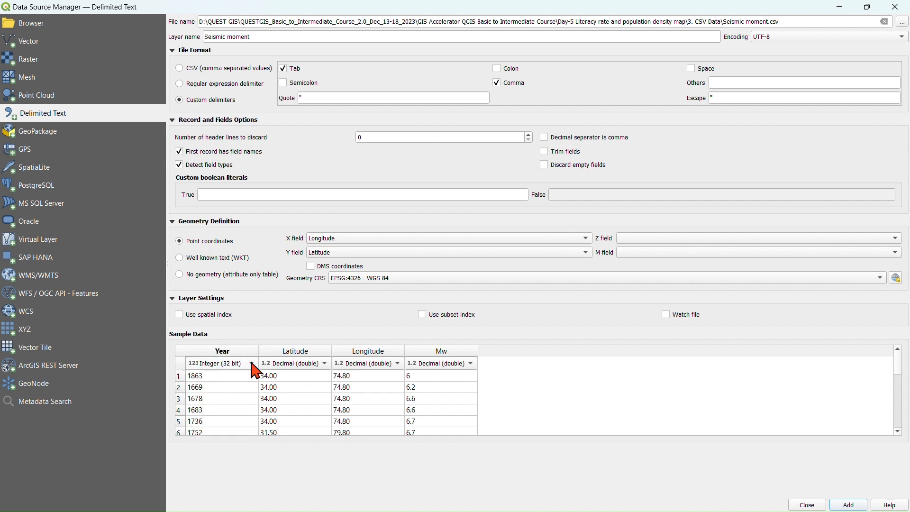
left_click(320, 363)
left_click(320, 365)
left_click(861, 506)
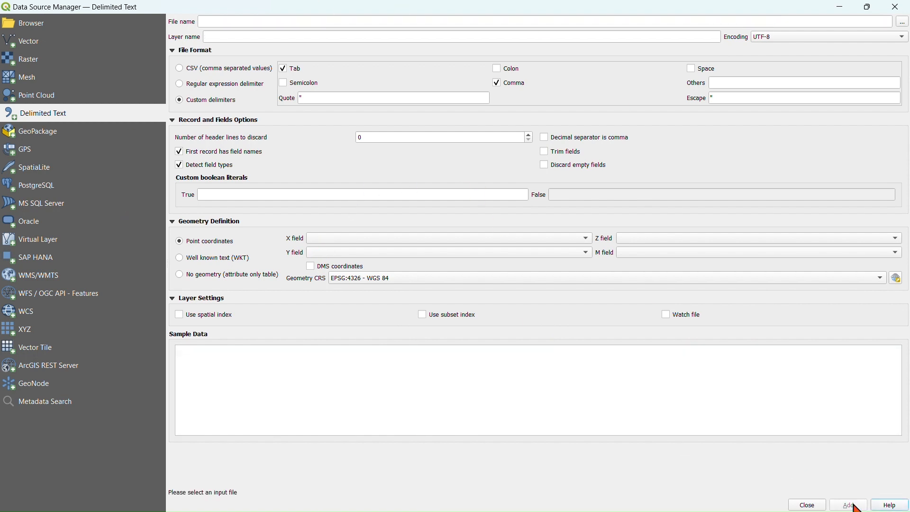
left_click(810, 507)
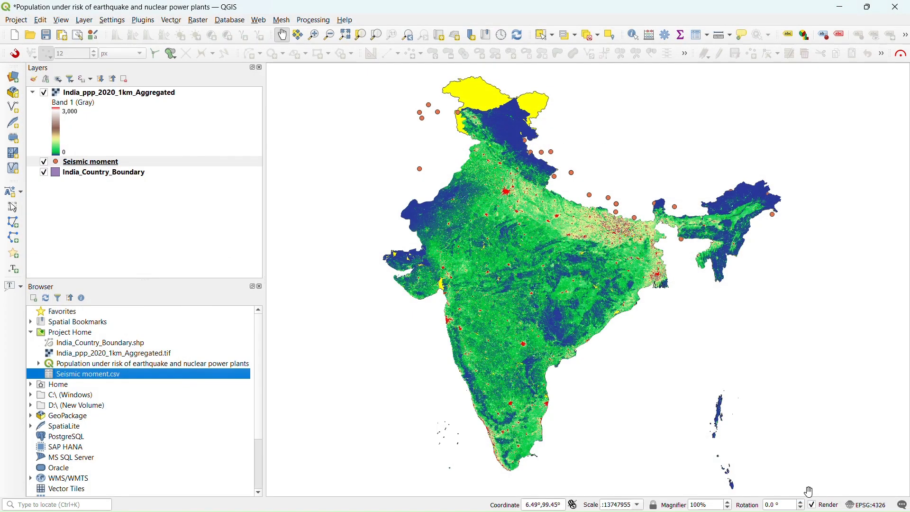
- Move the Seismic moment layer above India_ppp_2020_1km_Aggregated in the layer order and make it the active layer
left_click_drag(639, 231, 623, 234)
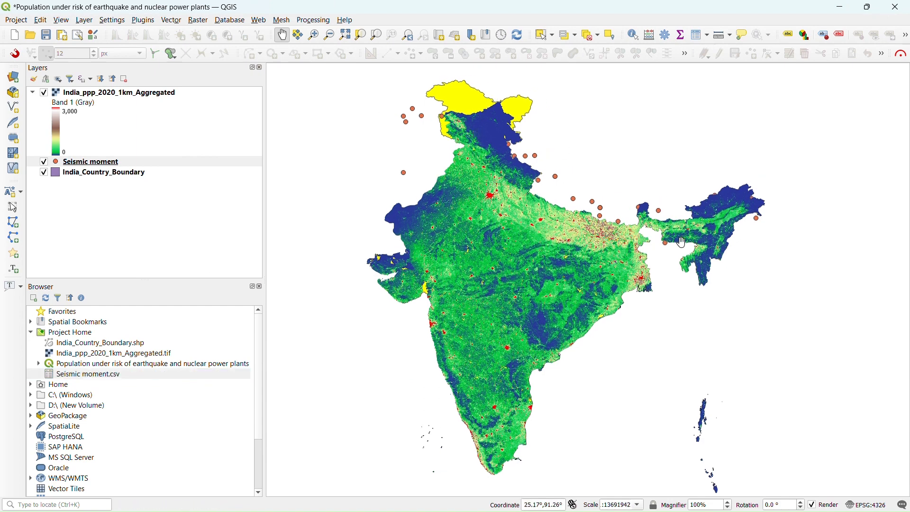
left_click_drag(738, 210, 732, 210)
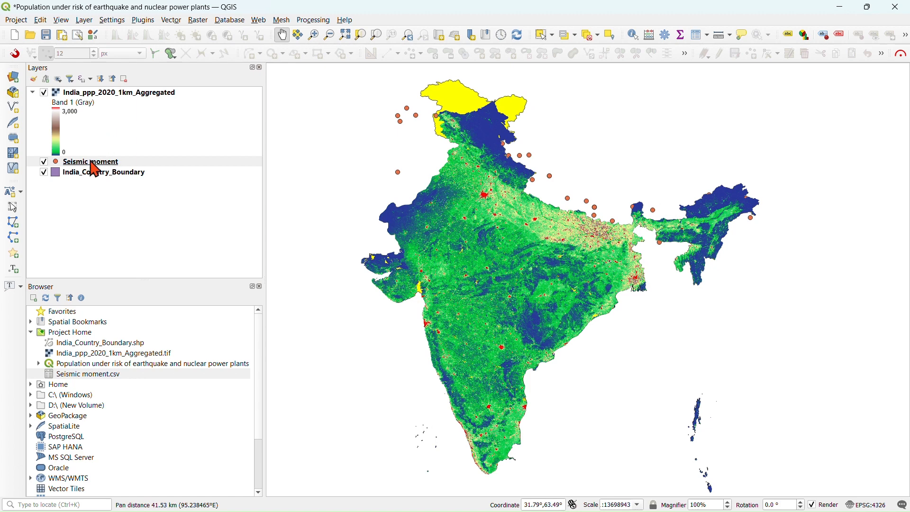
left_click_drag(93, 163, 81, 99)
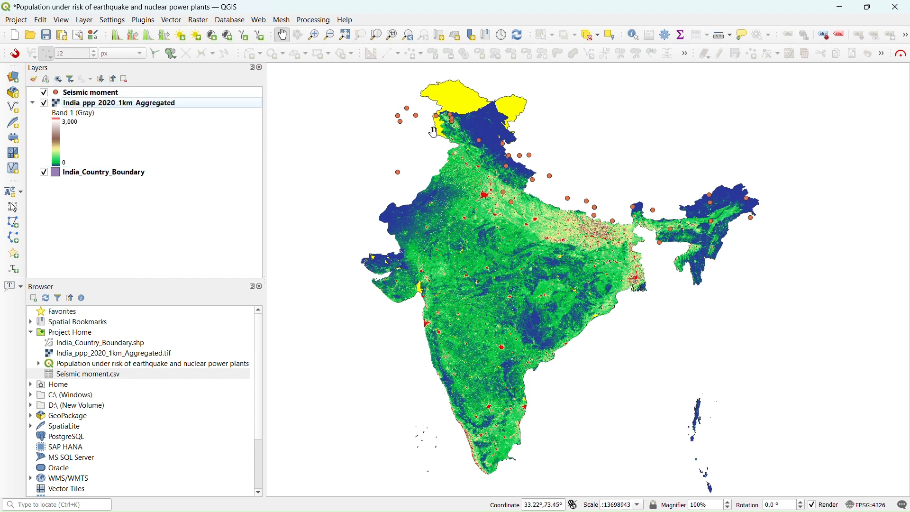
left_click(70, 93)
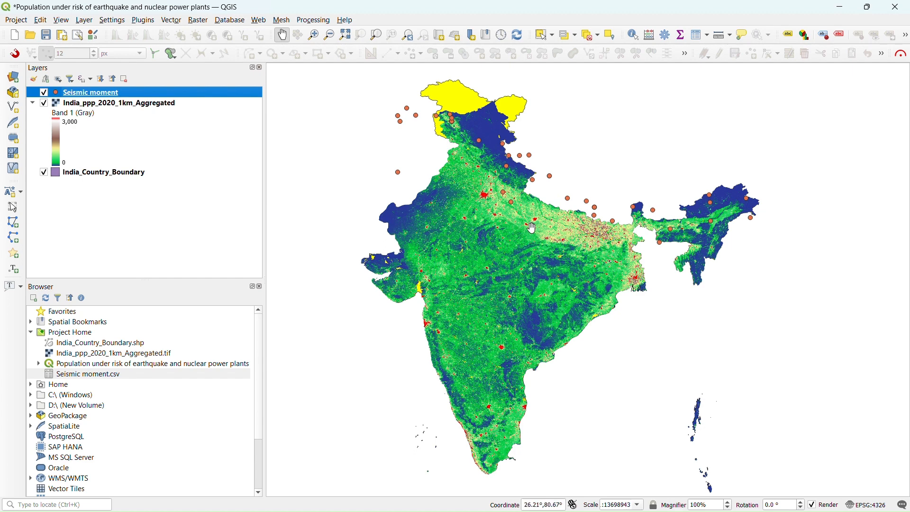
- Open the styling of the Seismic moment layer and change its symbology from Single Symbol to Graduated
left_click(33, 79)
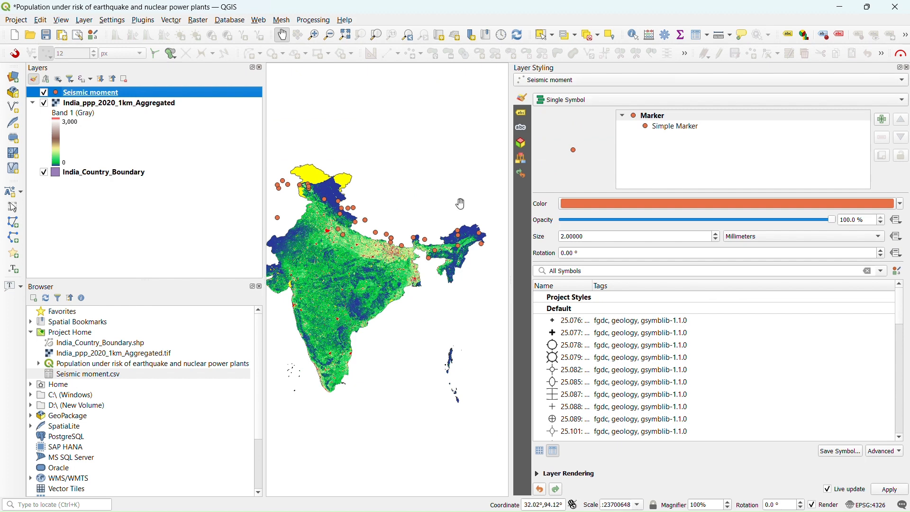
left_click_drag(401, 239, 420, 240)
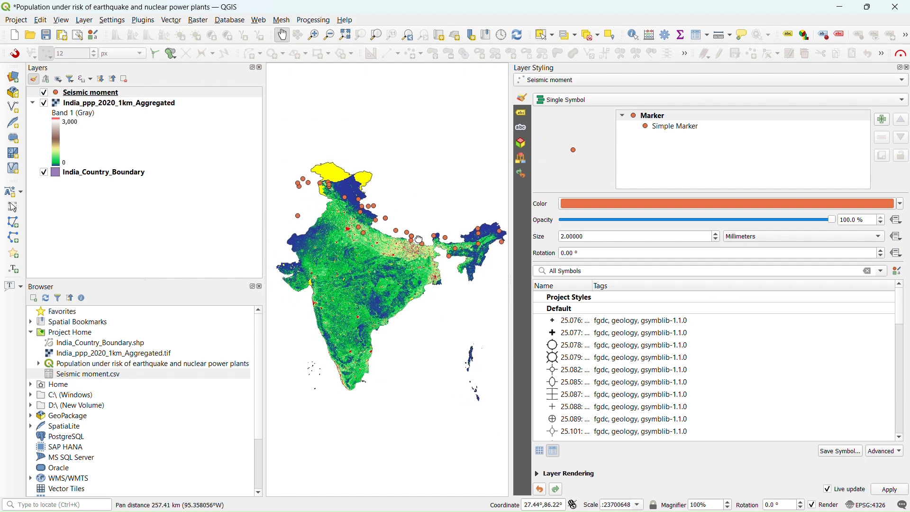
left_click(581, 80)
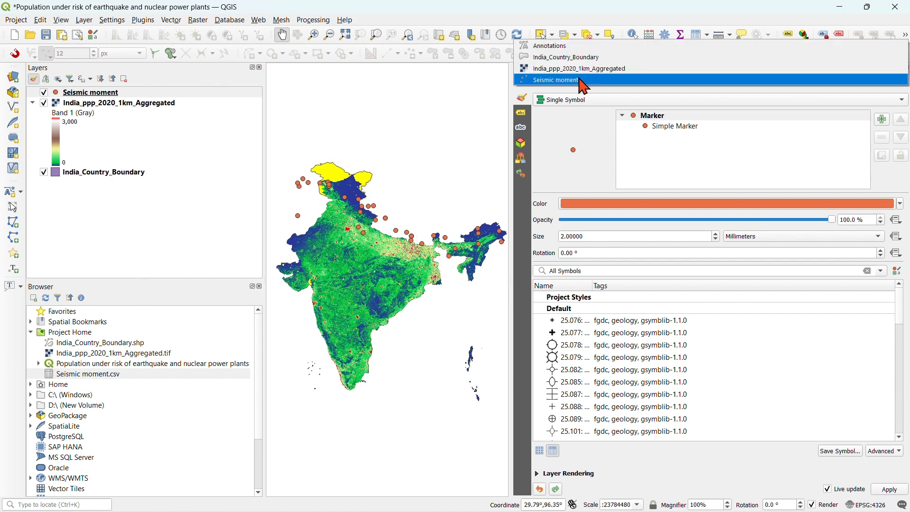
left_click(606, 88)
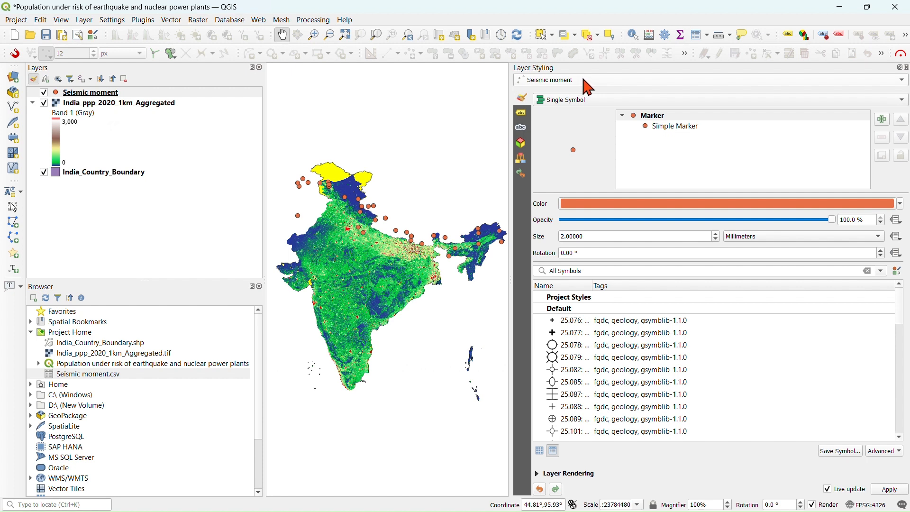
left_click(584, 81)
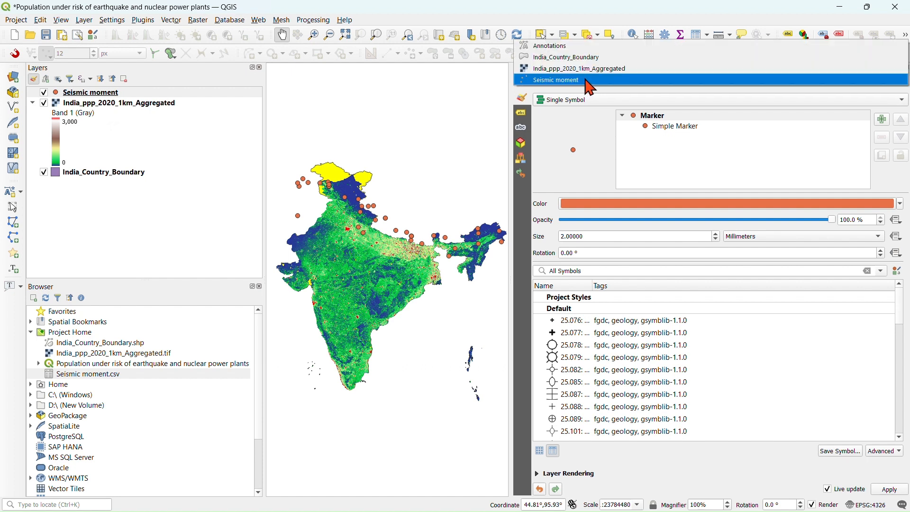
left_click(588, 80)
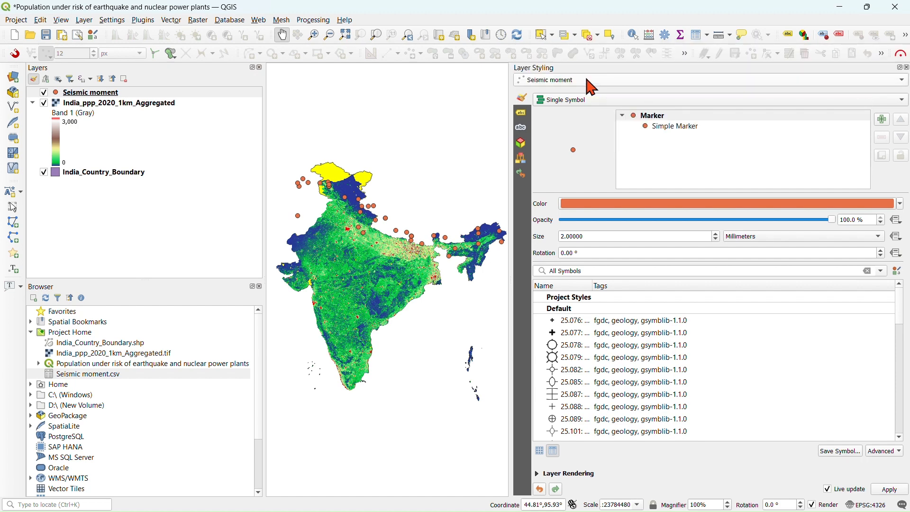
left_click(587, 82)
left_click(851, 82)
left_click(599, 100)
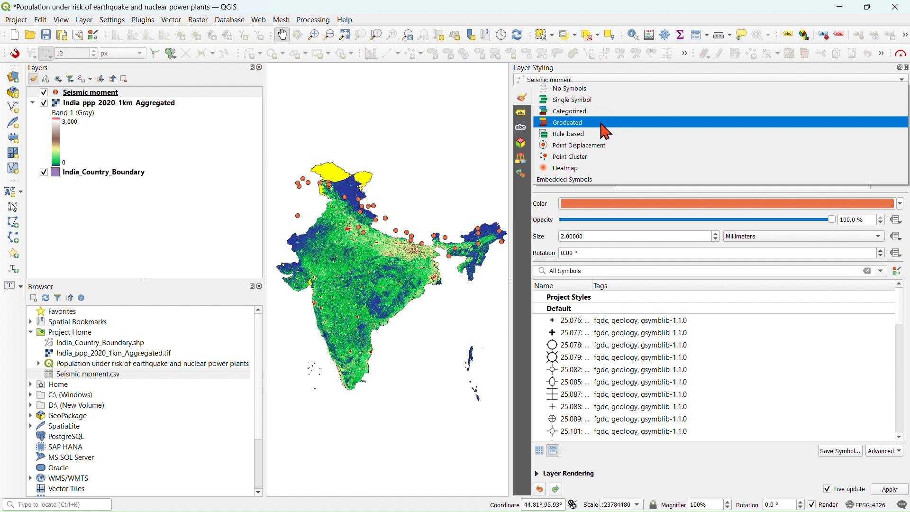
left_click(604, 123)
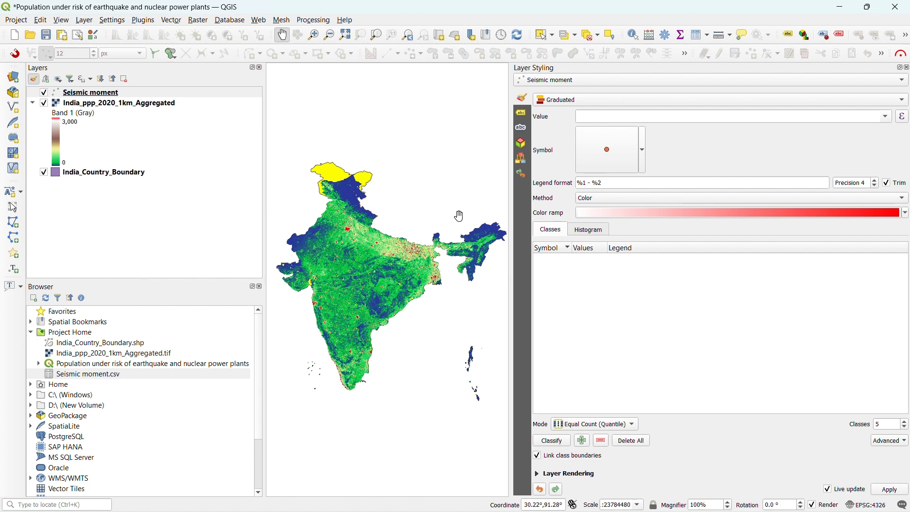
- Use the Mw field as the value for the graduated Seismic moment symbology
left_click_drag(410, 270, 407, 270)
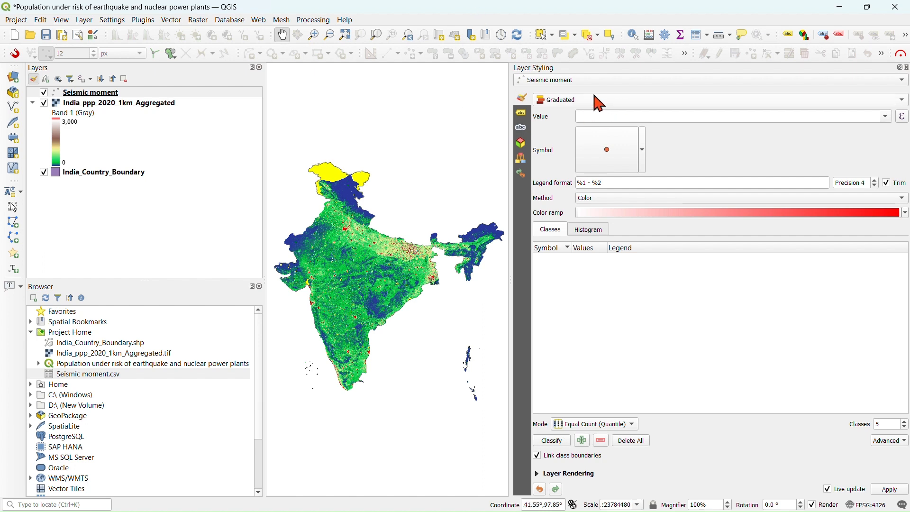
left_click(886, 117)
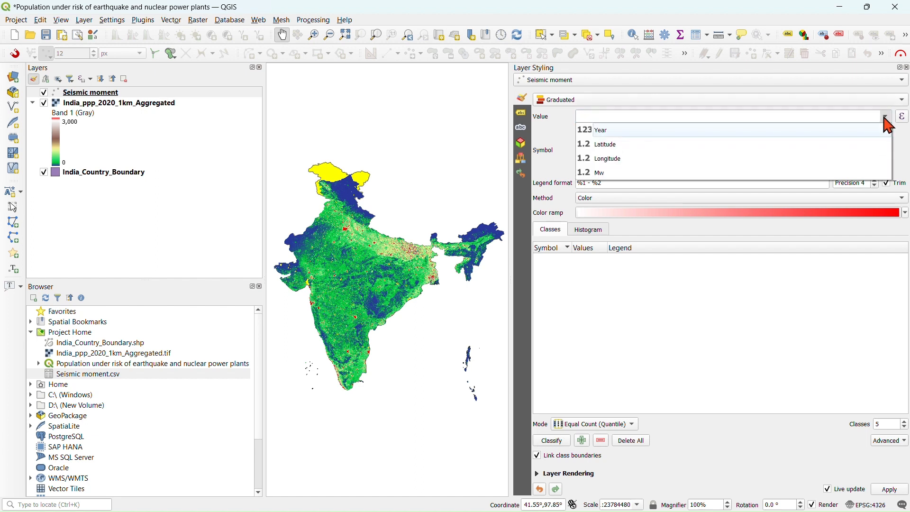
left_click(635, 172)
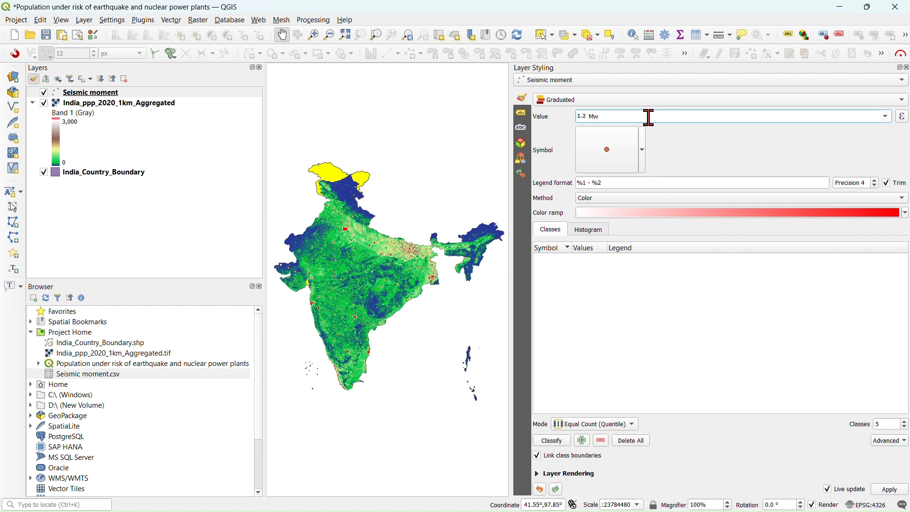
- Set both the stroke and fill colors of the Seismic moment simple marker to red and return to the graduated settings
left_click(618, 161)
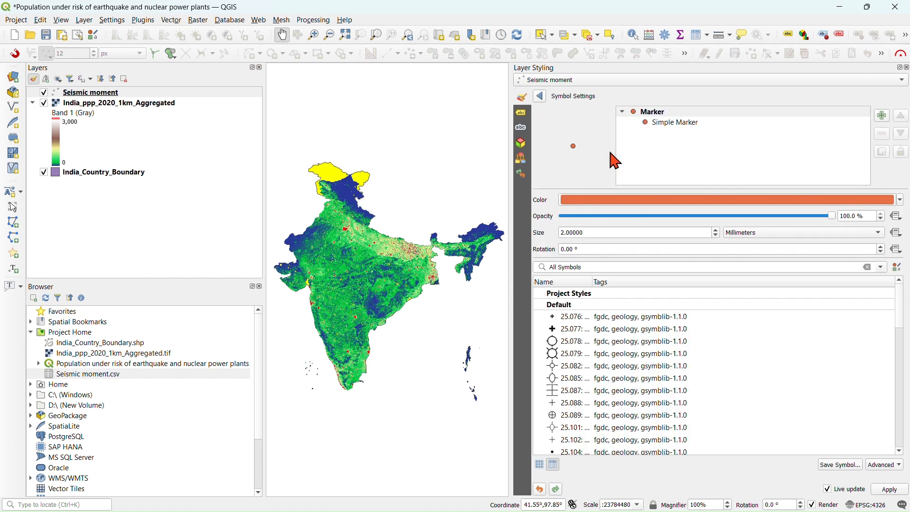
left_click(678, 123)
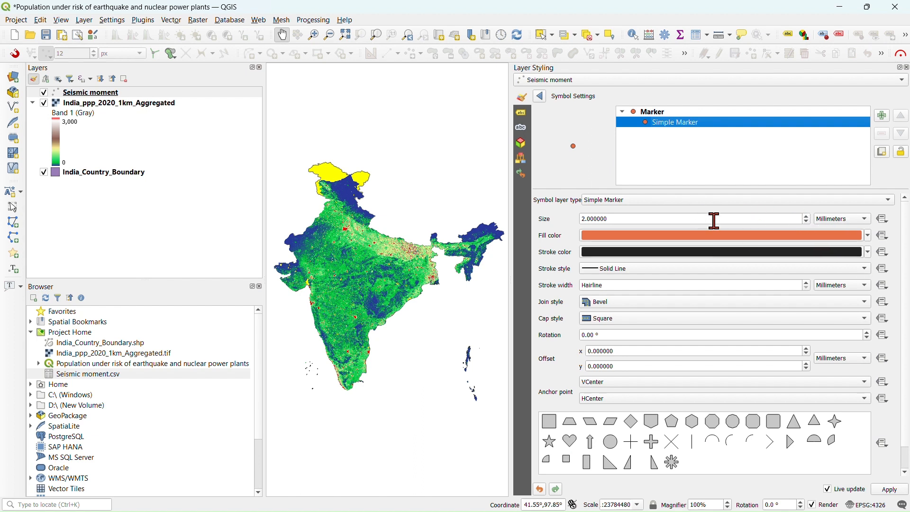
left_click(870, 252)
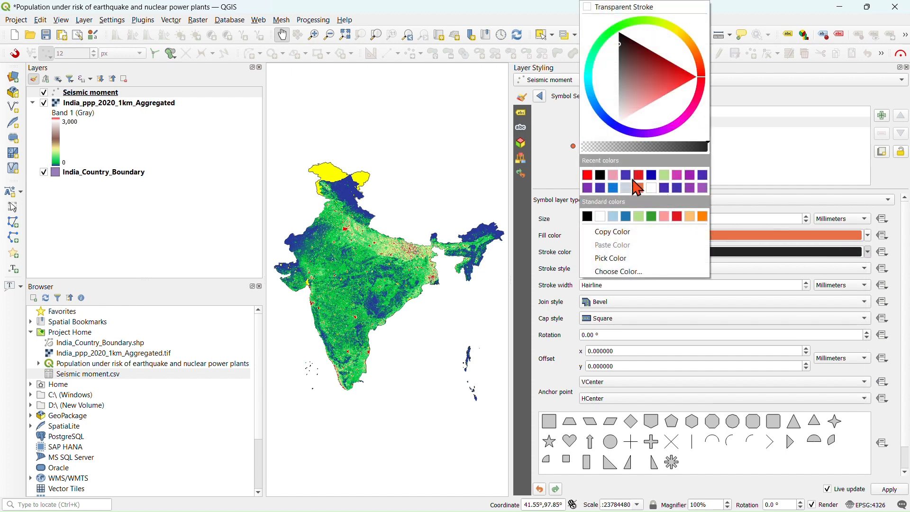
left_click(590, 175)
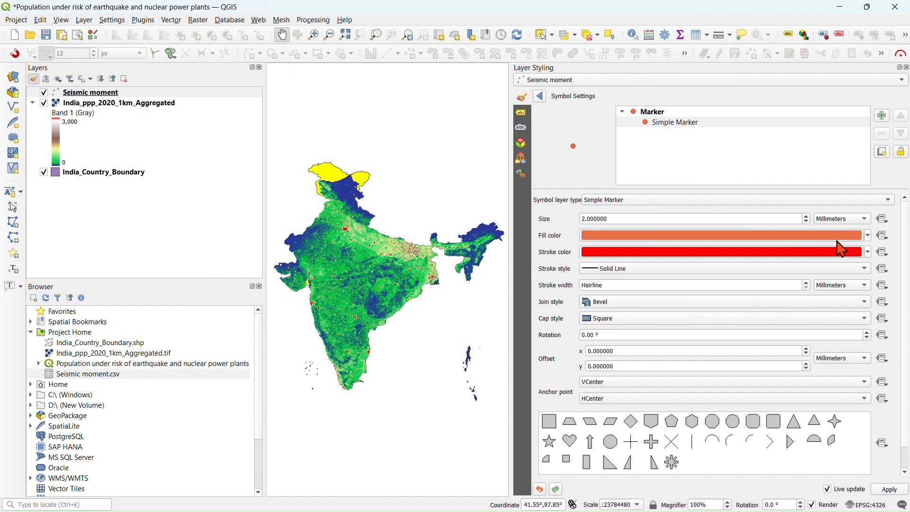
left_click(870, 236)
left_click(588, 175)
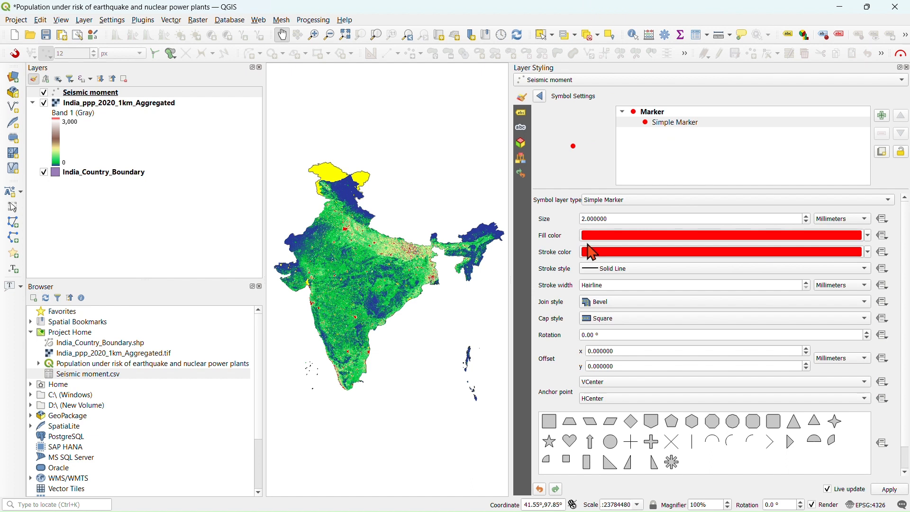
left_click(543, 98)
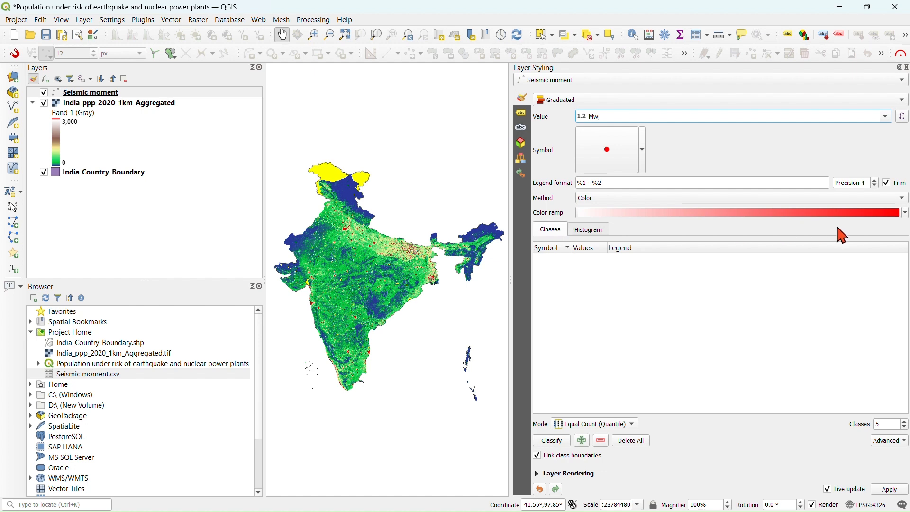
- Change the graduated method to Size and set the minimum symbol size to 2 millimeters
left_click(906, 214)
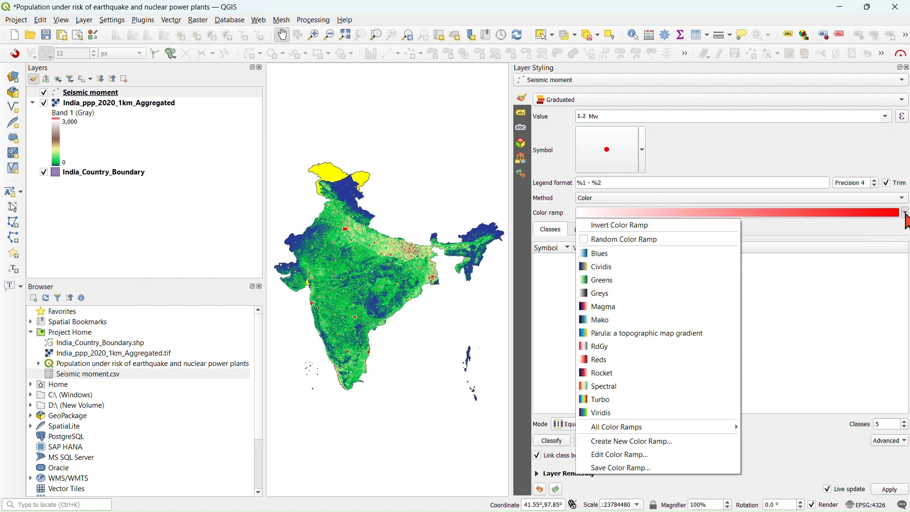
left_click(906, 220)
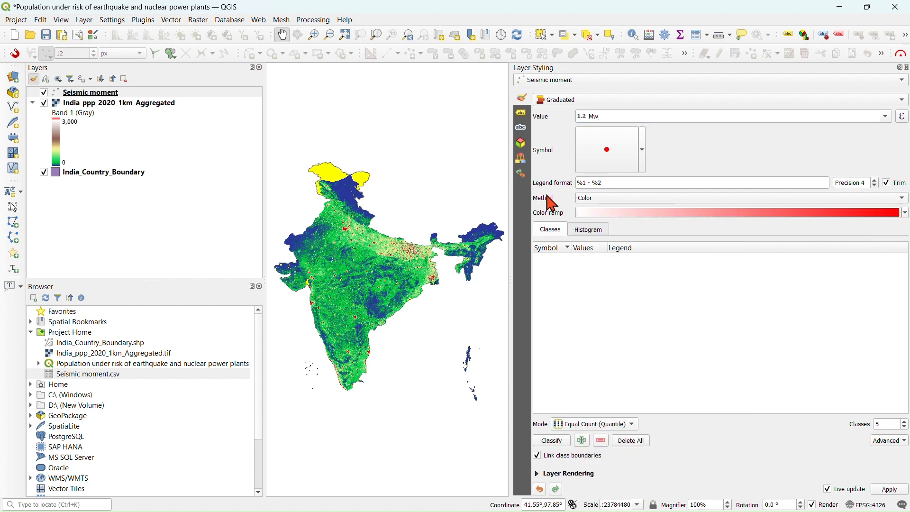
left_click(711, 199)
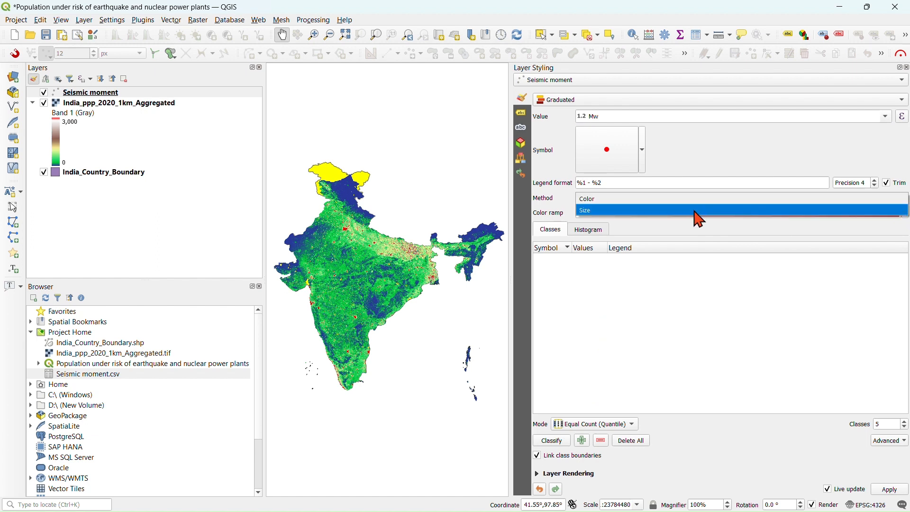
left_click(700, 211)
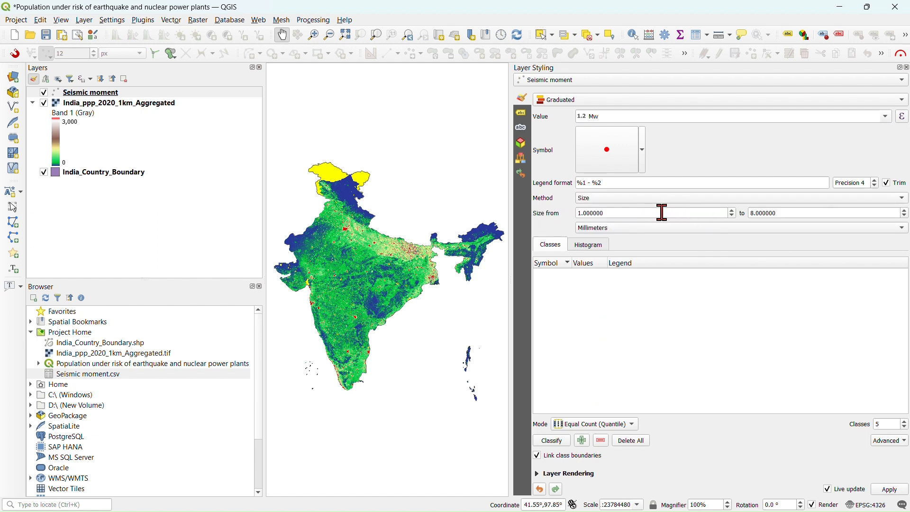
left_click_drag(642, 211, 569, 213)
left_click_drag(819, 211, 738, 211)
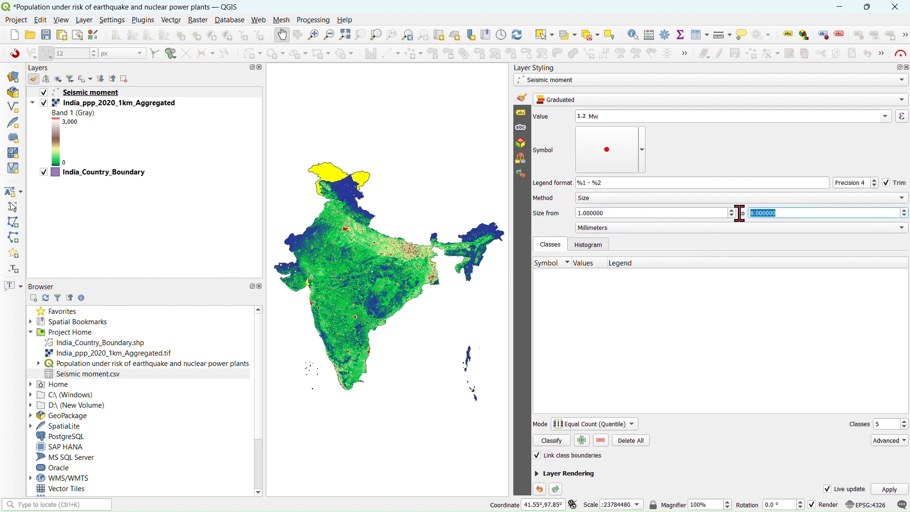
left_click(633, 211)
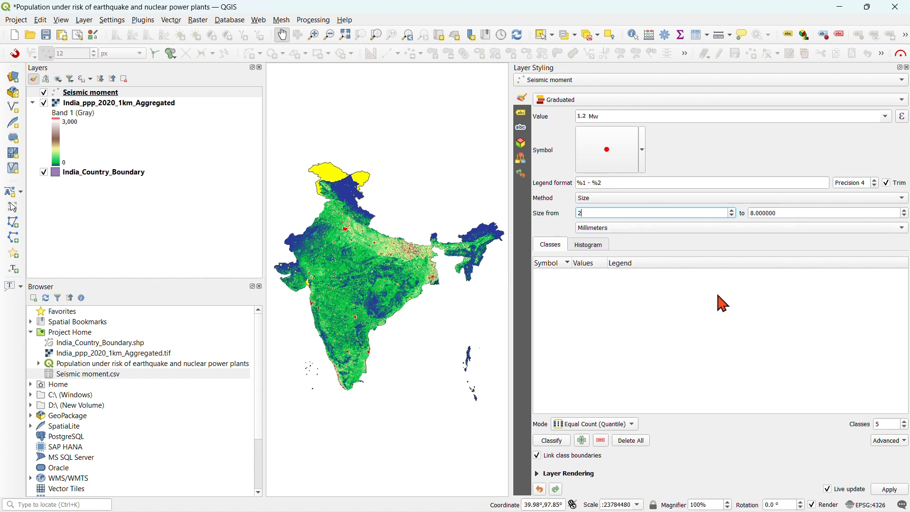
- Classify the Seismic moment points by Mw and set the maximum symbol size to 6 millimeters
left_click(553, 441)
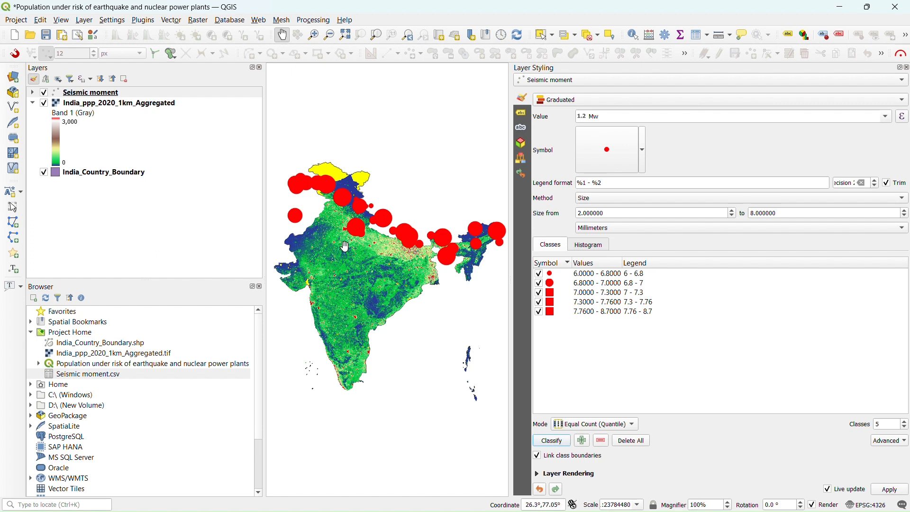
left_click(787, 211)
left_click_drag(788, 211, 727, 212)
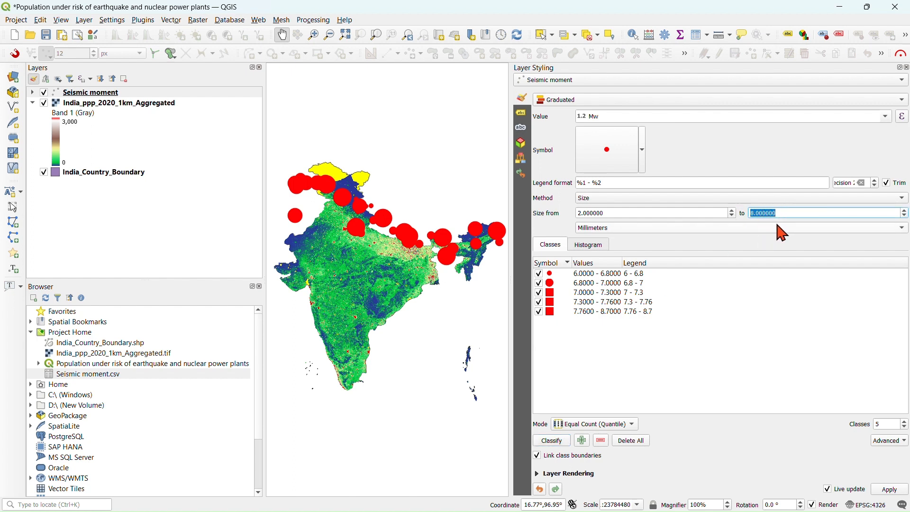
type("6")
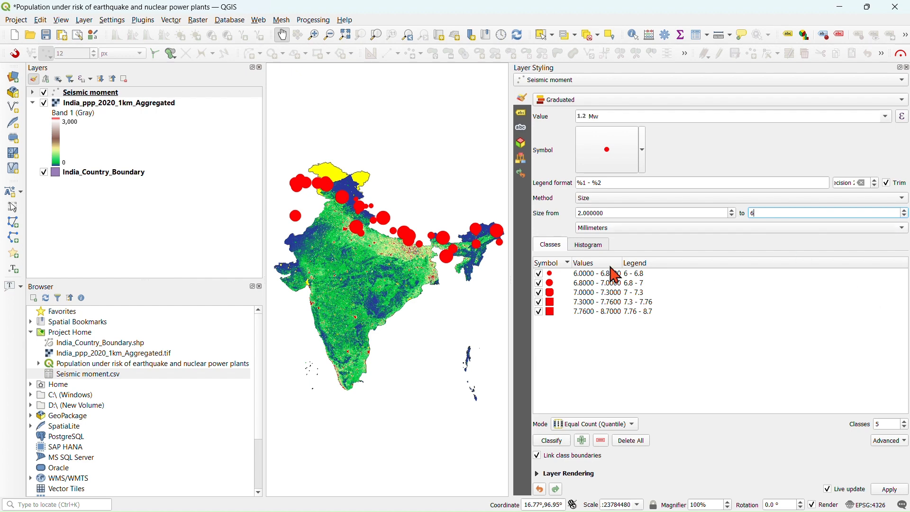
- Change the stroke color of the Seismic moment simple marker to black and return to the graduated settings
left_click(612, 157)
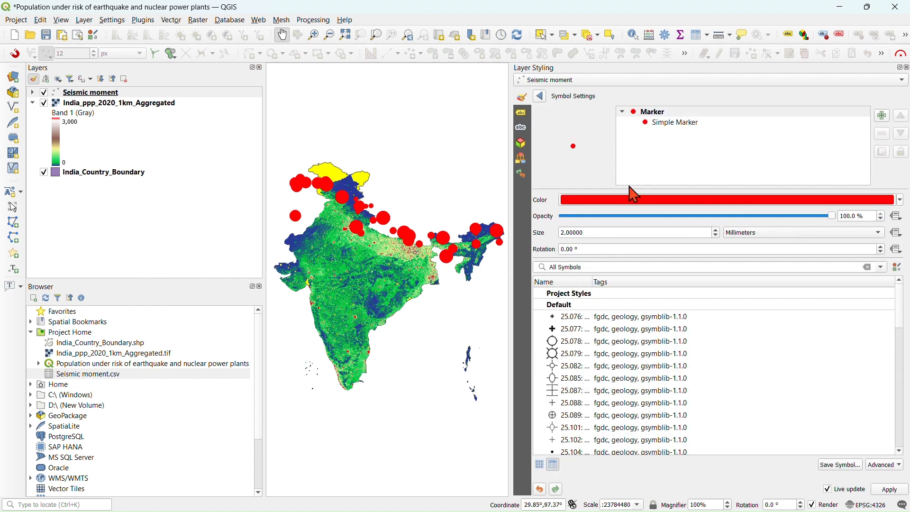
left_click(683, 124)
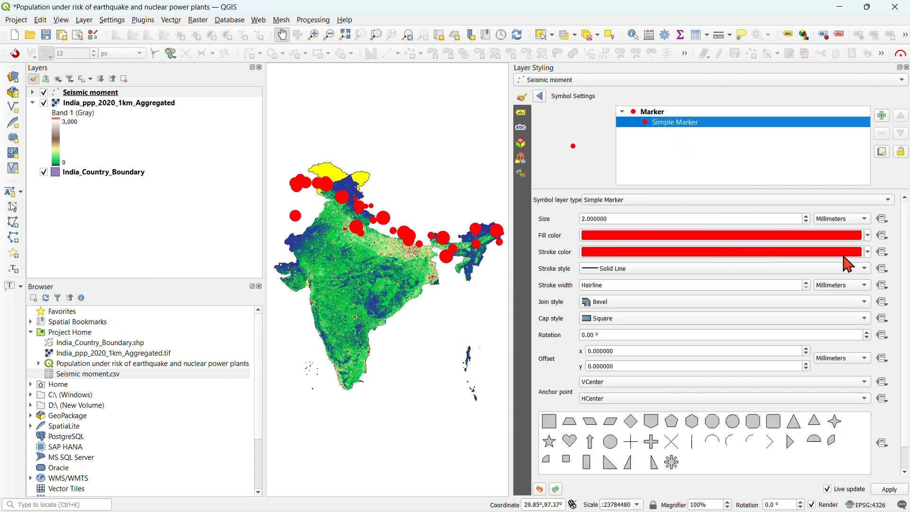
left_click(867, 252)
left_click(591, 212)
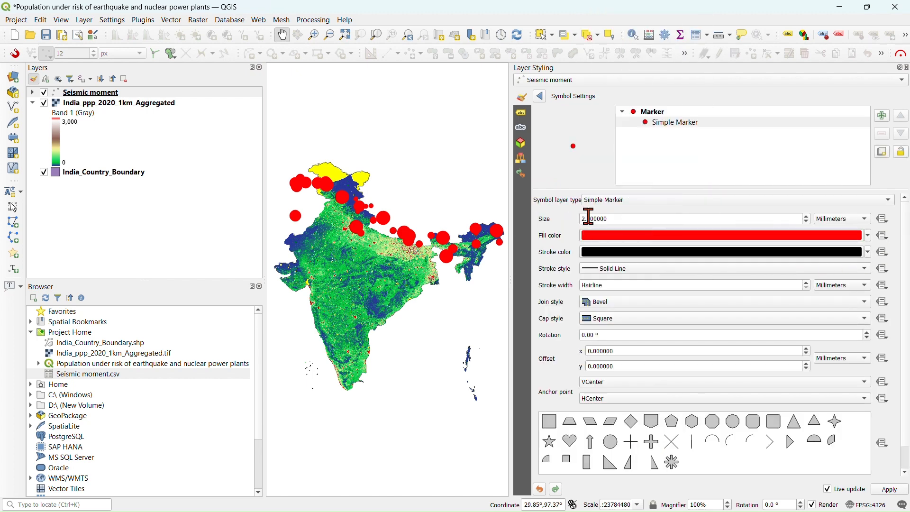
left_click(542, 98)
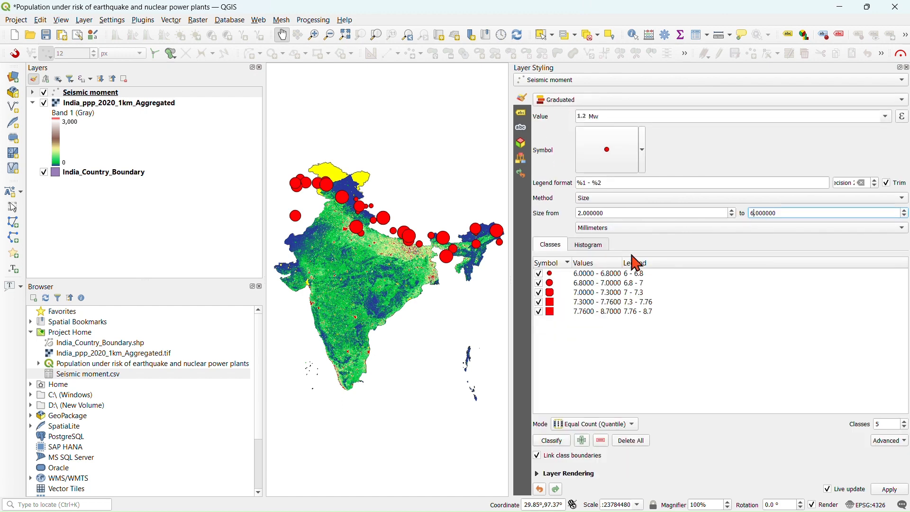
- Set the maximum symbol size to 5 millimeters and change the classification mode to Equal Interval
left_click_drag(797, 213, 748, 213)
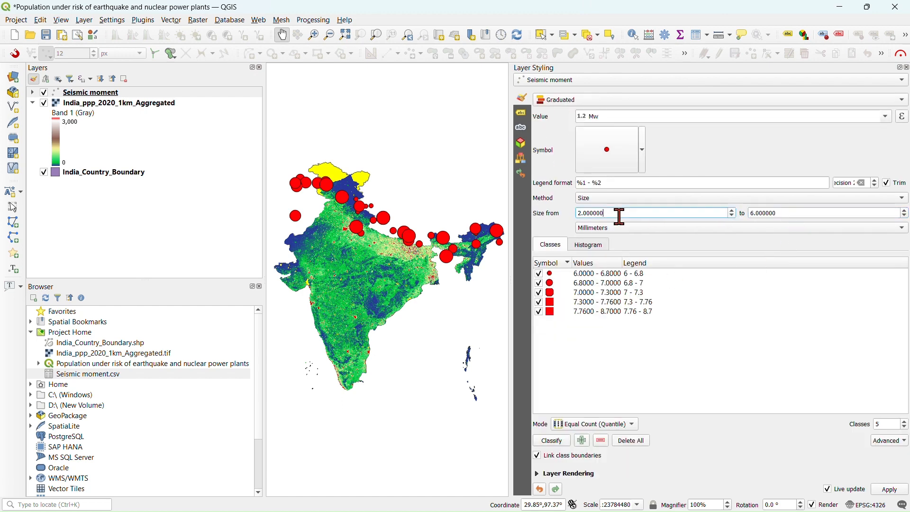
left_click_drag(619, 216, 573, 211)
left_click_drag(790, 213, 716, 212)
type("5")
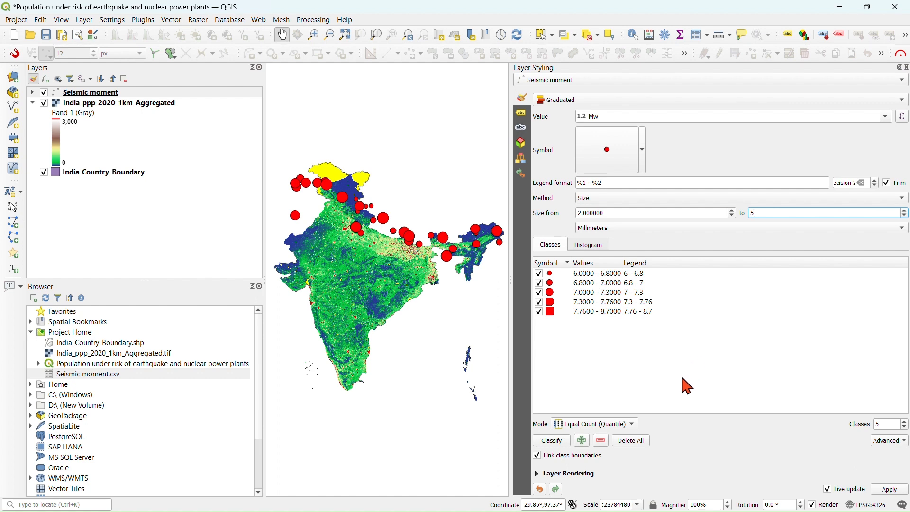
left_click(633, 425)
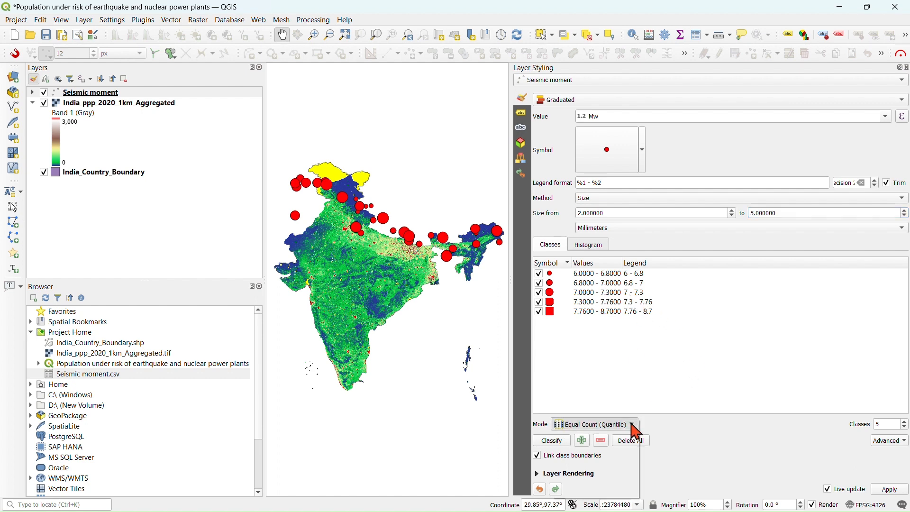
left_click(631, 436)
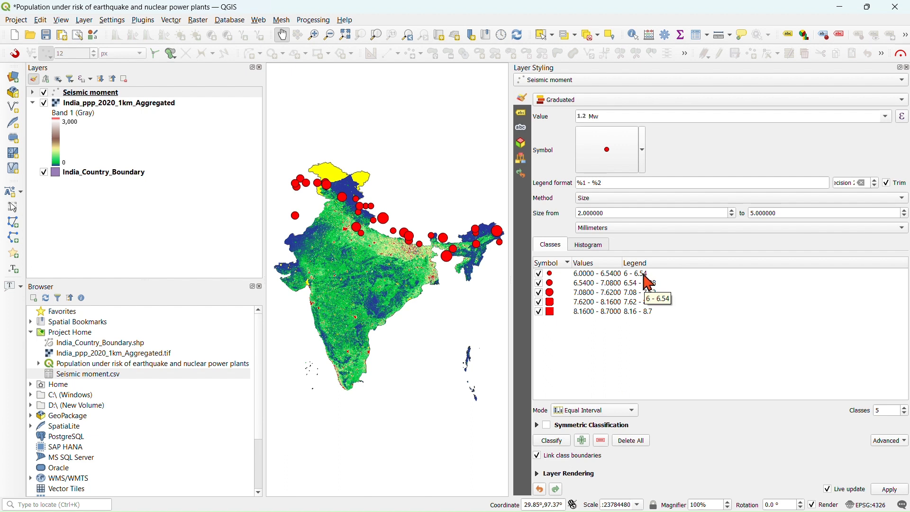
- Set the upper bound of the first Mw class to 6.5 and of the second class to 7
double_click(608, 274)
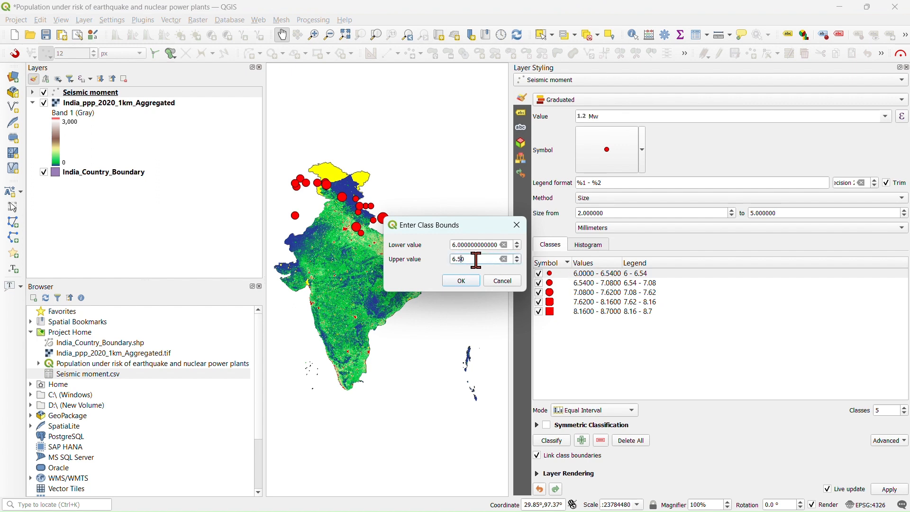
left_click(462, 282)
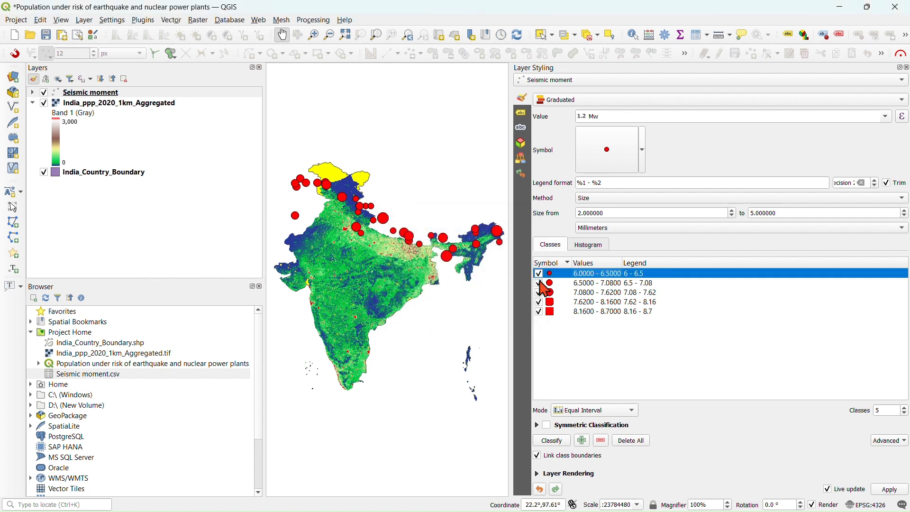
double_click(614, 284)
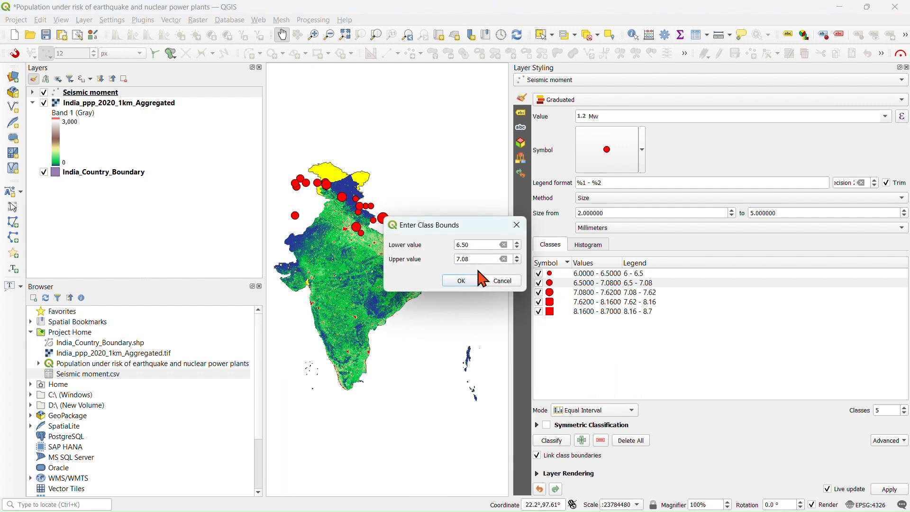
left_click_drag(486, 260, 455, 259)
left_click(461, 281)
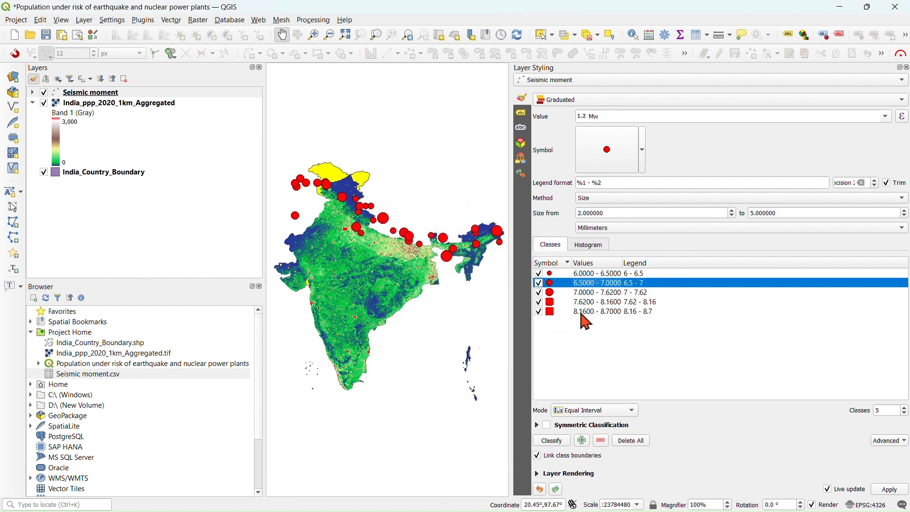
- Set the upper bound of the third Mw class to 7.5 and of the fourth class to 8
double_click(616, 301)
left_click_drag(469, 259, 460, 259)
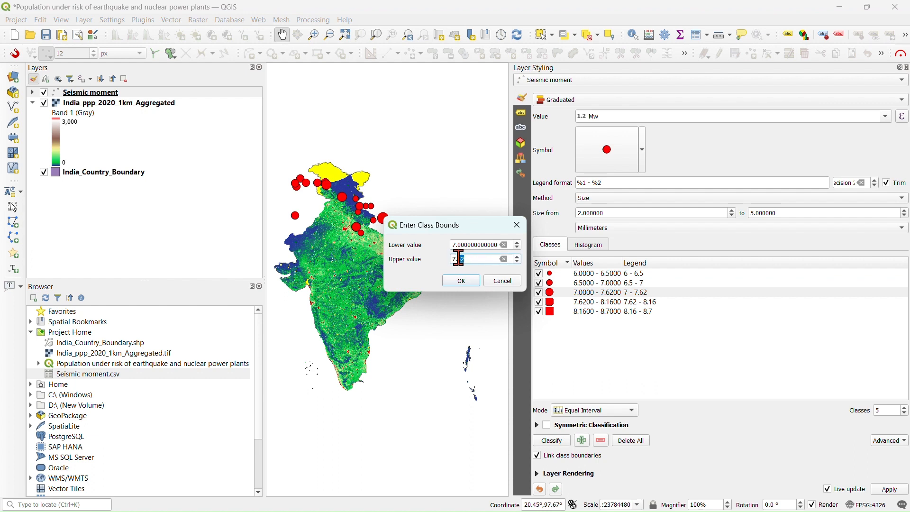
type("50")
left_click(460, 281)
double_click(617, 302)
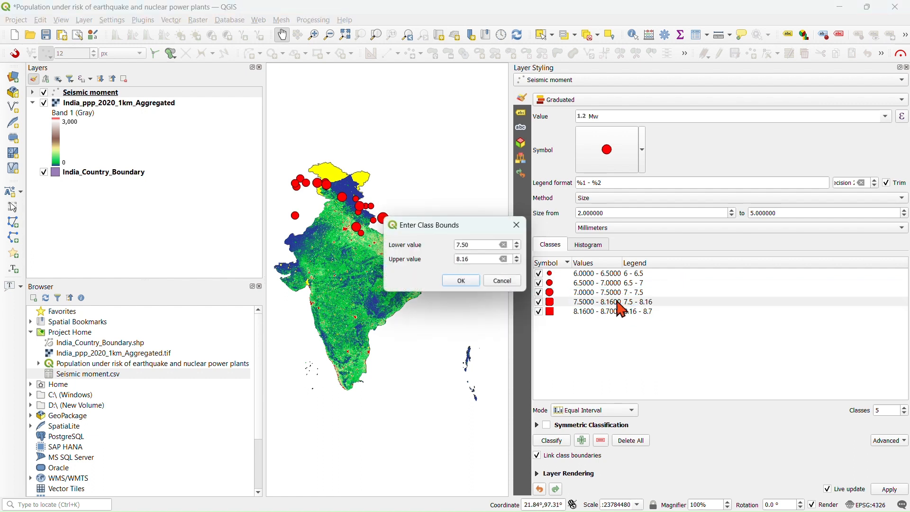
left_click_drag(477, 259, 463, 258)
left_click(461, 281)
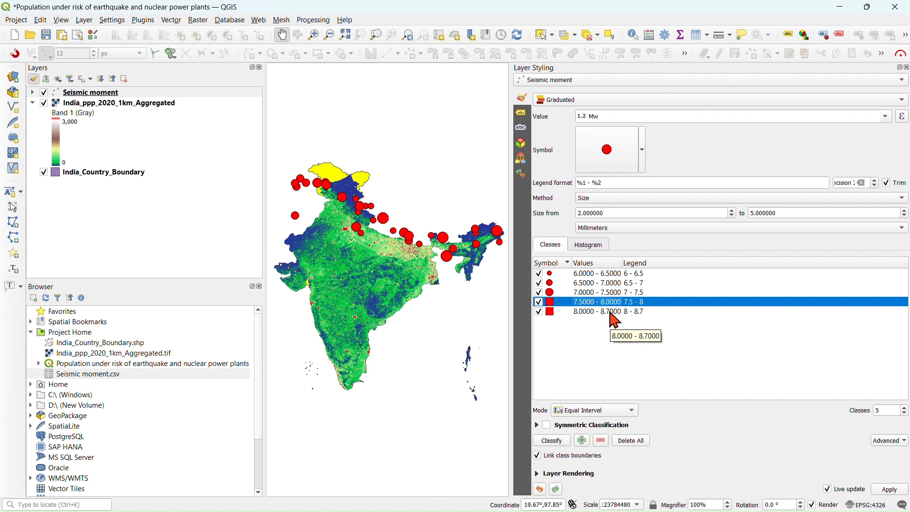
left_click(649, 275)
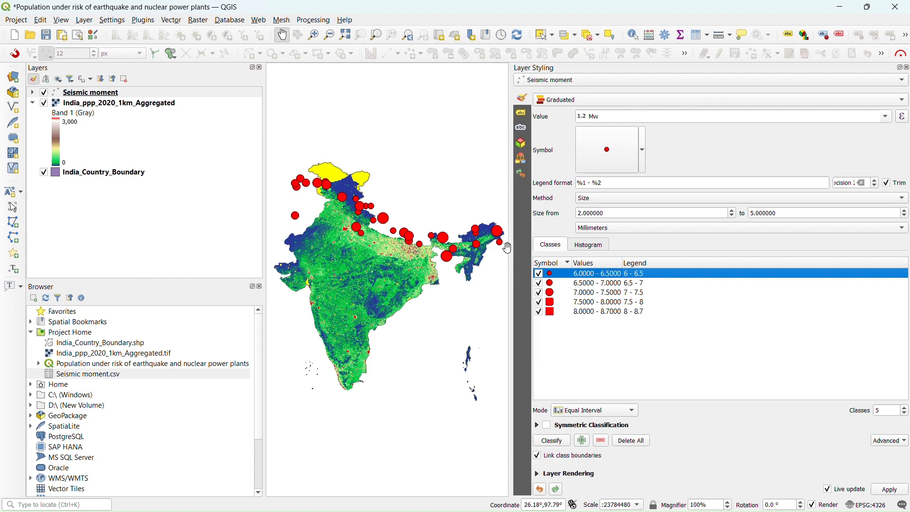
- Widen the map area and turn on Single Labels for the Seismic moment layer
left_click_drag(515, 246, 645, 251)
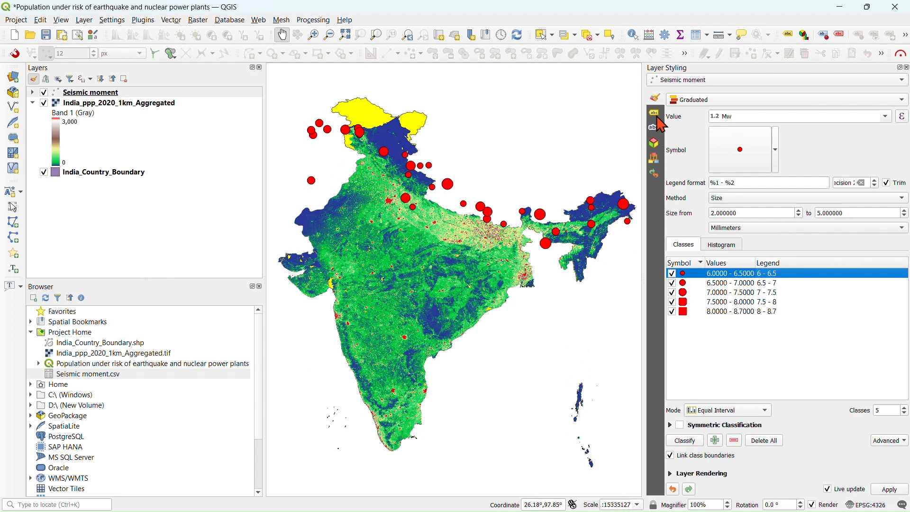
left_click(659, 118)
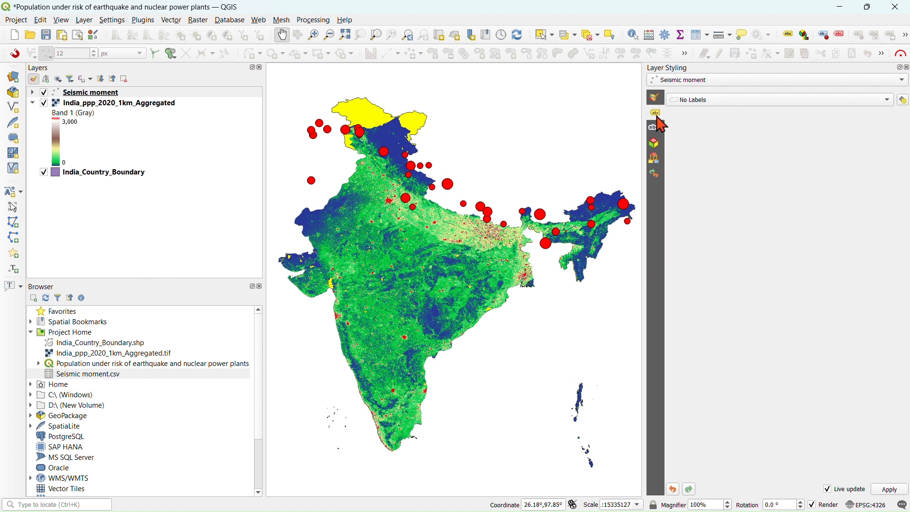
left_click(730, 98)
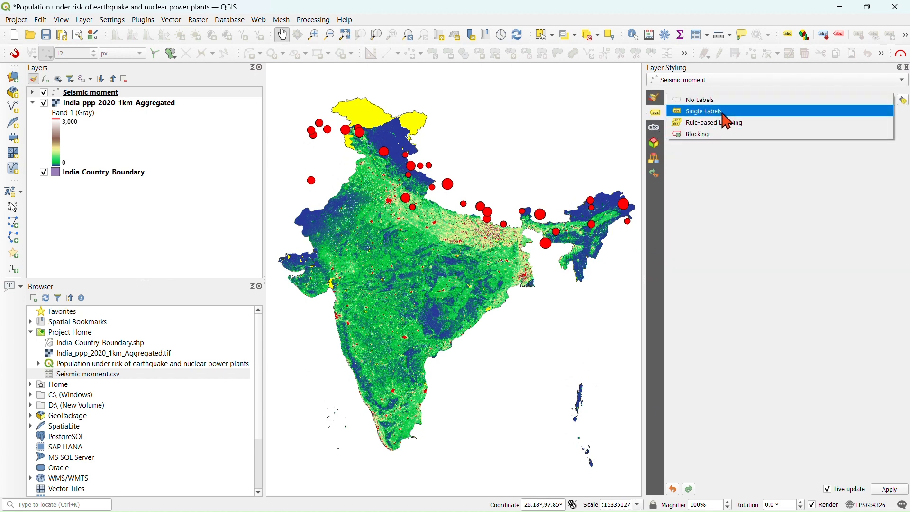
left_click(722, 112)
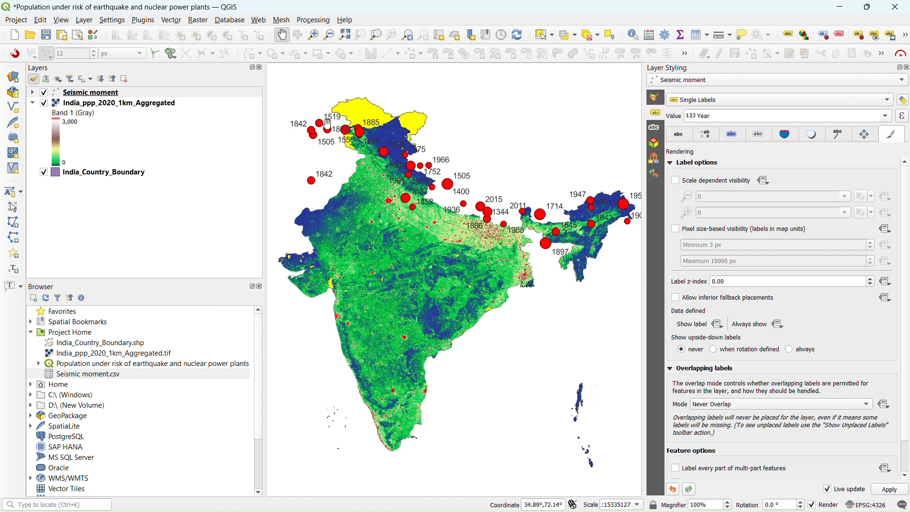
- Format the Seismic moment label text in bold with a size of 8 points
mouse_move(515, 251)
left_mouse_down()
mouse_move(499, 252)
mouse_move(514, 262)
left_mouse_up()
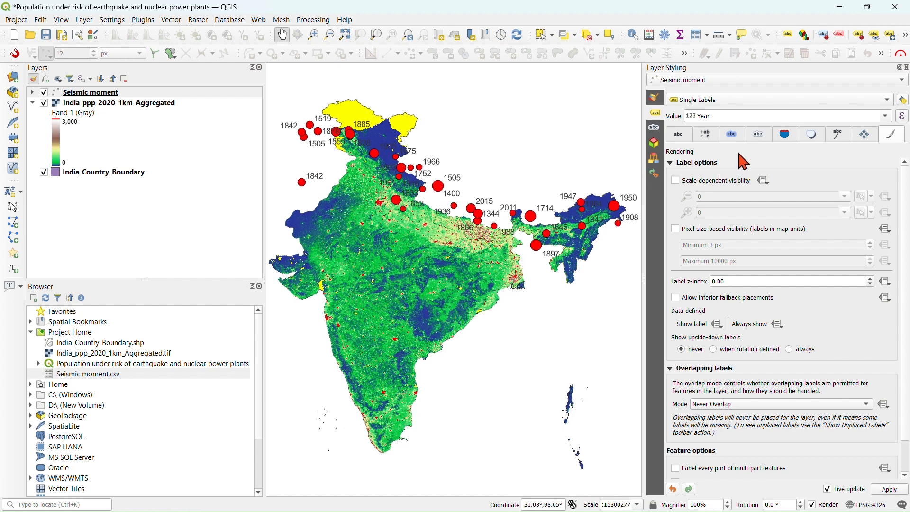
left_click(678, 134)
left_click(740, 184)
left_click(735, 199)
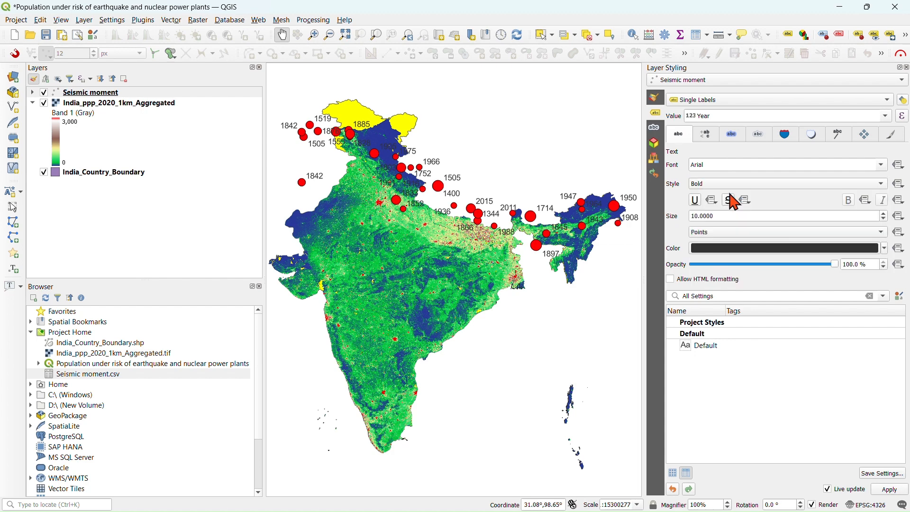
left_click_drag(735, 216, 691, 216)
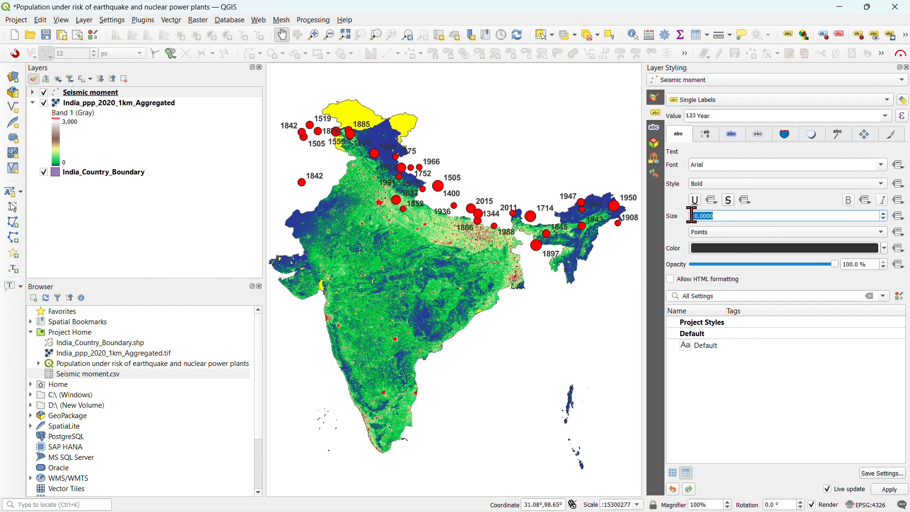
type("8")
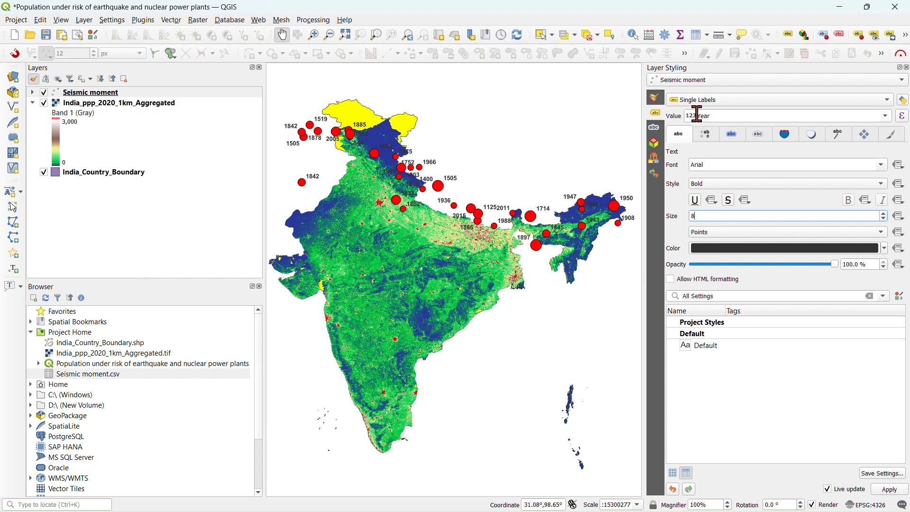
- Use the Mw field as the label value for the earthquake points and enable a text buffer around the labels
left_click(886, 116)
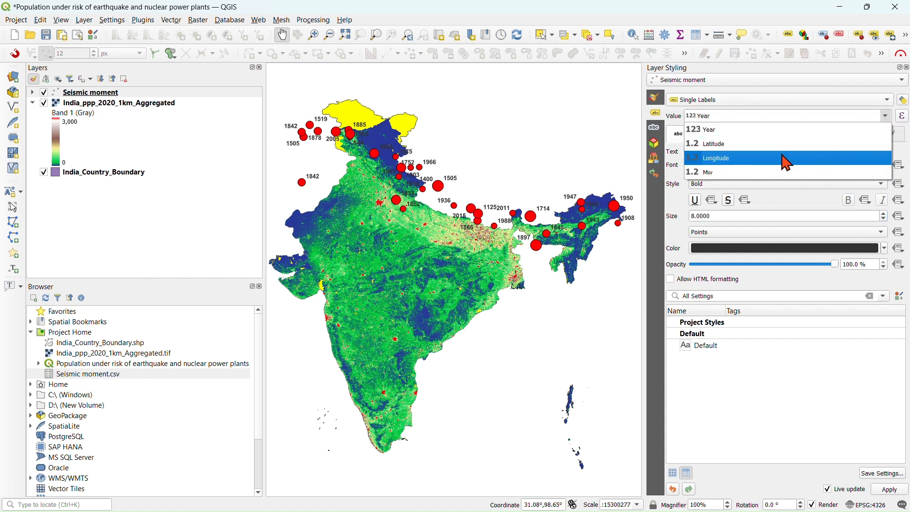
left_click(741, 173)
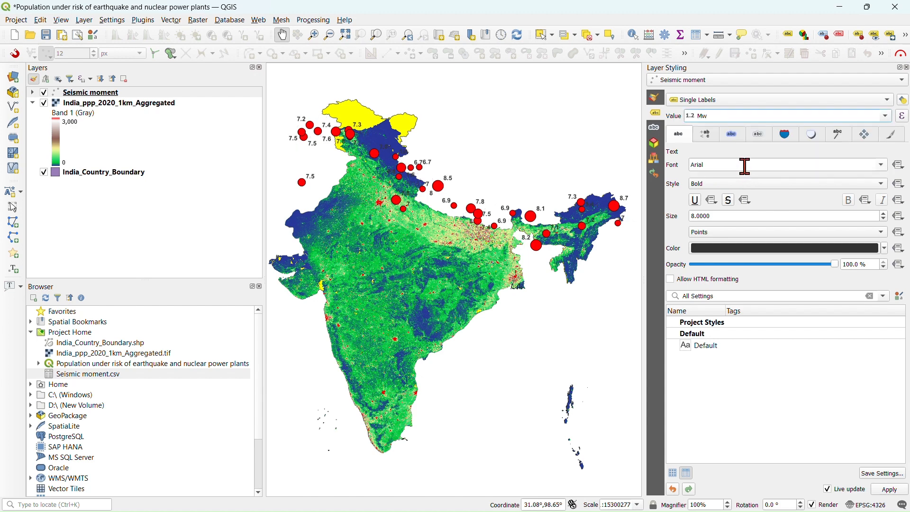
left_click(866, 136)
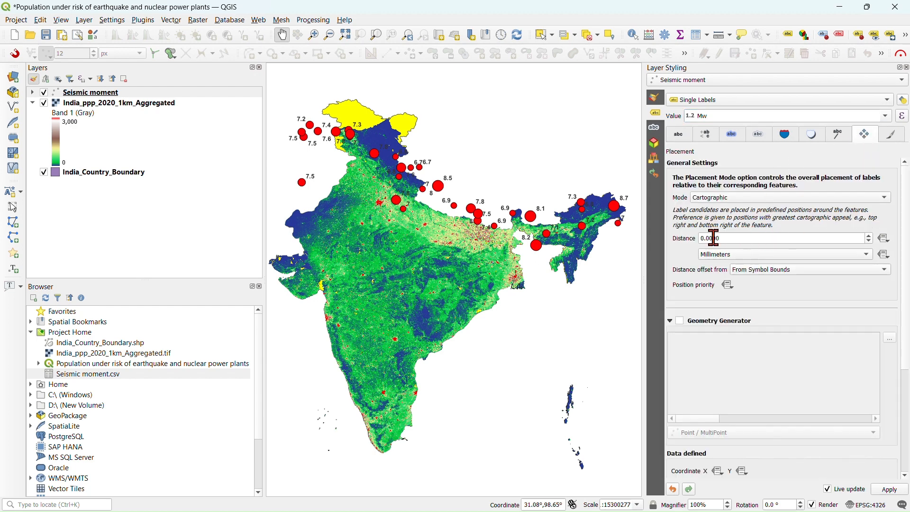
left_click(841, 137)
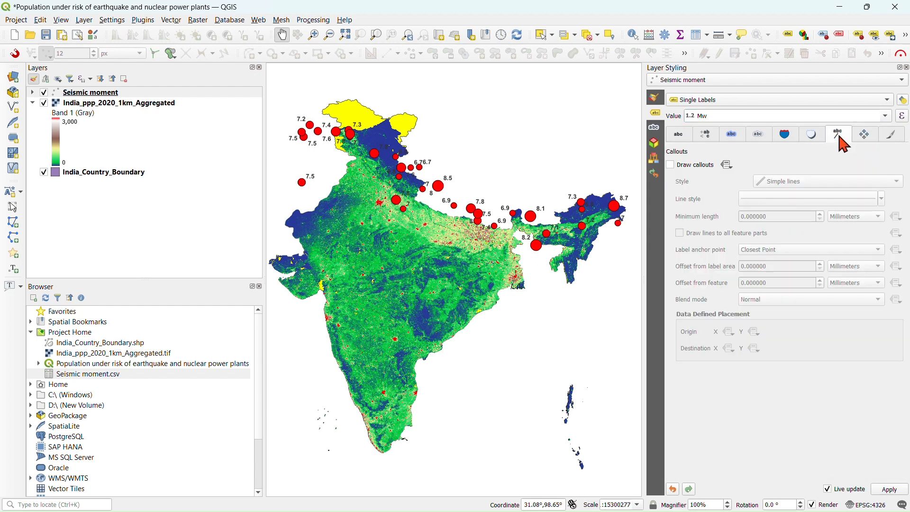
left_click(734, 136)
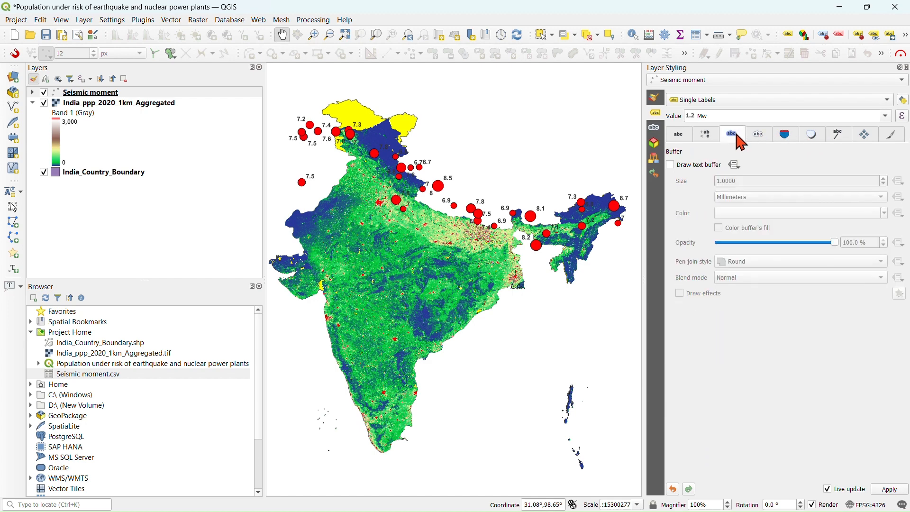
left_click(674, 167)
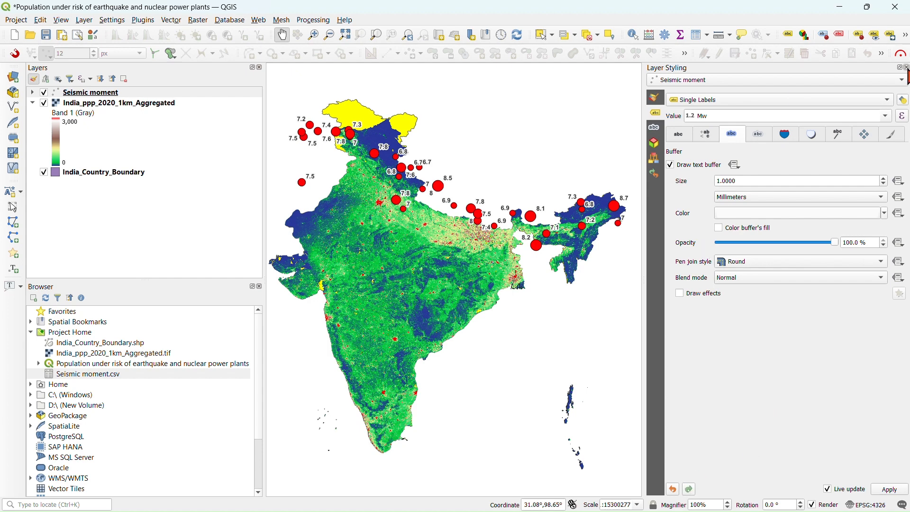
- Close the layer styling settings and reposition the map of India with its labelled earthquake points
left_click(906, 68)
left_click_drag(644, 258, 633, 261)
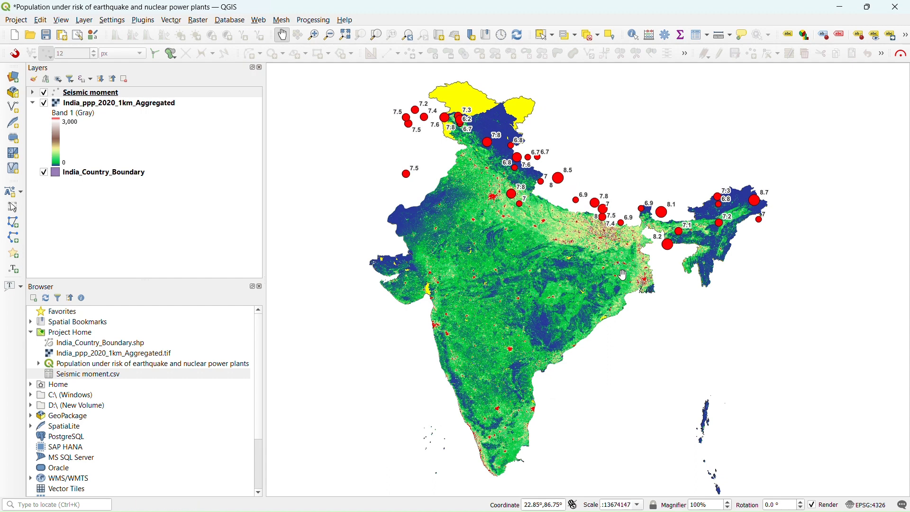
left_click_drag(611, 226, 601, 226)
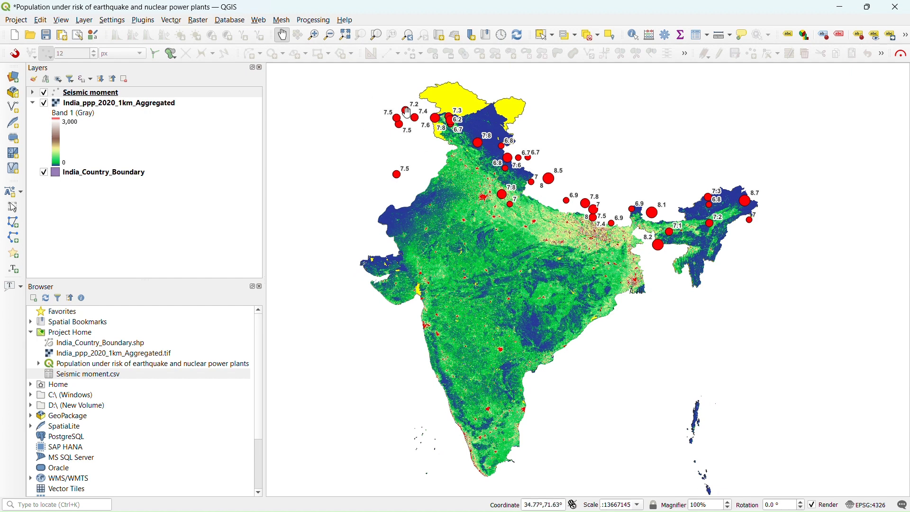
left_click_drag(414, 133, 413, 134)
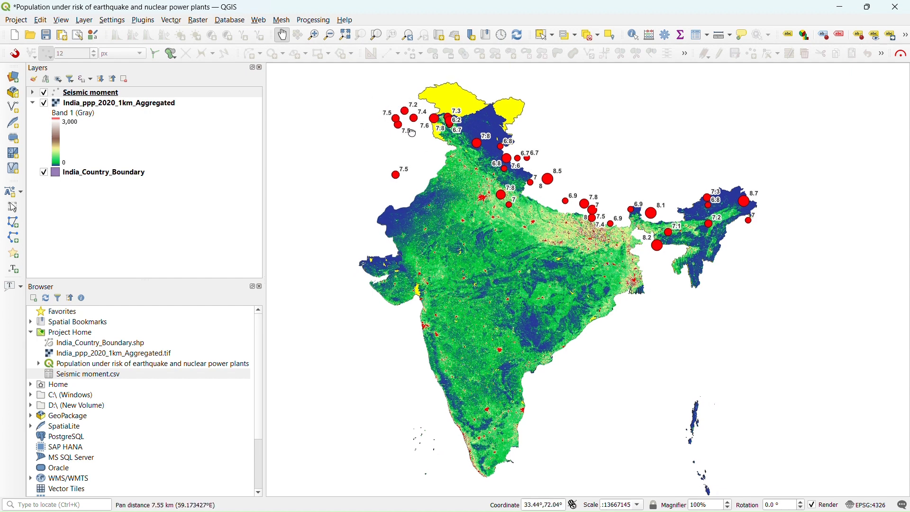
left_click_drag(557, 268, 556, 270)
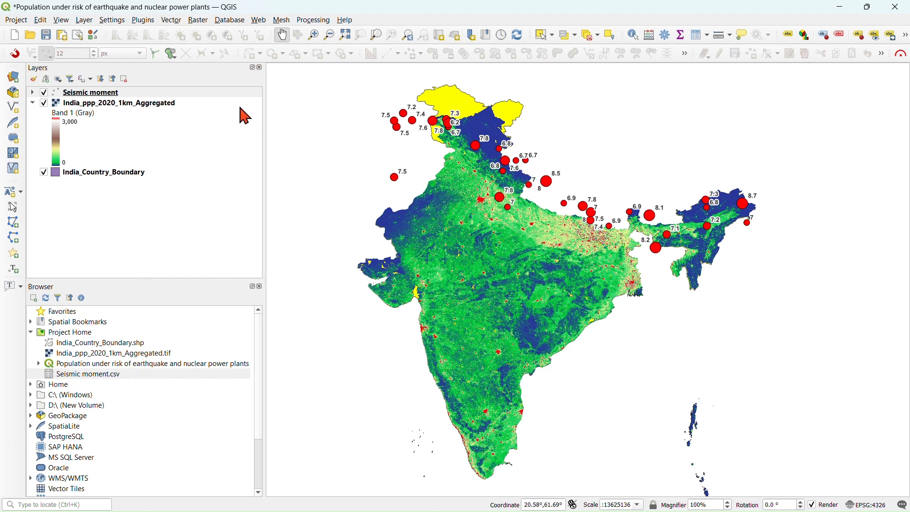
- Clip the Seismic moment layer with India_Country_Boundary as the overlay, saving the result as a temporary layer
left_click(171, 21)
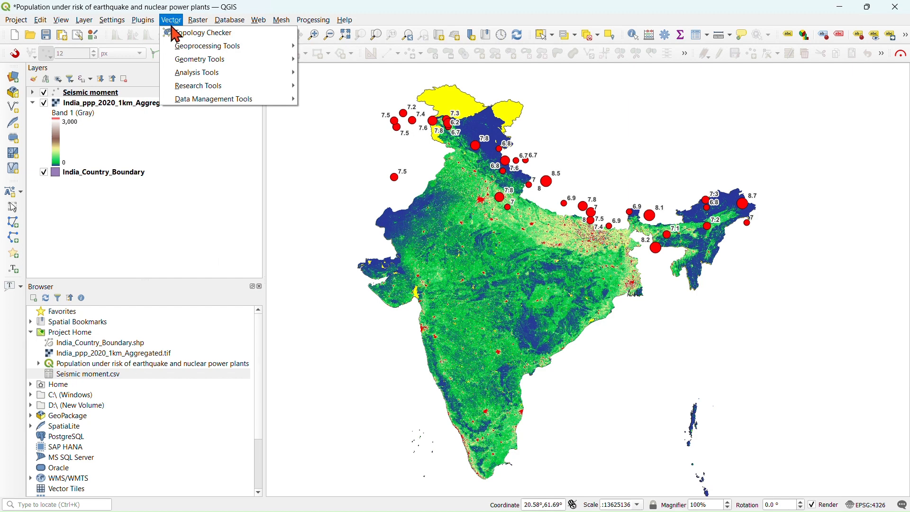
mouse_move(192, 47)
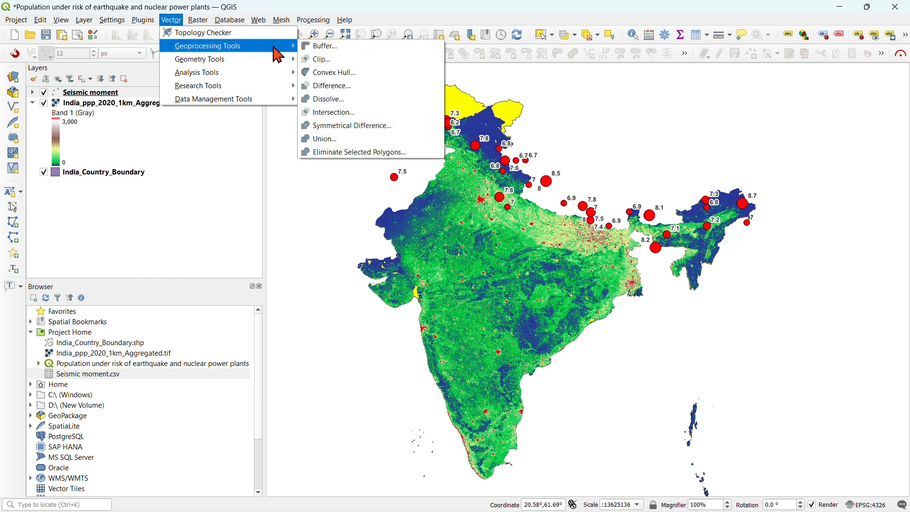
left_click(338, 60)
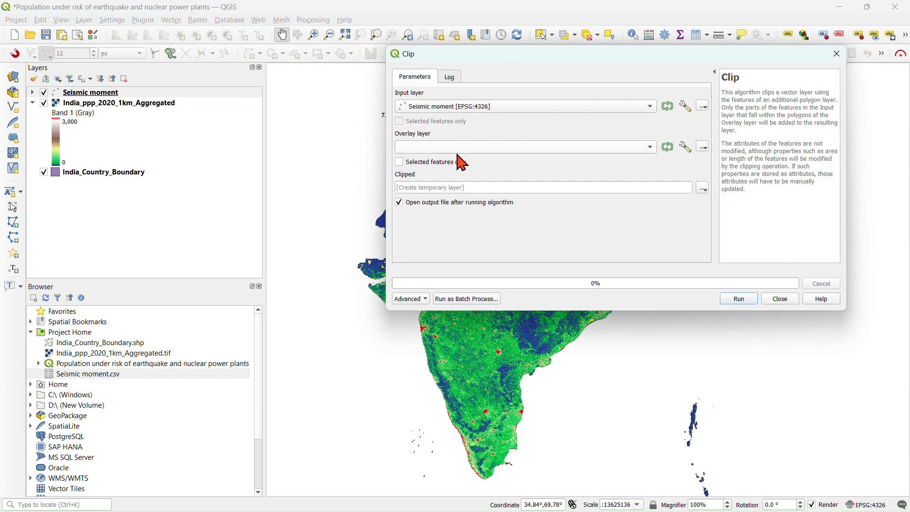
left_click(510, 110)
left_click(506, 106)
left_click(464, 148)
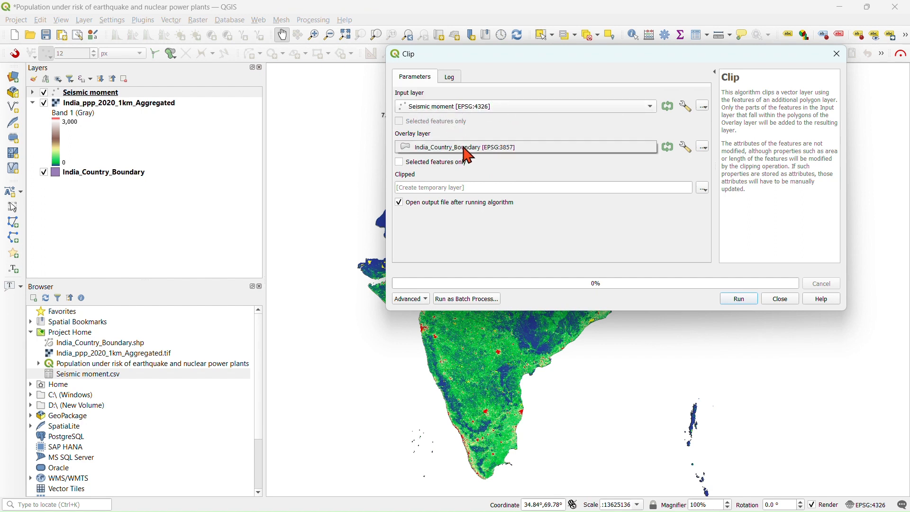
left_click(453, 150)
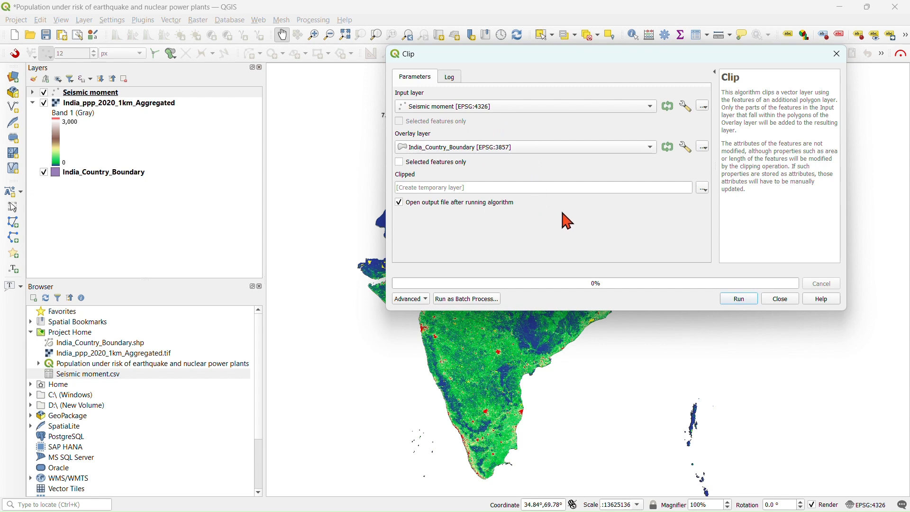
left_click(744, 301)
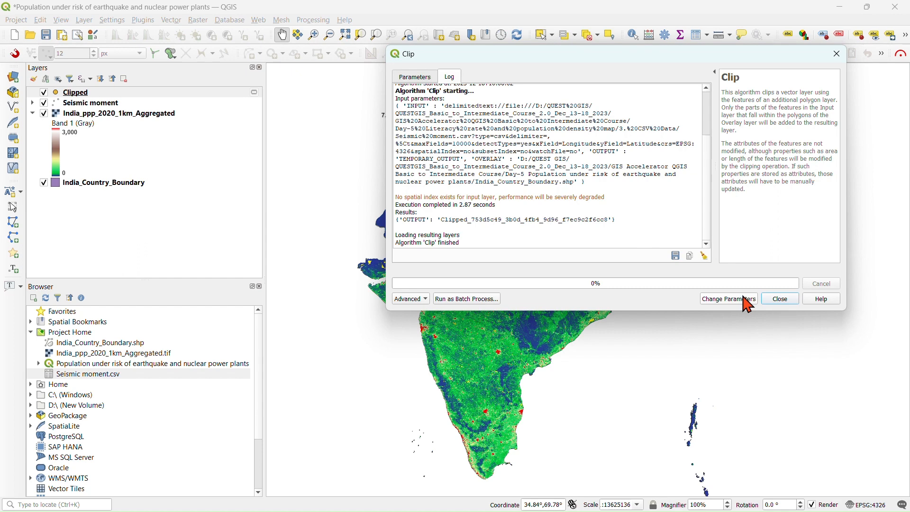
left_click(781, 299)
- Compare the clipped points with the original Seismic moment layer, then hide the Seismic moment layer
left_click_drag(621, 288, 618, 286)
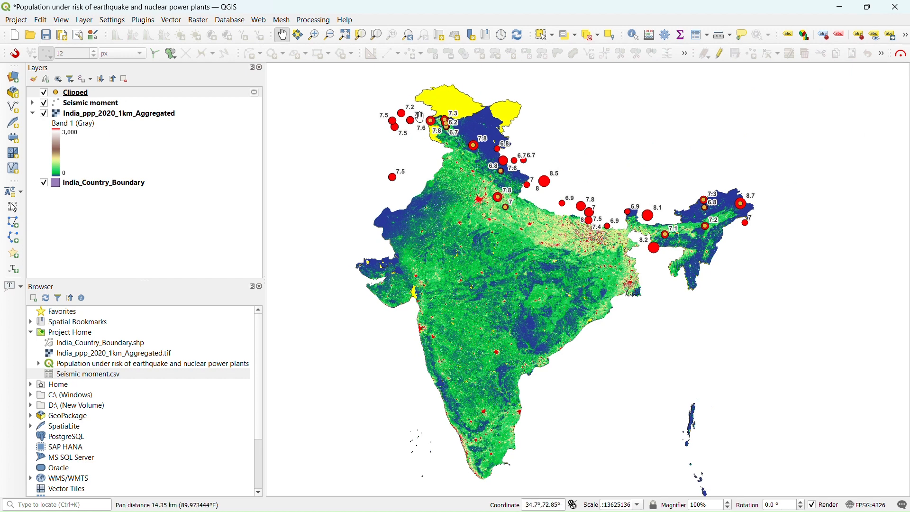
left_click(44, 104)
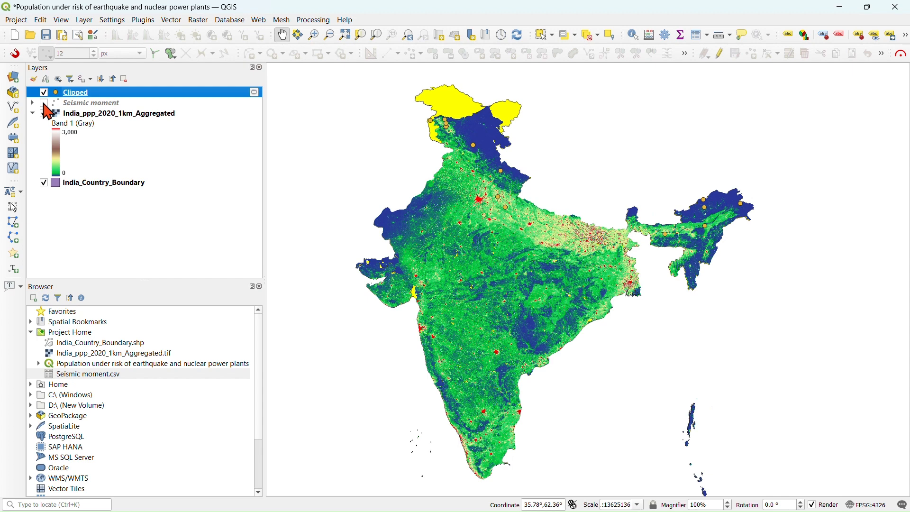
left_click(44, 104)
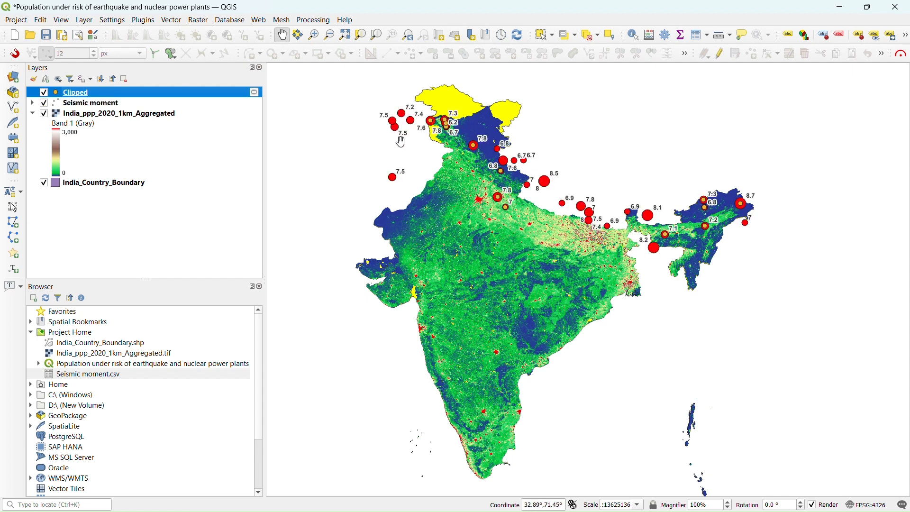
left_click(44, 104)
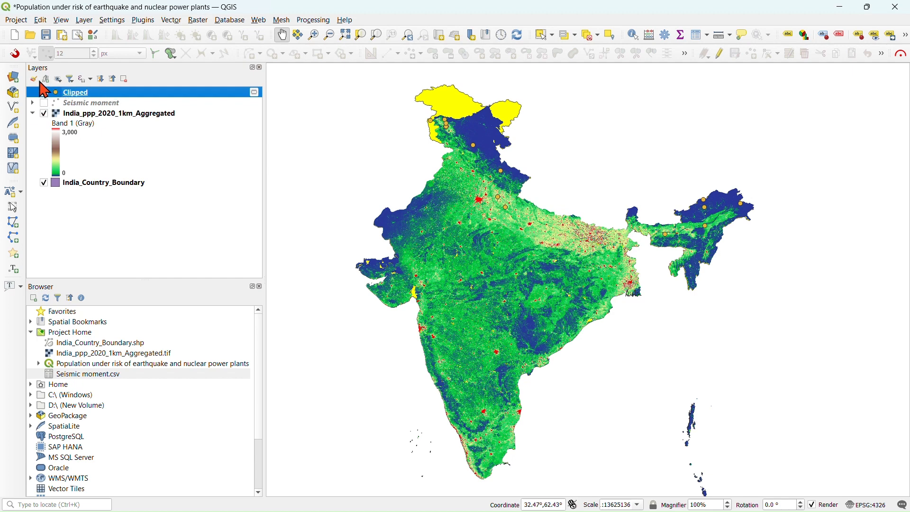
- Switch the Clipped layer's styling to Graduated symbols based on the Mw field
left_click(34, 79)
left_click(725, 83)
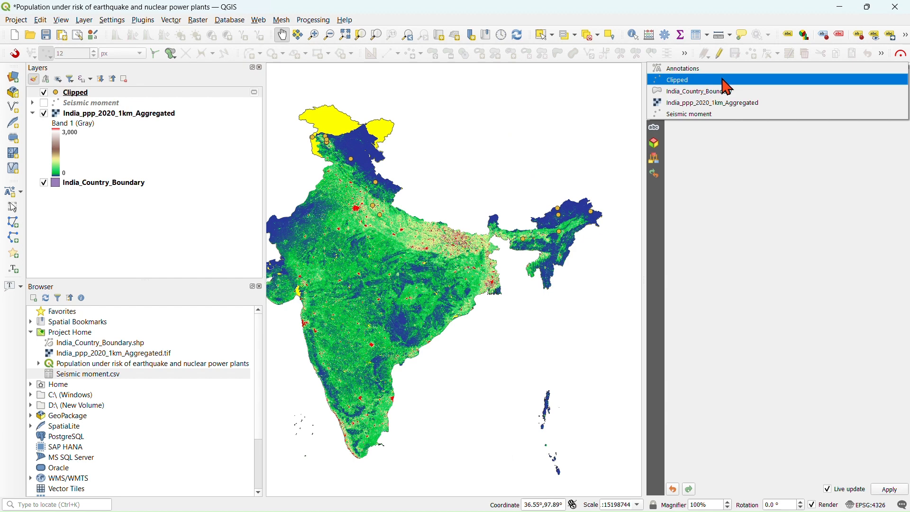
left_click(725, 84)
left_click(658, 100)
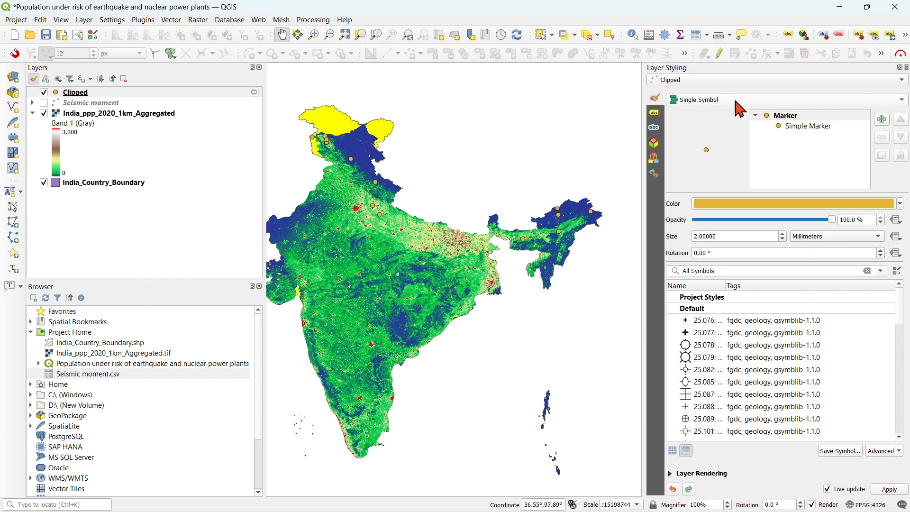
left_click(736, 104)
left_click(725, 124)
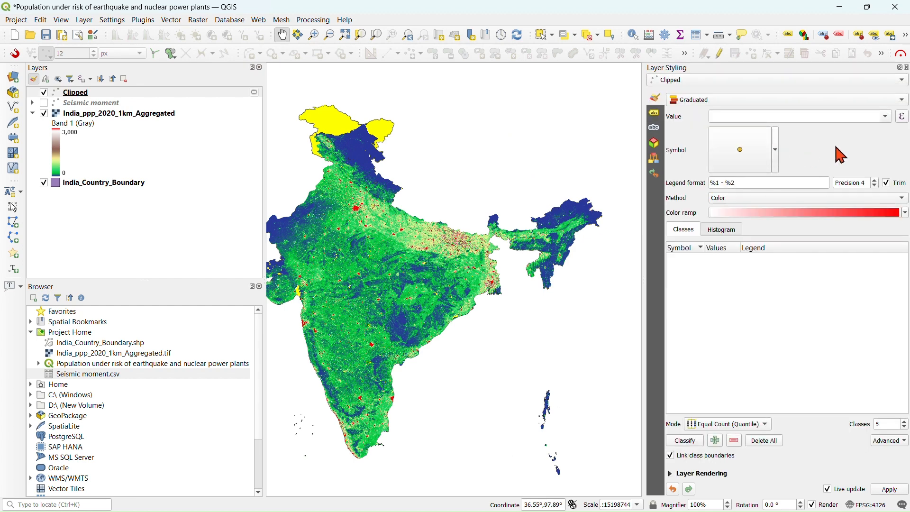
left_click(887, 117)
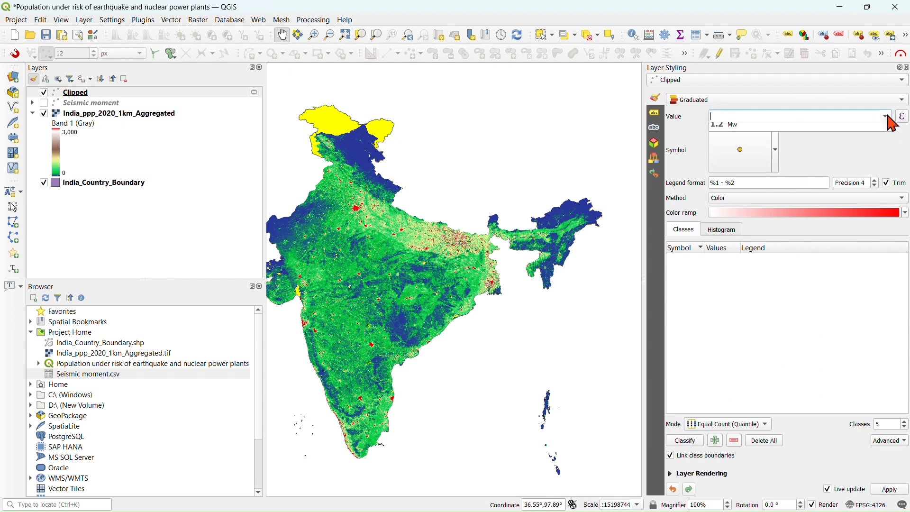
left_click(776, 176)
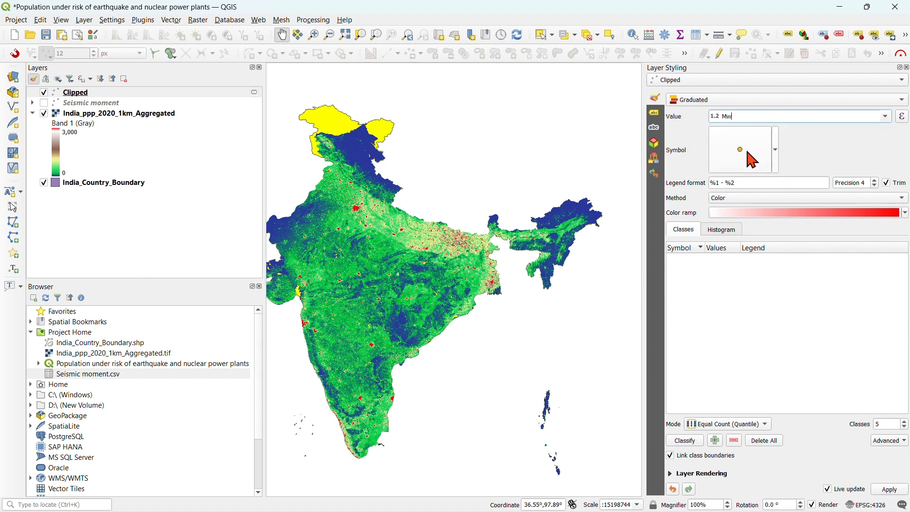
- Change the fill color of the Clipped layer's simple marker to red
left_click(753, 160)
left_click(814, 124)
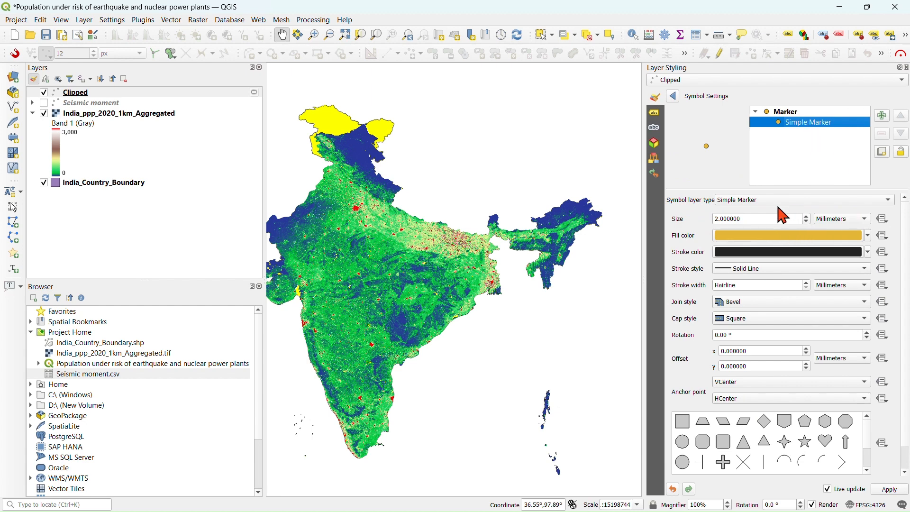
left_click(867, 235)
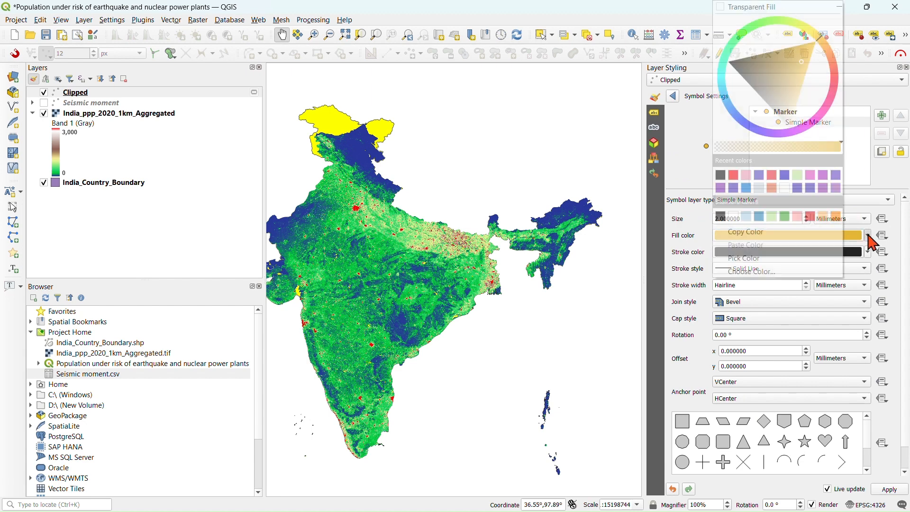
left_click(734, 176)
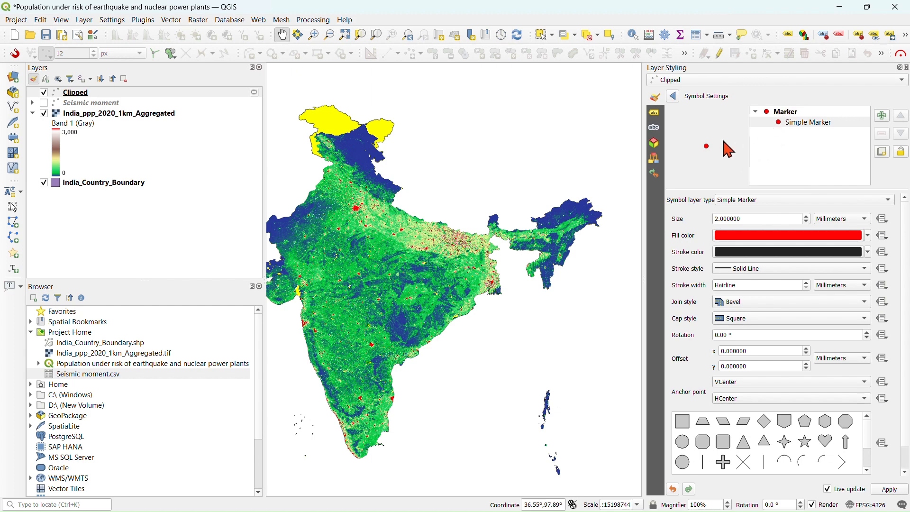
left_click(678, 97)
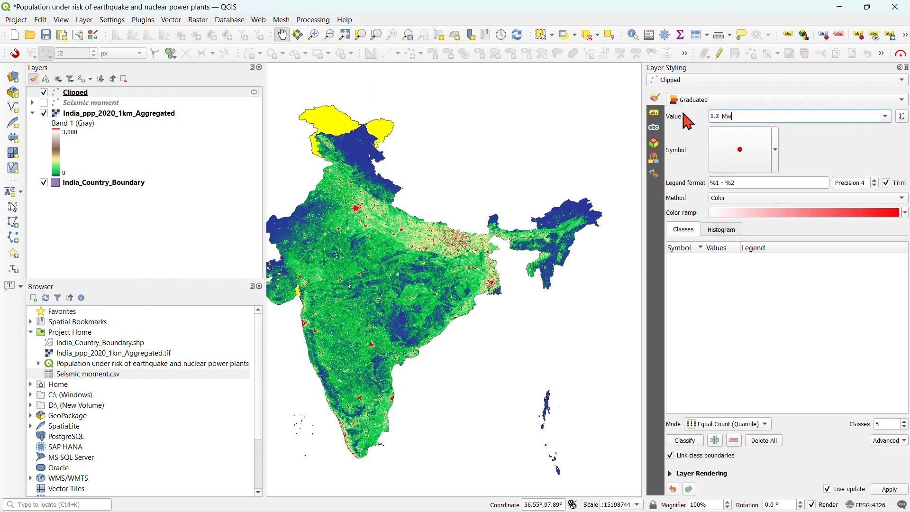
- Grade the Clipped points by size instead of color and classify them
left_click(885, 201)
left_click(764, 211)
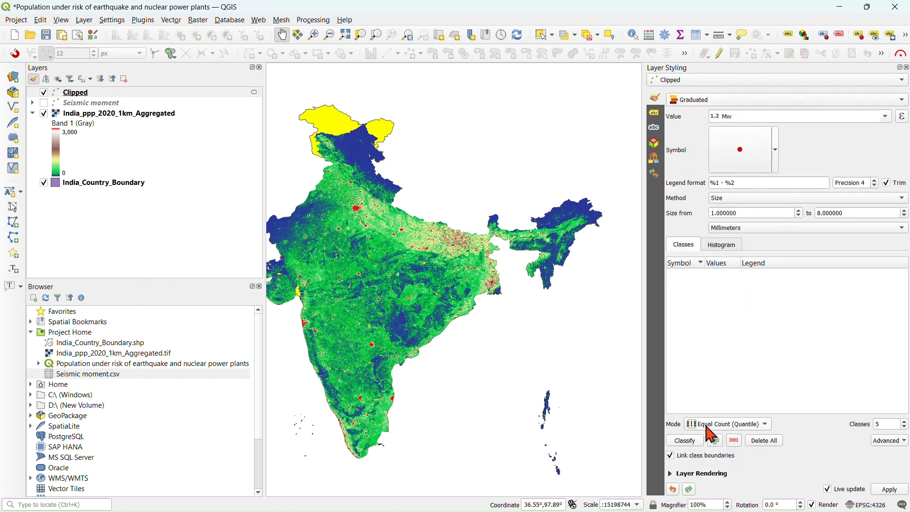
left_click(694, 444)
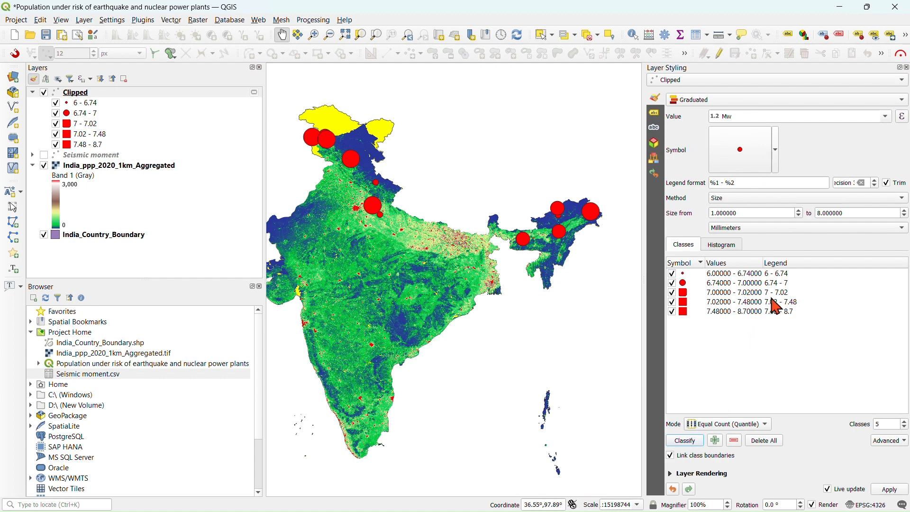
- Classify the Clipped layer by Equal Interval into 4 classes and close the layer styling settings
left_click(747, 425)
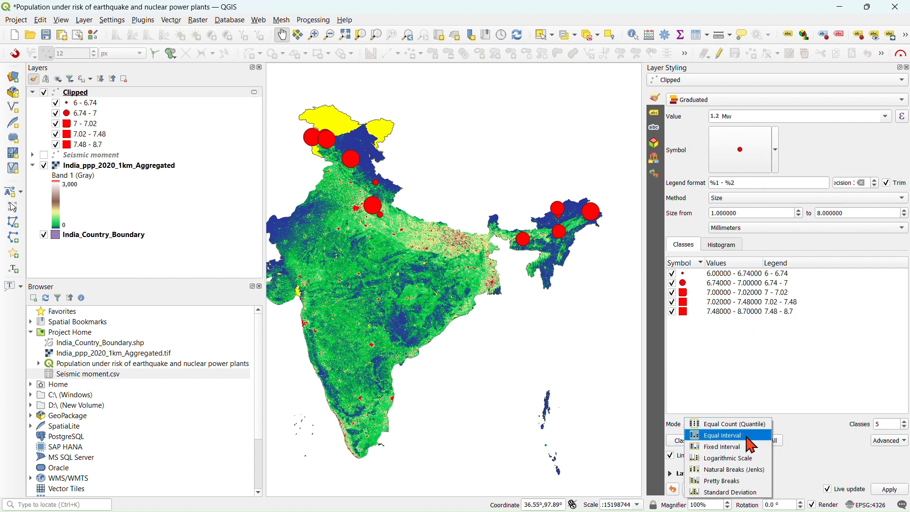
left_click(747, 440)
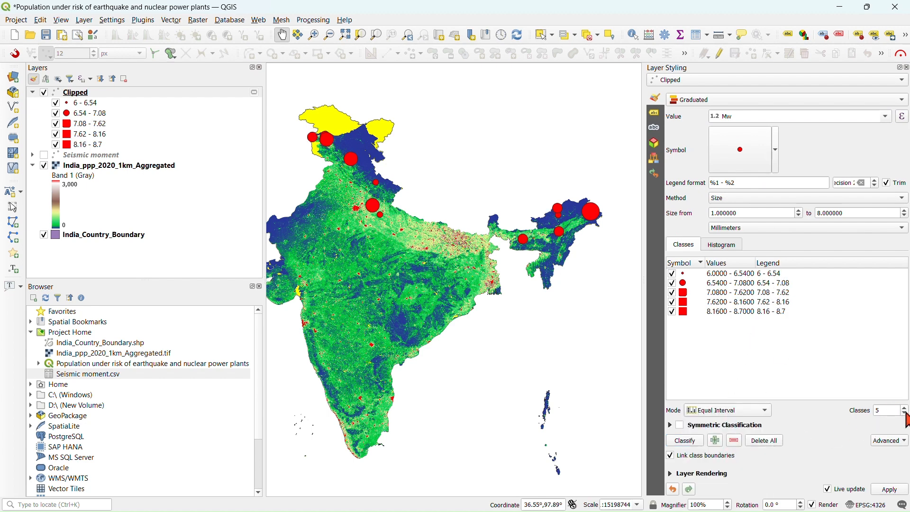
left_click(905, 414)
left_click(905, 413)
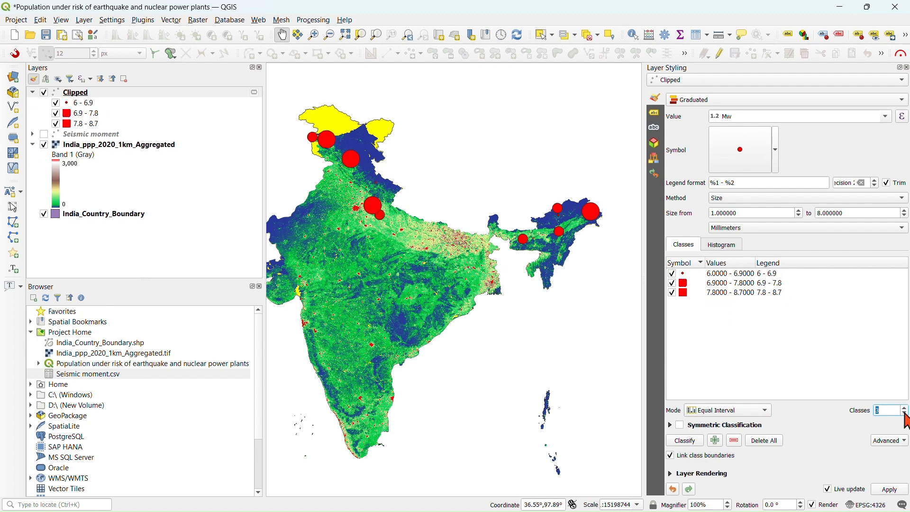
left_click(905, 407)
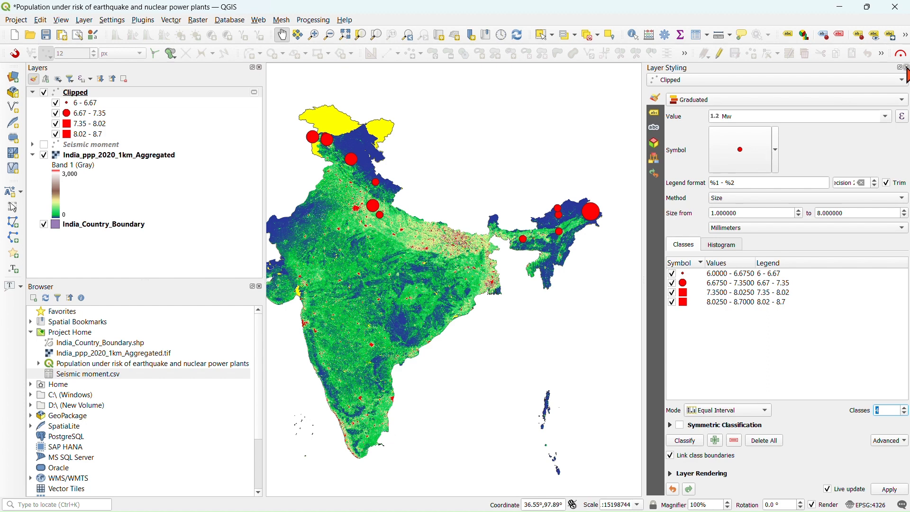
left_click(906, 68)
left_click(657, 245)
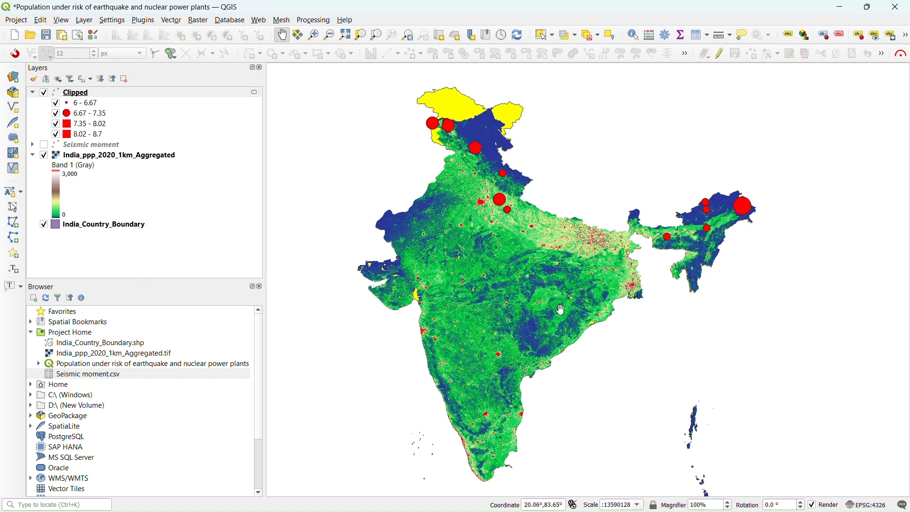
- Zoom the map to the extent of the Clipped layer
left_click(109, 93)
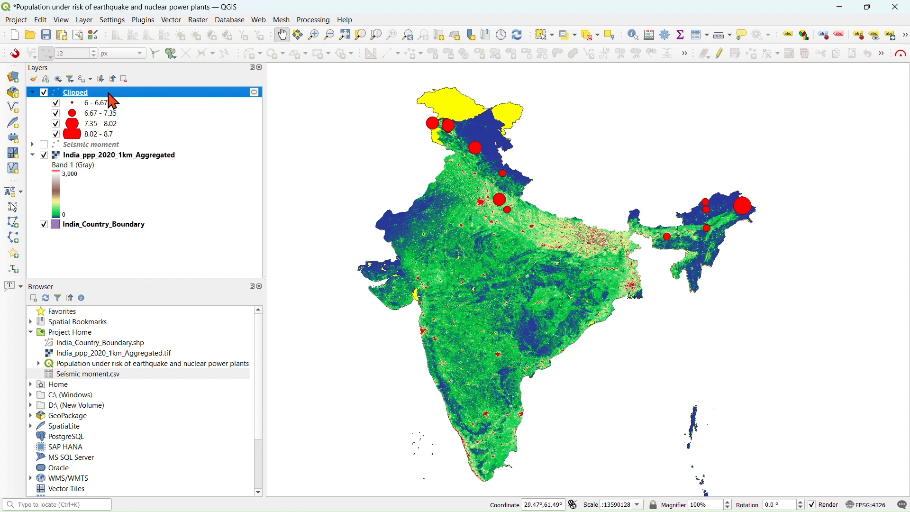
right_click(109, 94)
left_click(110, 96)
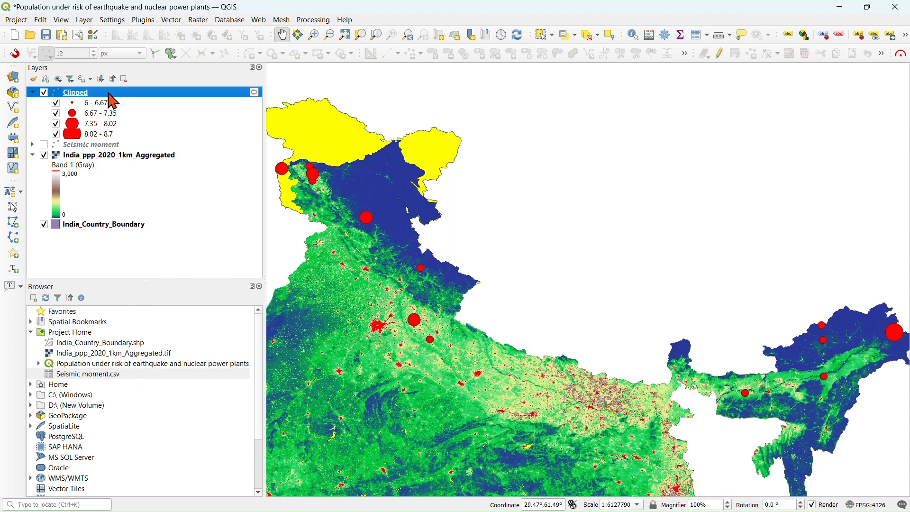
- Filter the Clipped layer with the query "Mw" >= 7
right_click(109, 94)
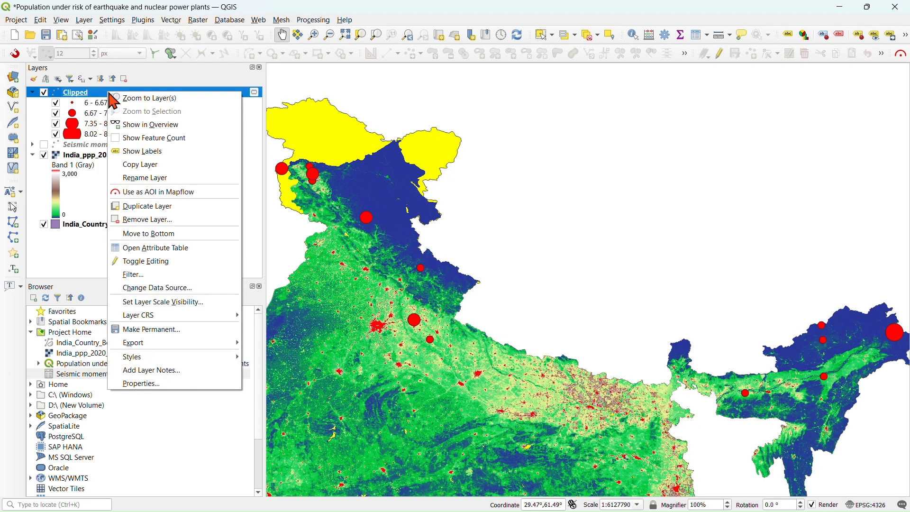
left_click(148, 284)
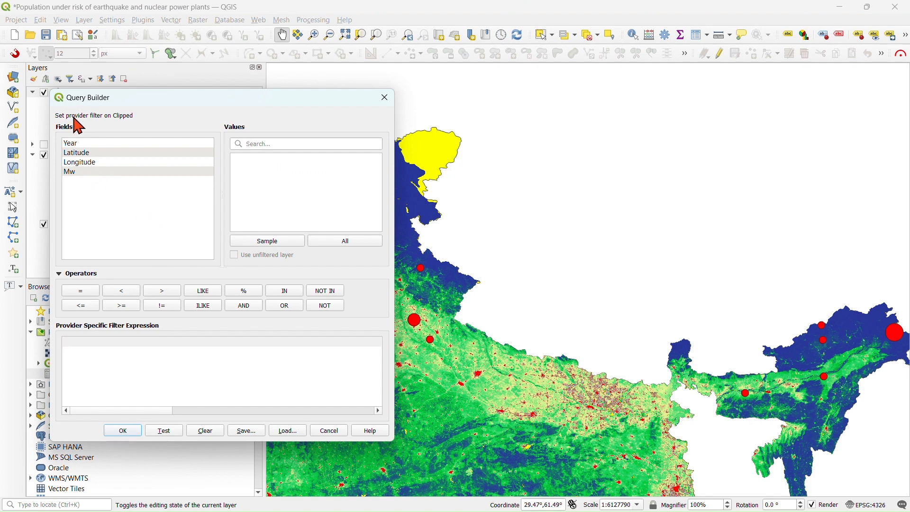
left_click(86, 172)
double_click(86, 173)
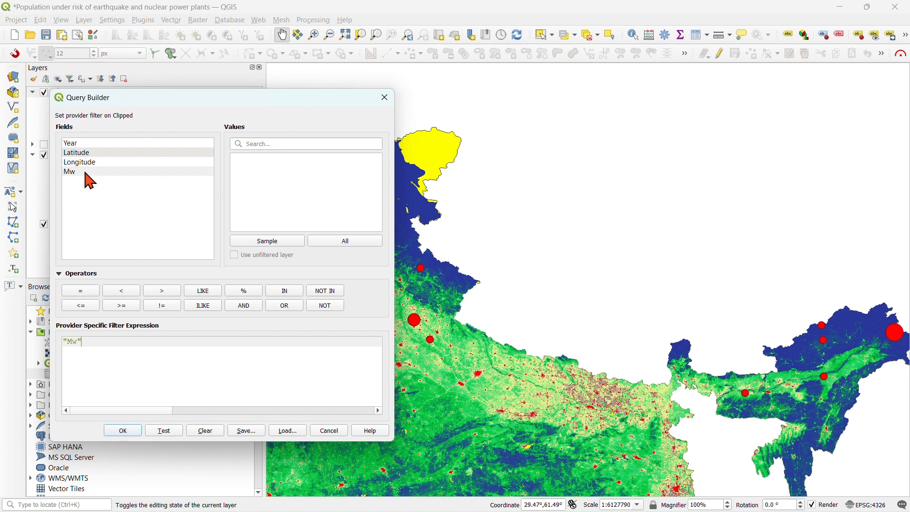
left_click(124, 306)
left_click(339, 247)
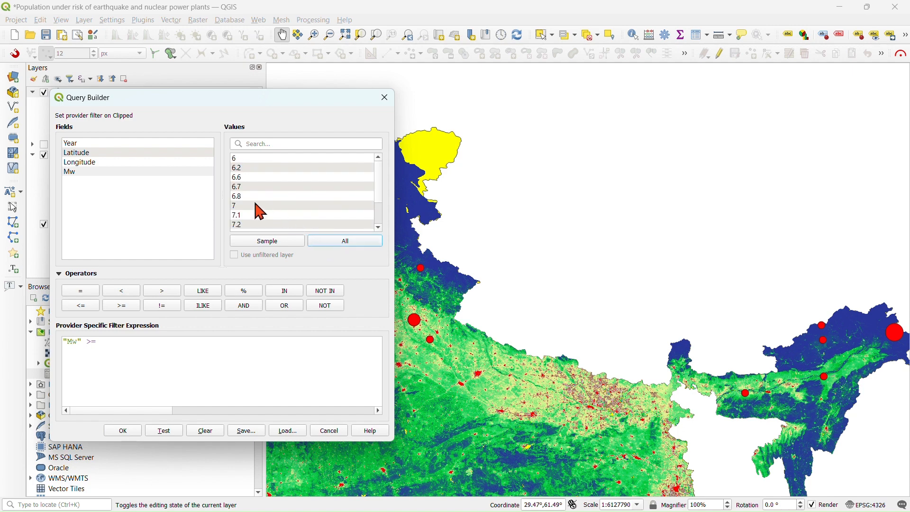
left_click(254, 205)
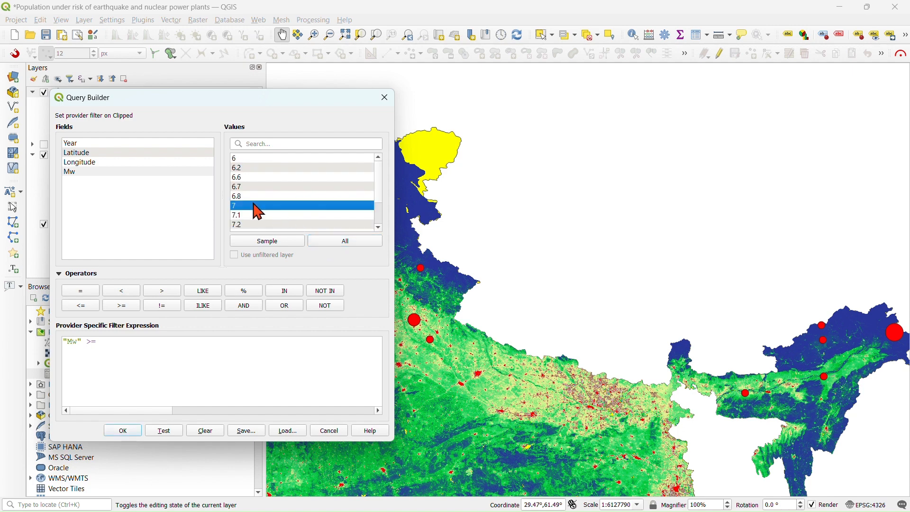
double_click(258, 207)
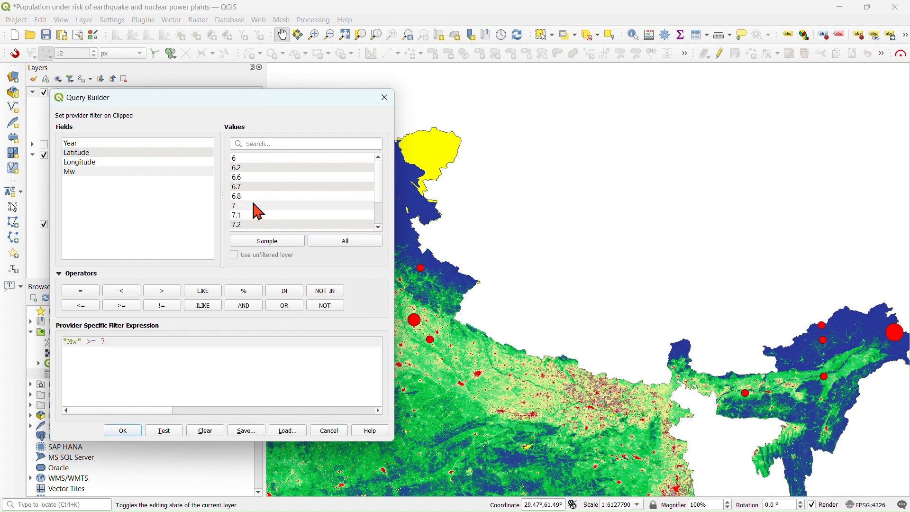
left_click(128, 432)
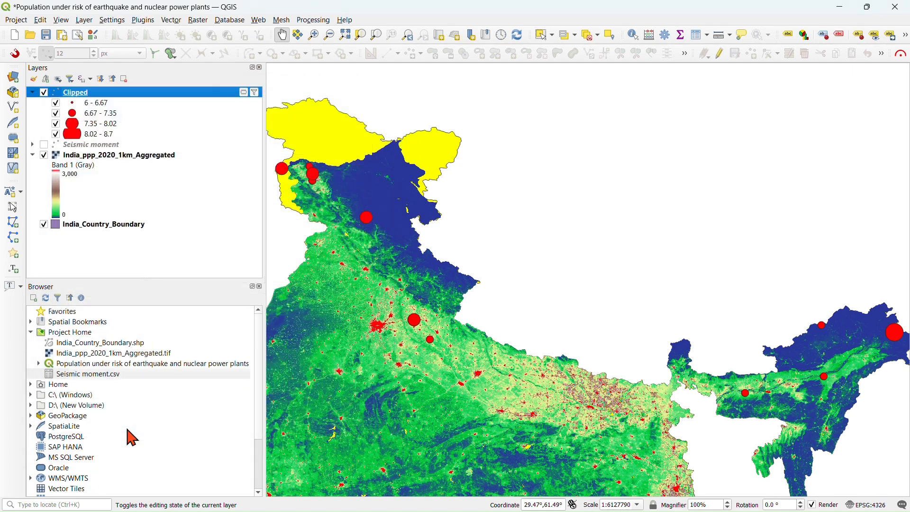
- Hide the India_ppp_2020_1km_Aggregated raster to leave the filtered earthquake points over the country boundary
left_click_drag(448, 383, 475, 312)
scroll(475, 313, "down", 2)
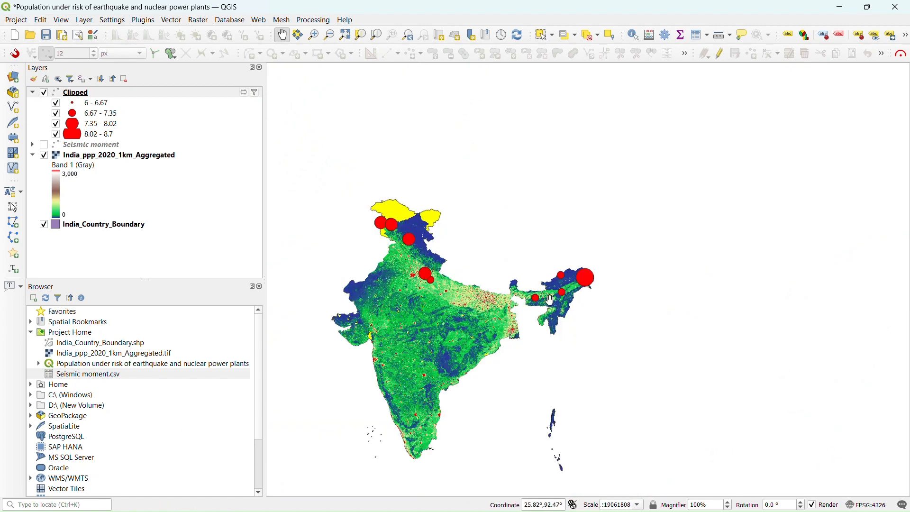
left_click_drag(495, 303, 505, 316)
scroll(406, 251, "up", 2)
left_click_drag(445, 274, 390, 232)
left_click_drag(493, 313, 482, 286)
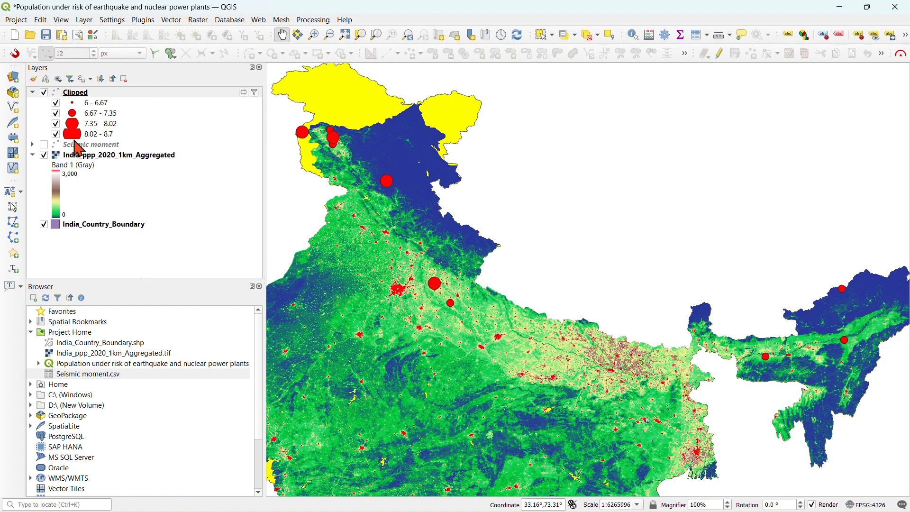
left_click(44, 156)
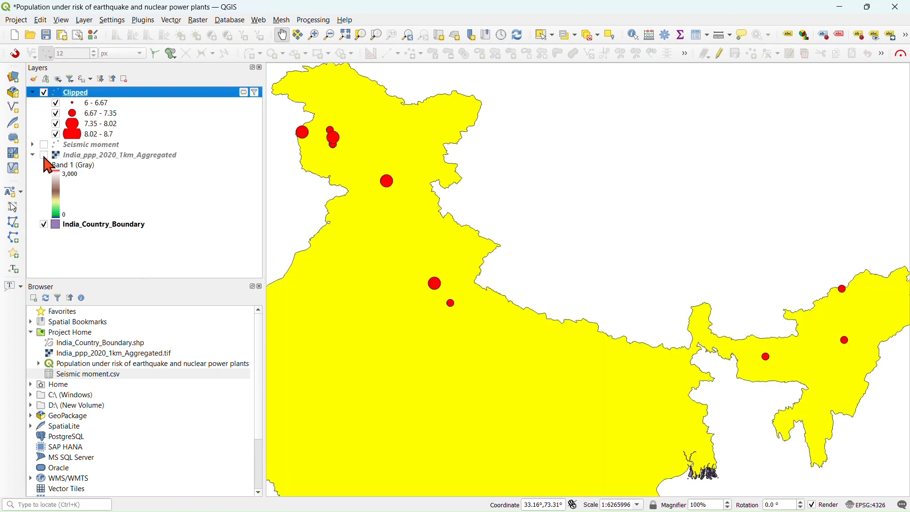
- Examine how the filtered earthquake points are distributed over the country boundary, especially the cluster in northwestern India
left_click_drag(510, 362, 595, 373)
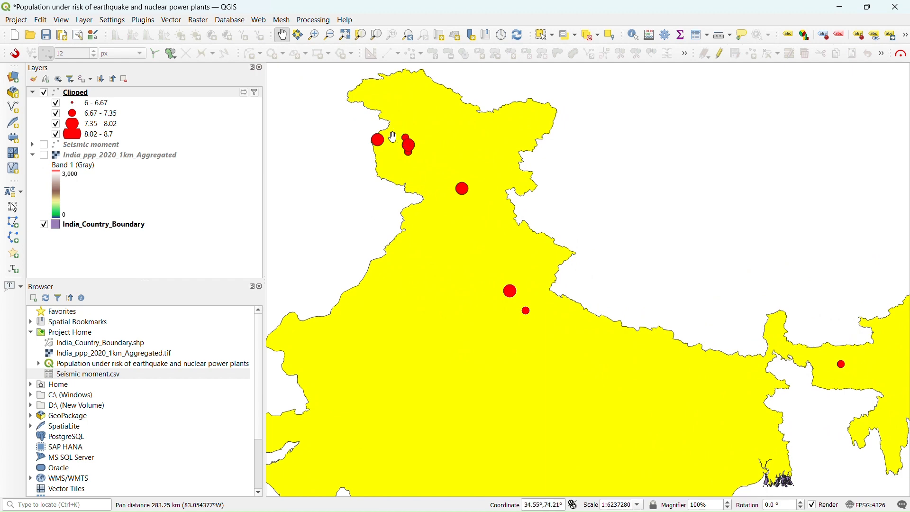
scroll(393, 137, "up", 2)
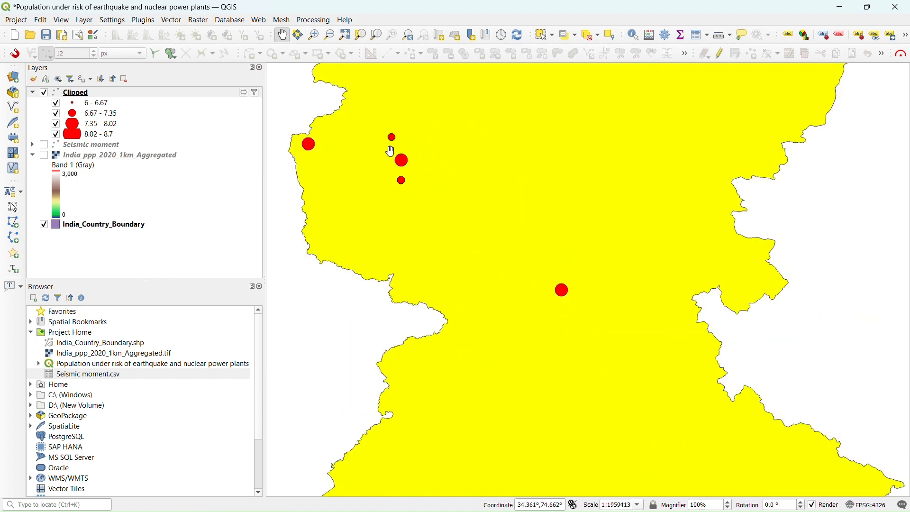
scroll(379, 146, "down", 2)
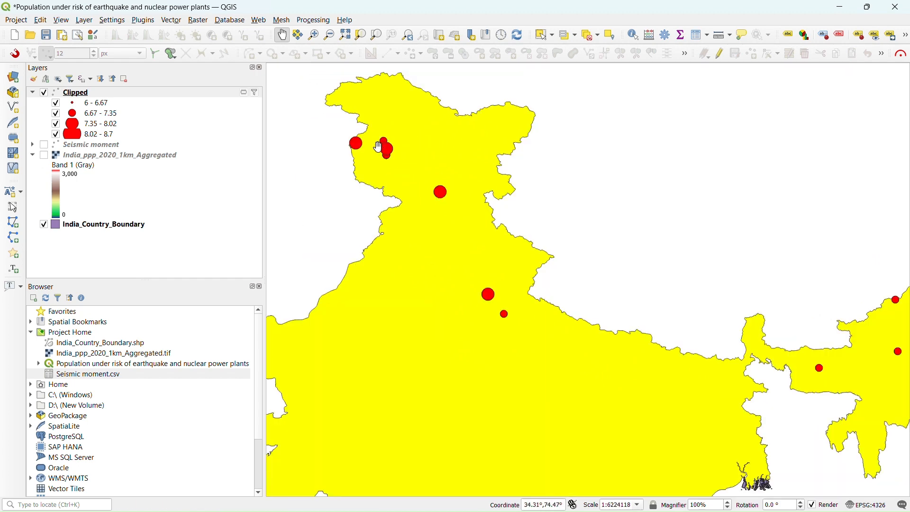
left_click_drag(558, 352, 526, 321)
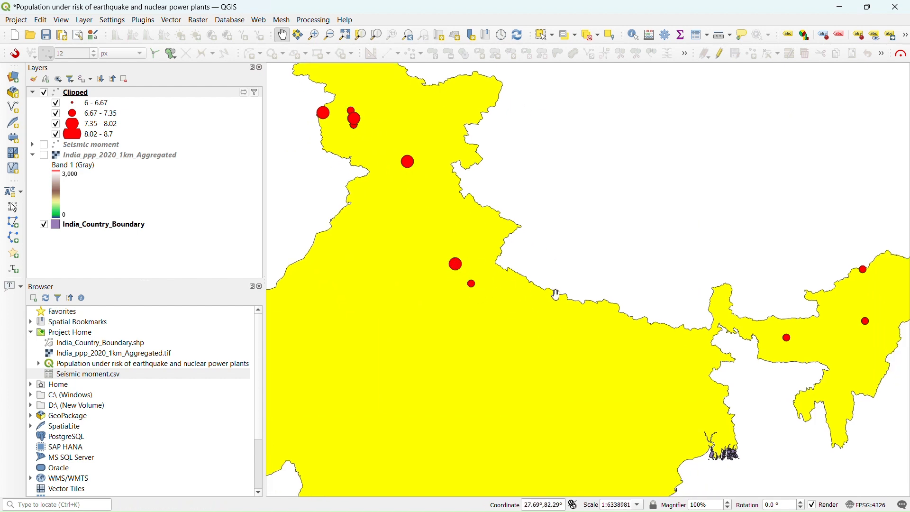
left_click_drag(557, 294, 559, 298)
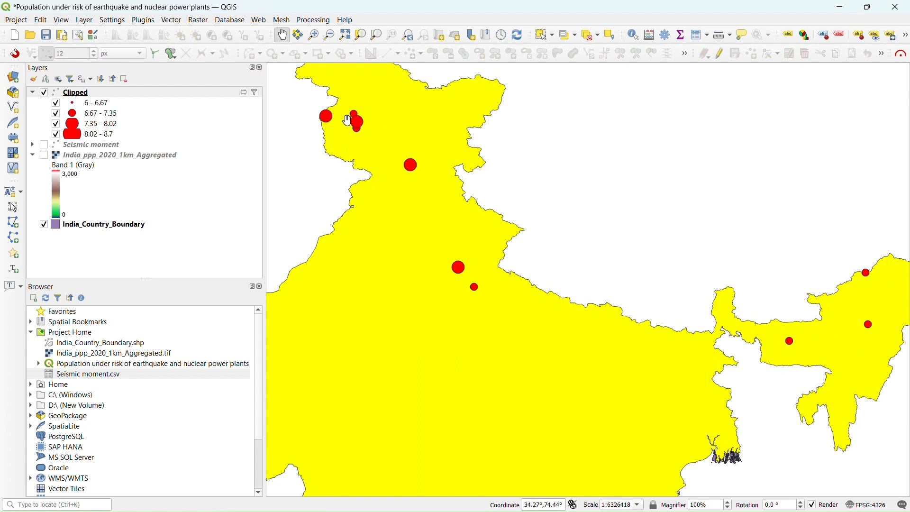
left_click_drag(395, 142, 351, 140)
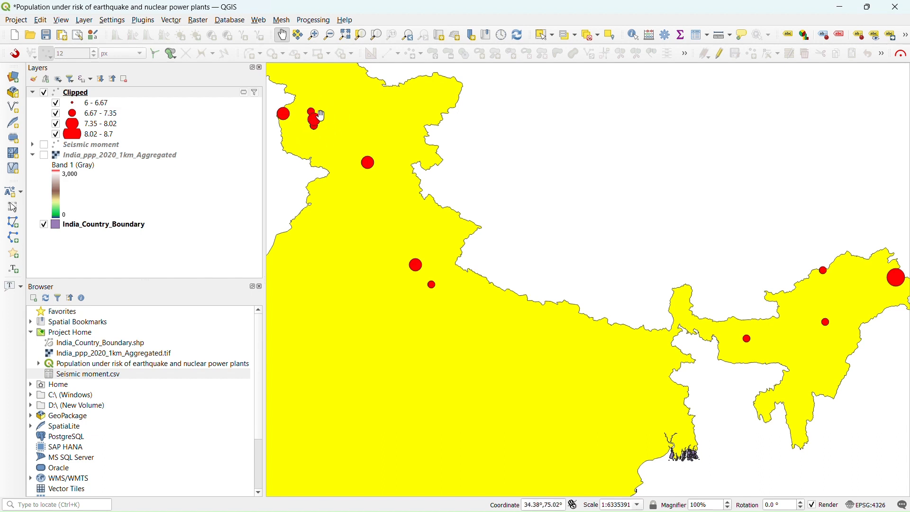
left_click_drag(318, 119, 327, 126)
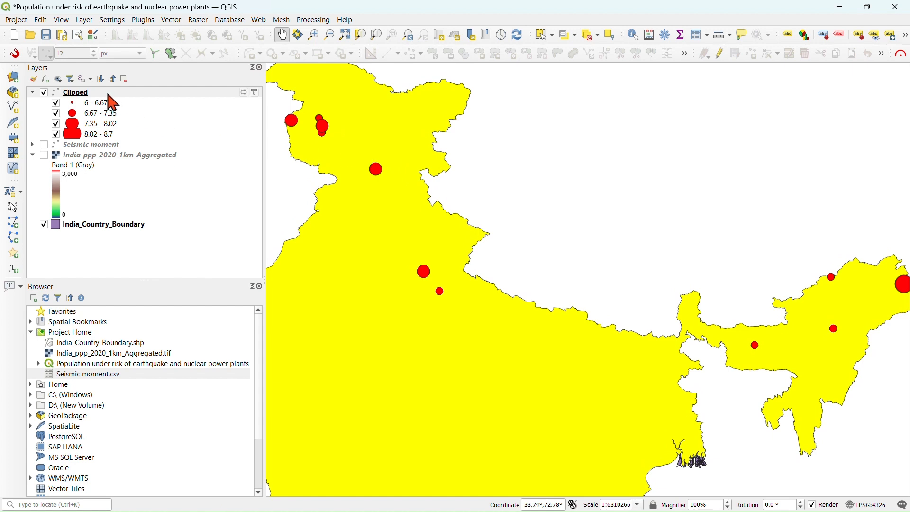
- Change the Clipped layer's symbology from Graduated to Heatmap
left_click(34, 80)
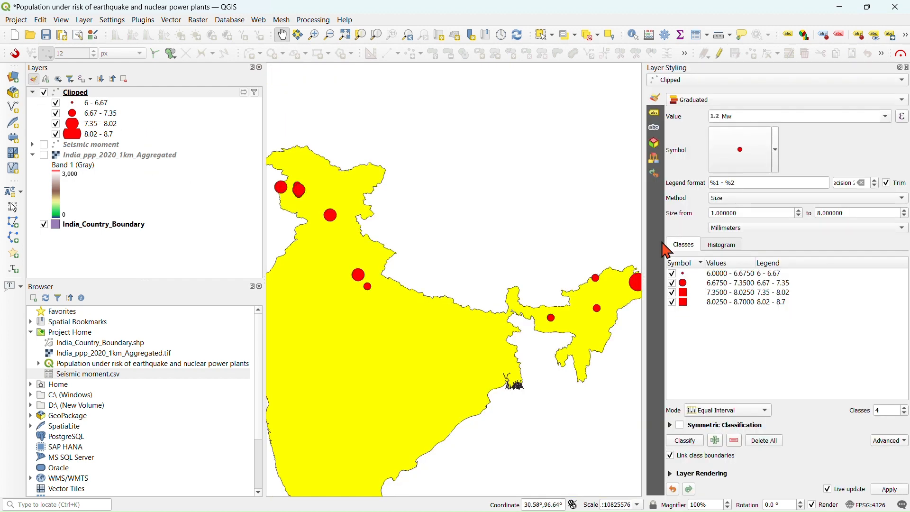
left_click(722, 101)
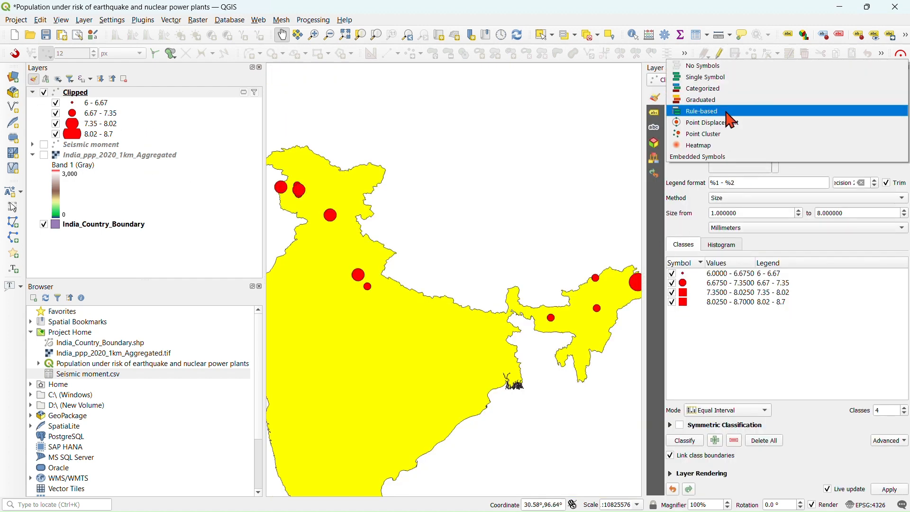
left_click(718, 145)
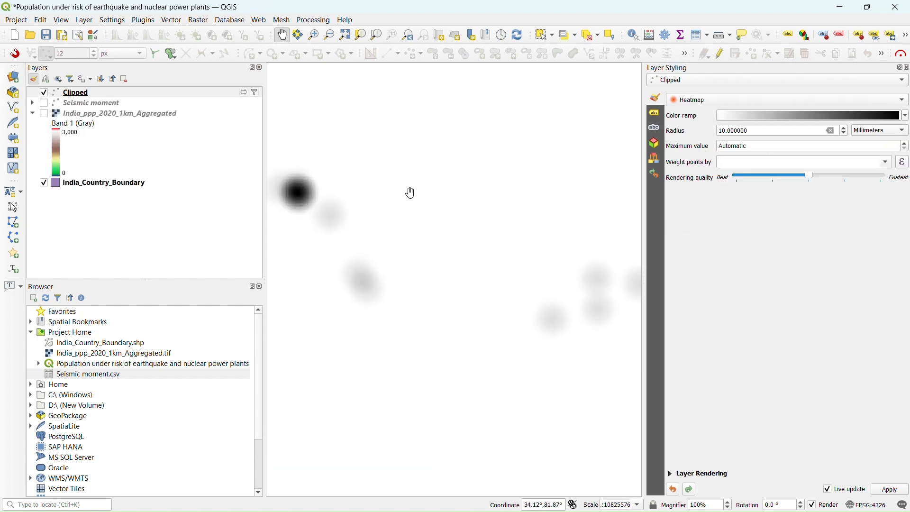
- Show the Seismic moment layer and place it above Clipped to compare its labelled points with the heatmap
left_click(43, 103)
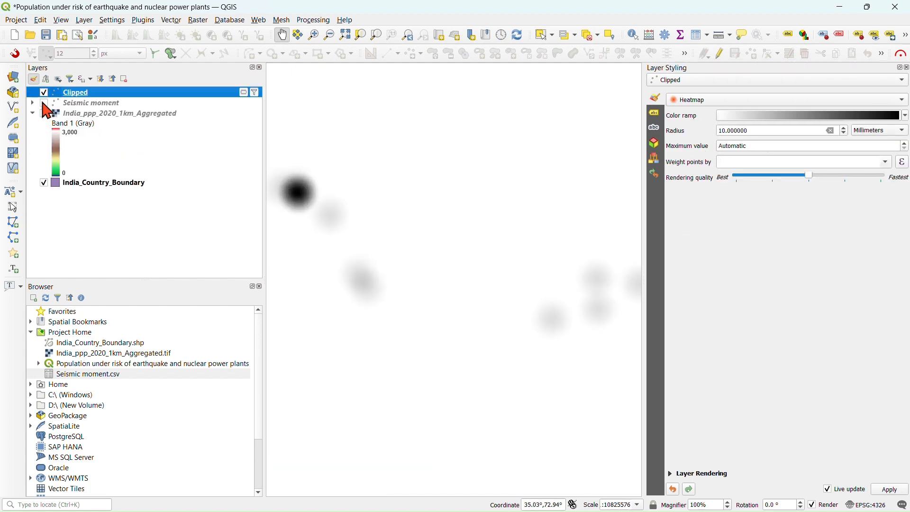
left_click(43, 103)
left_click(43, 103)
left_click(43, 103)
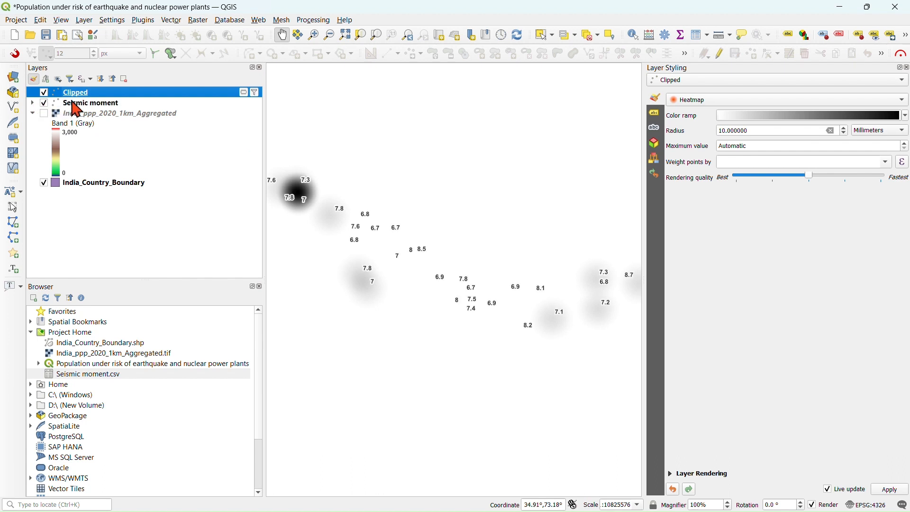
left_click_drag(75, 104, 80, 95)
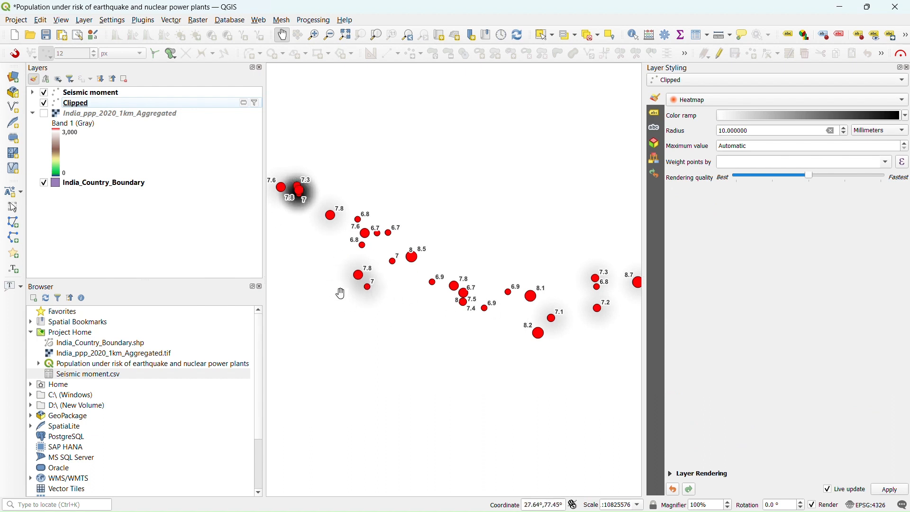
left_click_drag(302, 185, 347, 199)
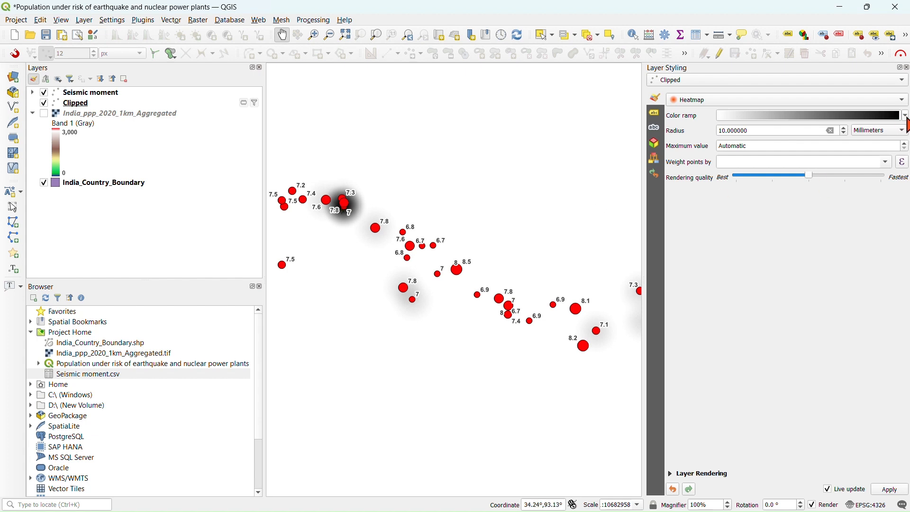
- Give the Clipped heatmap a transparent-to-green color ramp and hide the point layers to reveal the population raster
left_click(907, 117)
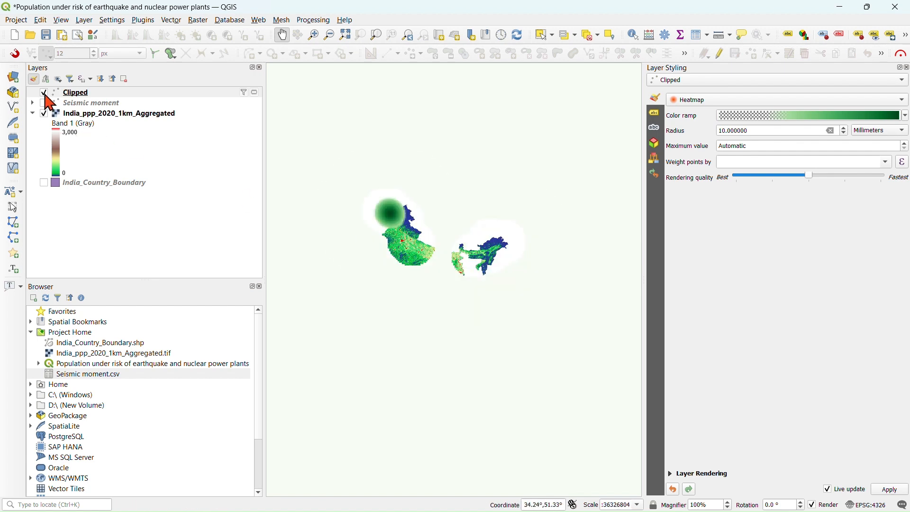
left_click(44, 103)
scroll(434, 297, "up", 2)
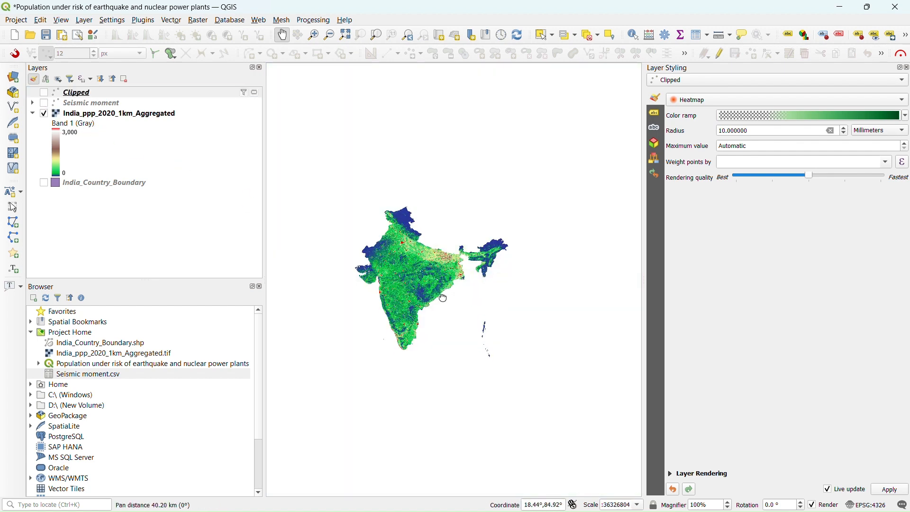
- Switch the Clipped layer back to Graduated symbology with three size classes and show the India_Country_Boundary layer
left_click(787, 99)
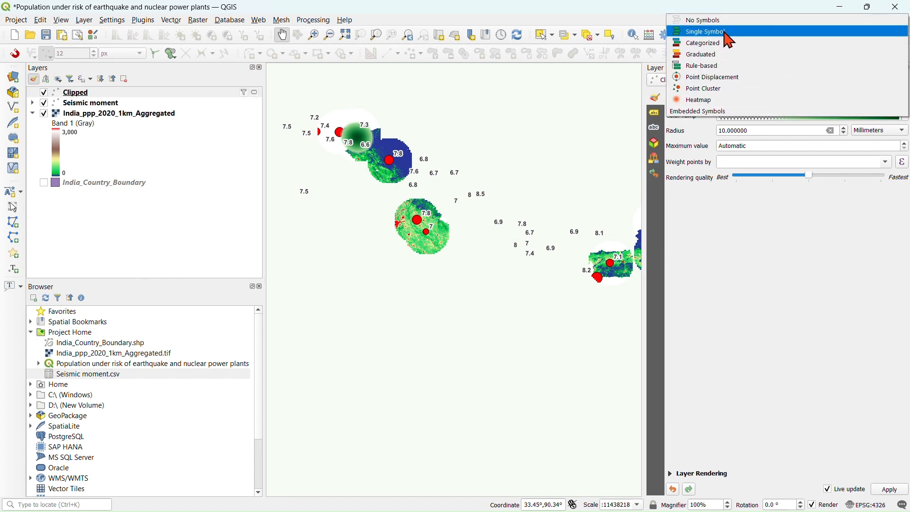
left_click(718, 54)
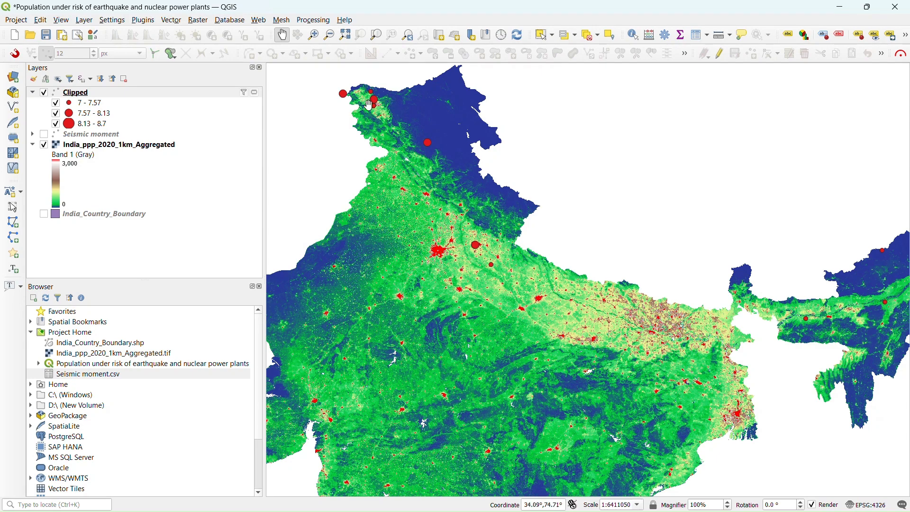
left_click_drag(402, 189, 390, 189)
left_click_drag(568, 370, 594, 375)
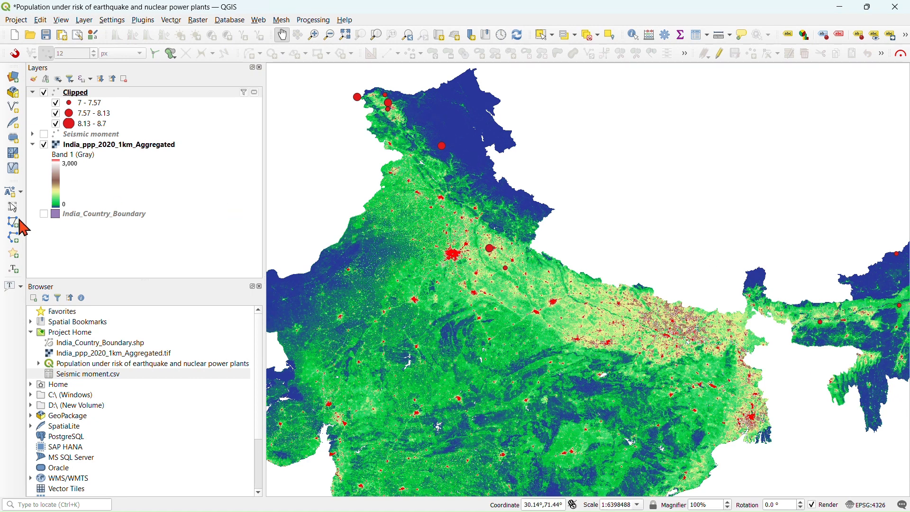
left_click(44, 215)
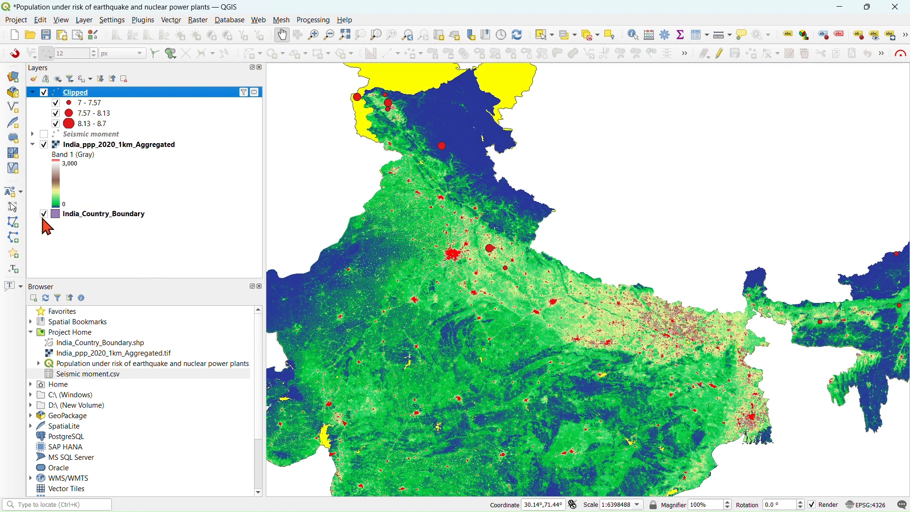
- Open the Clipped layer's attribute table and sort its records by Latitude and by Longitude
right_click(105, 96)
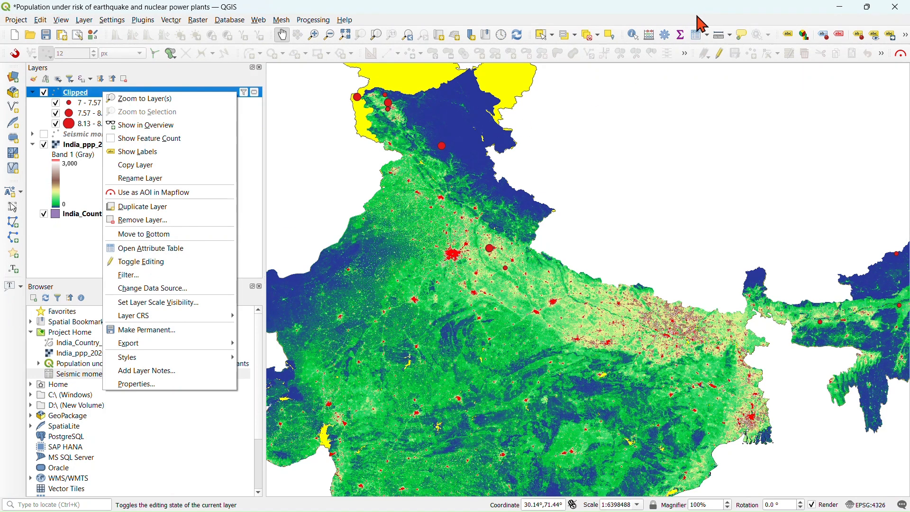
left_click(701, 37)
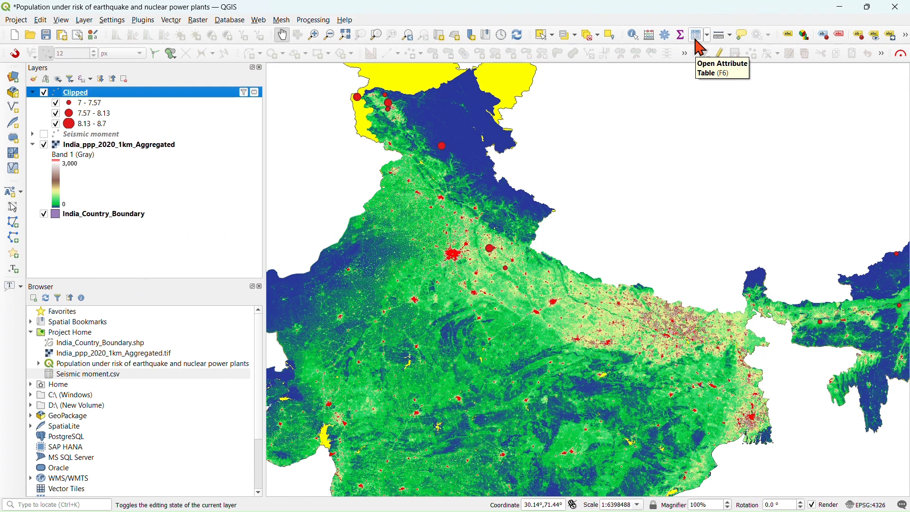
left_click(699, 38)
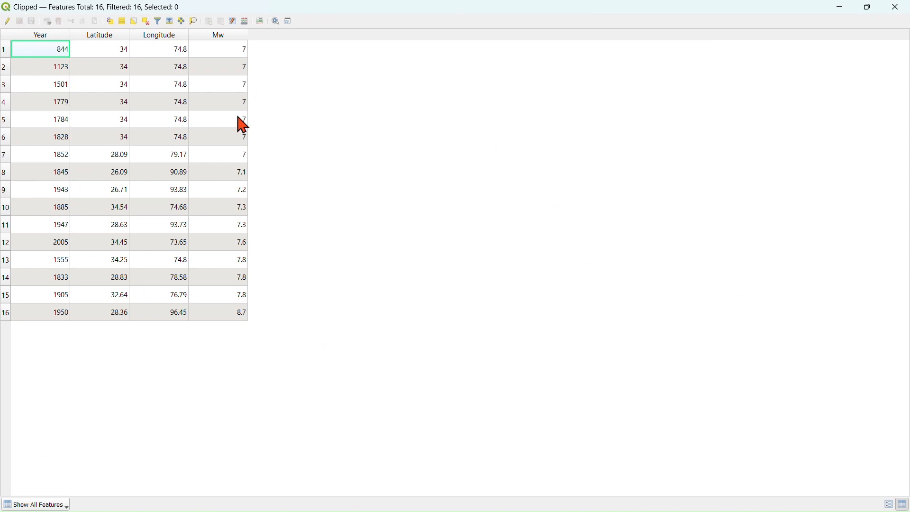
left_click(126, 36)
left_click(172, 37)
left_click(101, 39)
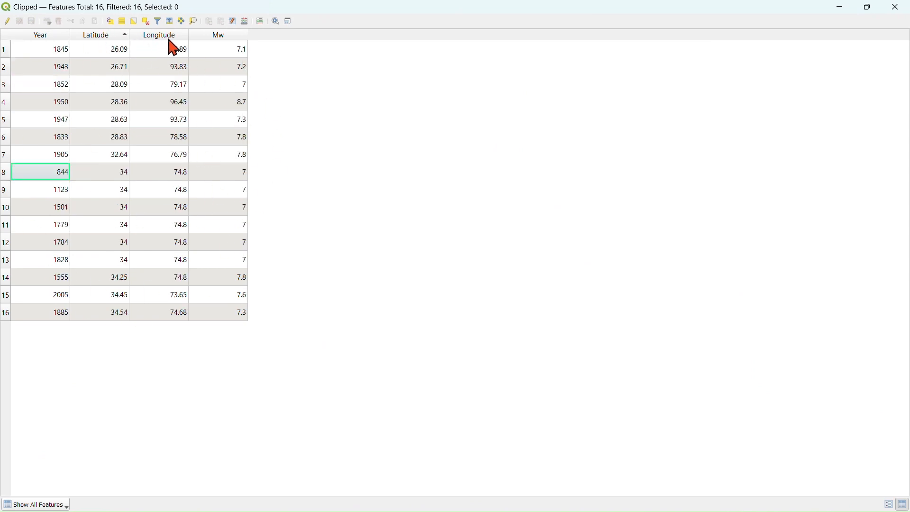
left_click(169, 39)
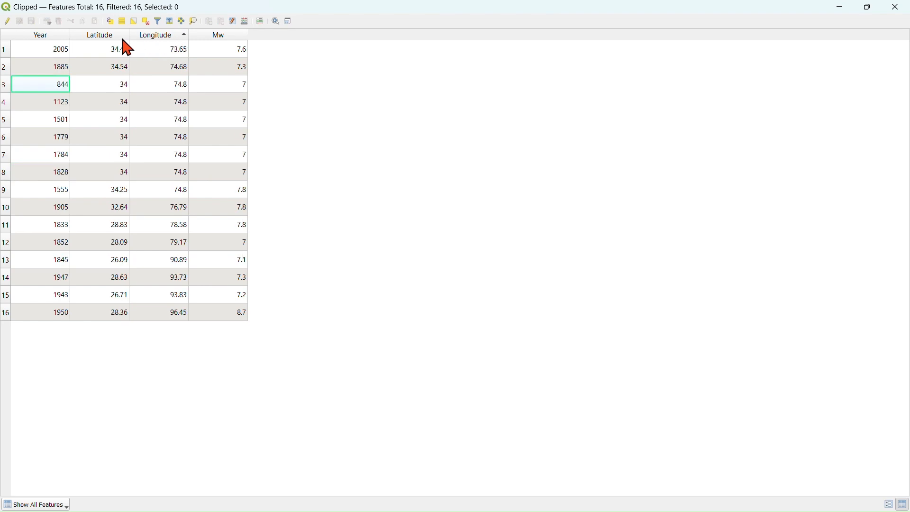
- Open the India_Country_Boundary attribute table and examine its Area values, keeping the Clipped table open in a separate window
left_click(868, 6)
left_click_drag(260, 49, 751, 41)
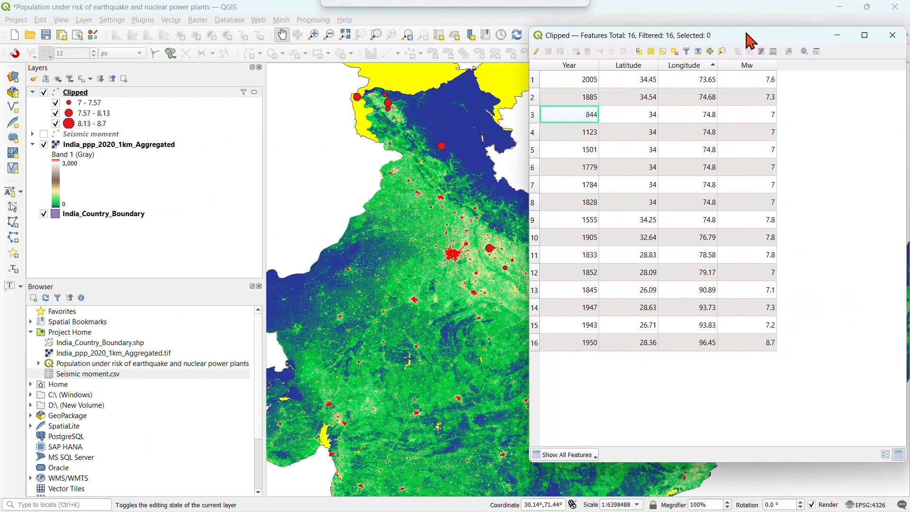
left_click(91, 216)
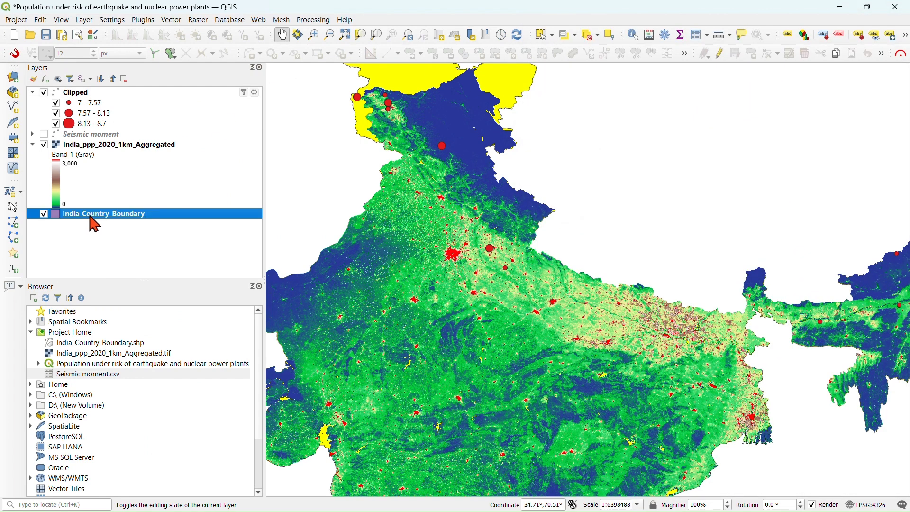
left_click(694, 34)
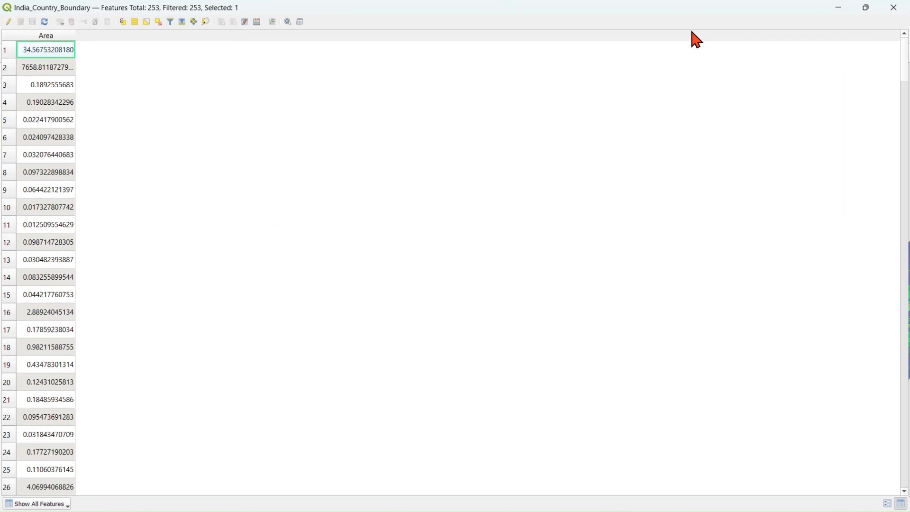
scroll(56, 64, "down", 20)
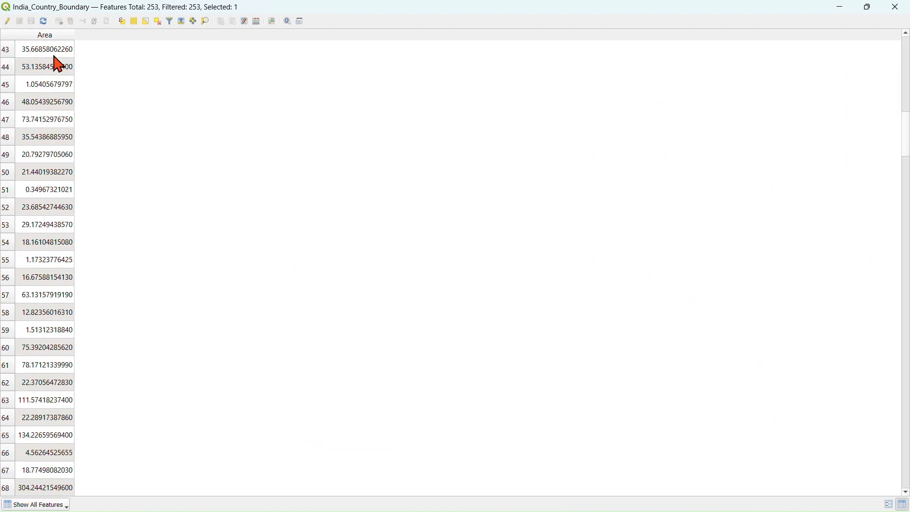
scroll(56, 64, "down", 9)
scroll(55, 61, "up", 8)
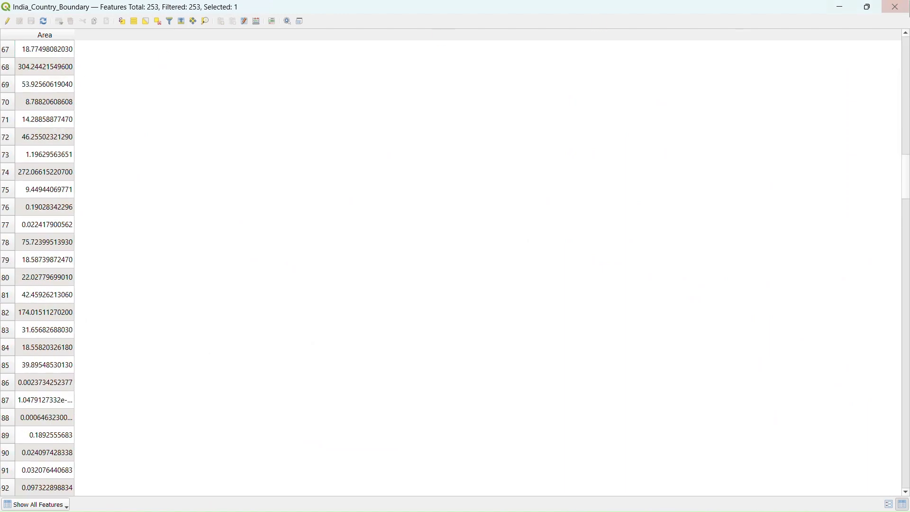
left_click(870, 7)
left_click_drag(275, 47, 246, 22)
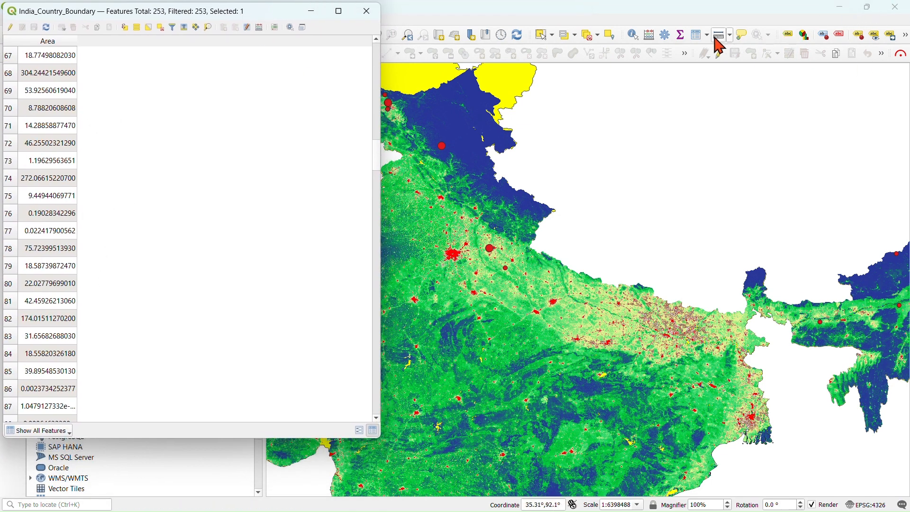
- Compare the Clipped and India_Country_Boundary attribute tables side by side, close both and return to the map
left_click(840, 7)
left_click_drag(763, 41, 667, 68)
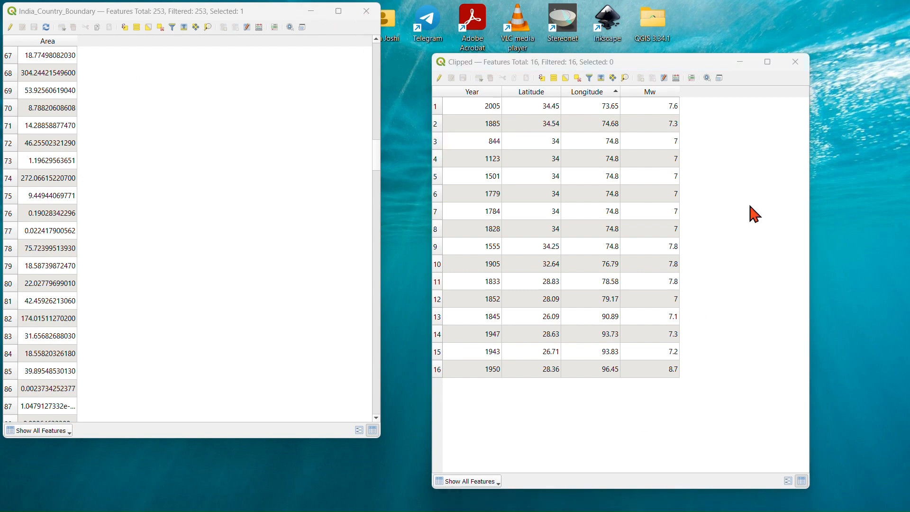
left_click(798, 63)
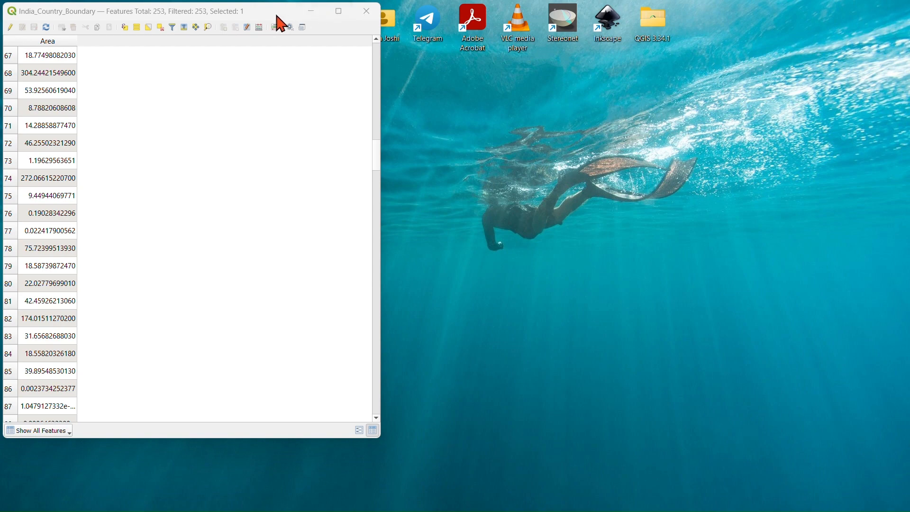
left_click_drag(275, 15, 272, 85)
left_click(363, 80)
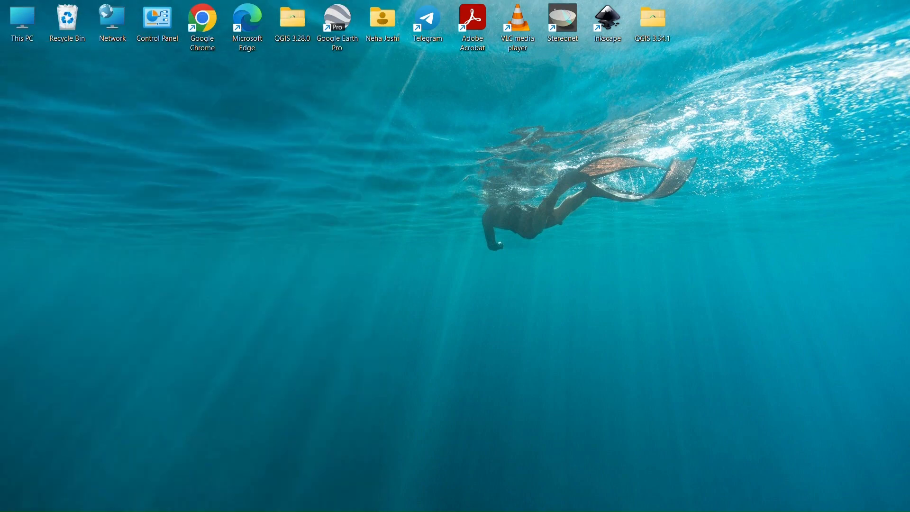
mouse_move(603, 496)
left_click(573, 498)
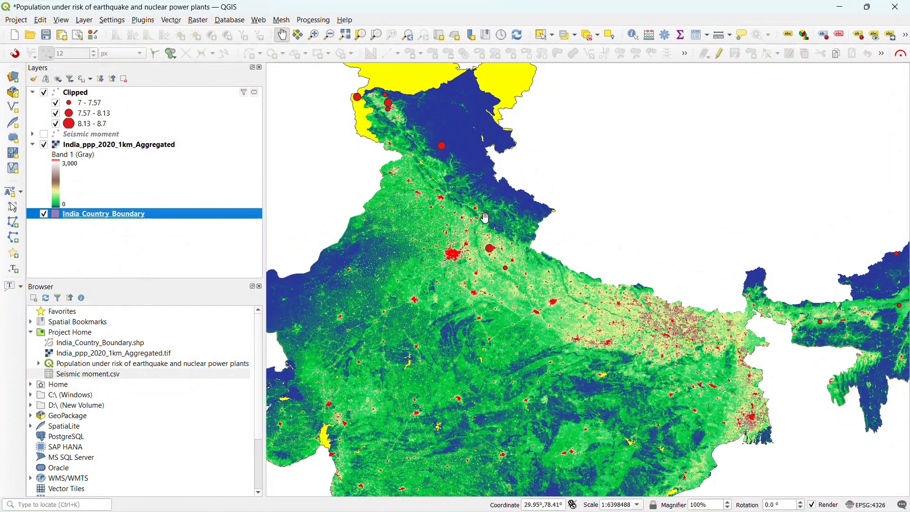
left_click_drag(484, 219, 477, 229)
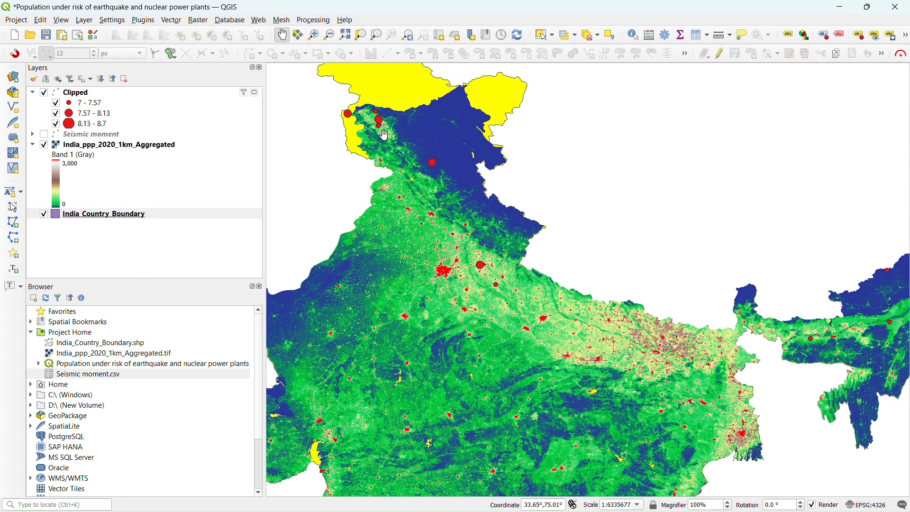
- Find and open the Join attributes by location algorithm and choose Clipped as the layer to join to
left_click(82, 504)
type("spatial")
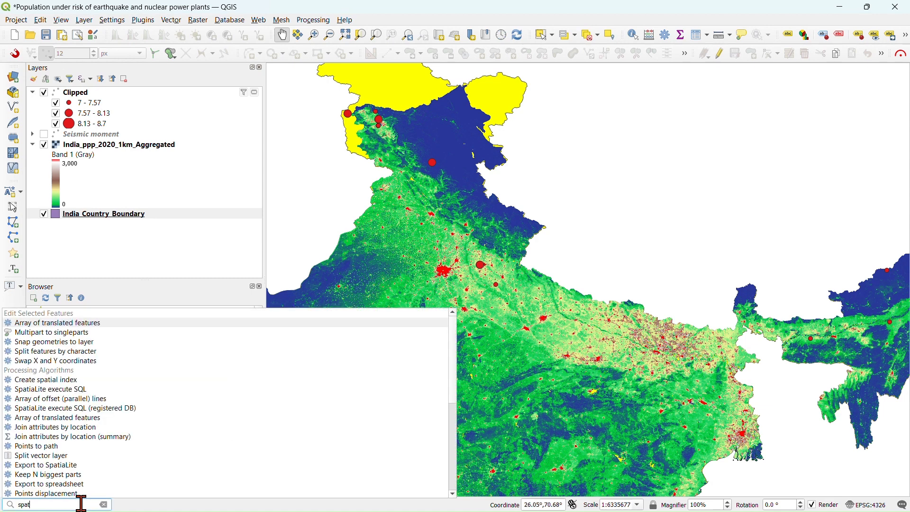
type("l")
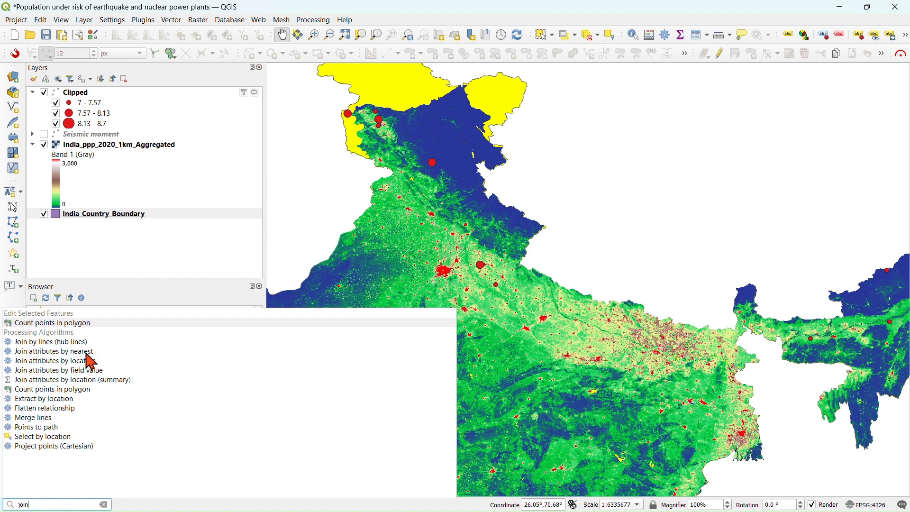
left_click(78, 362)
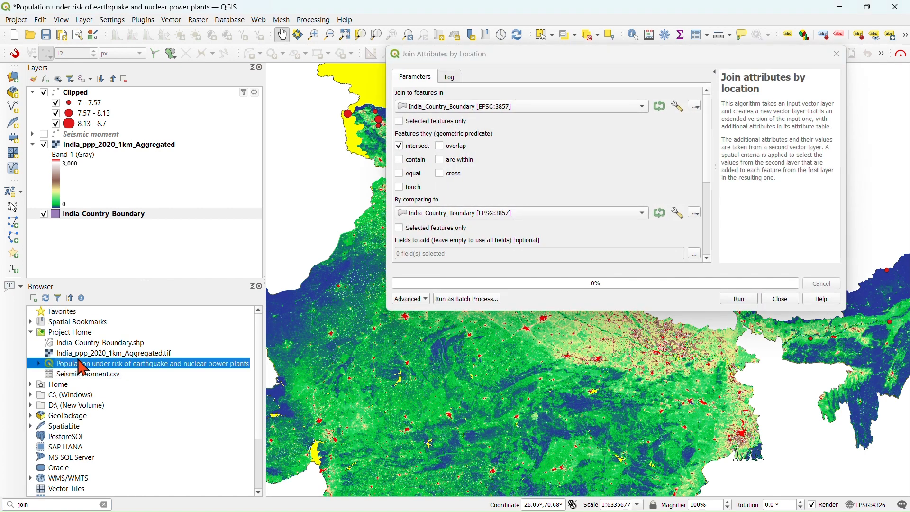
left_click(532, 116)
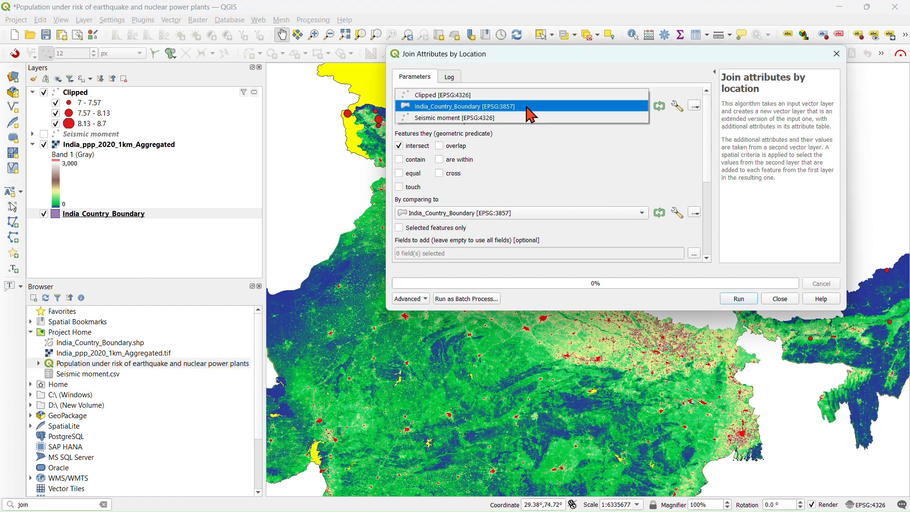
left_click(528, 108)
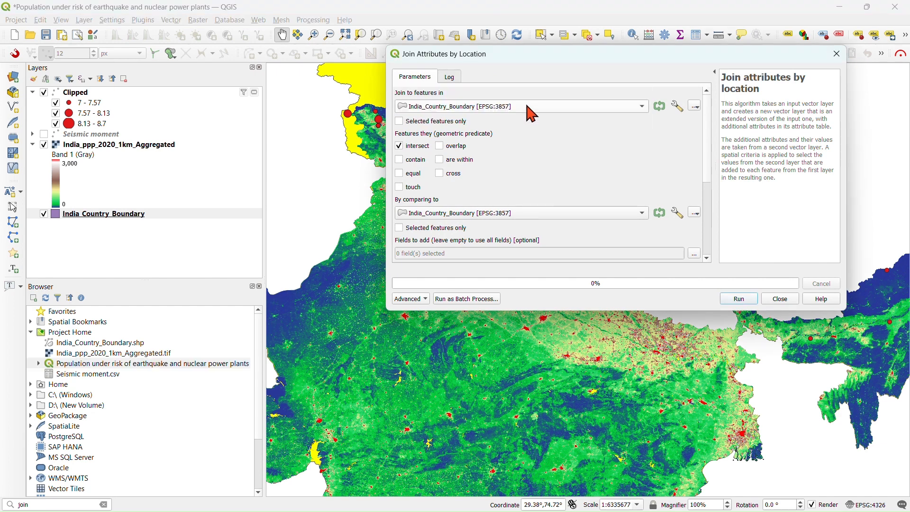
left_click(532, 113)
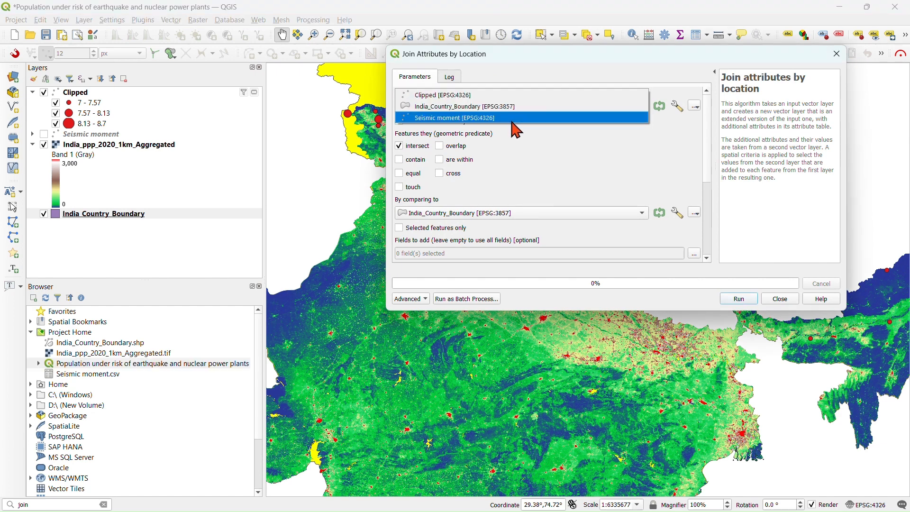
left_click(516, 96)
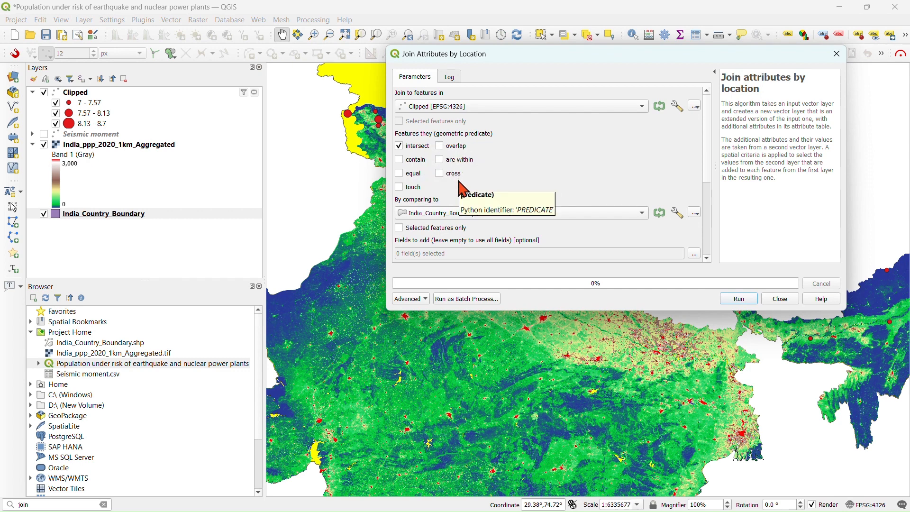
- Add the are within, contain and overlap predicates to intersect and compare against India_Country_Boundary
left_click(440, 160)
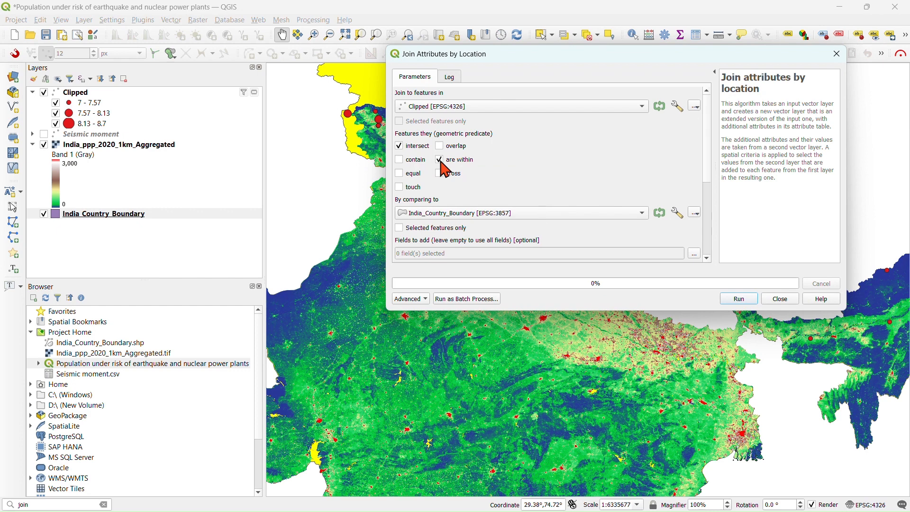
left_click(401, 161)
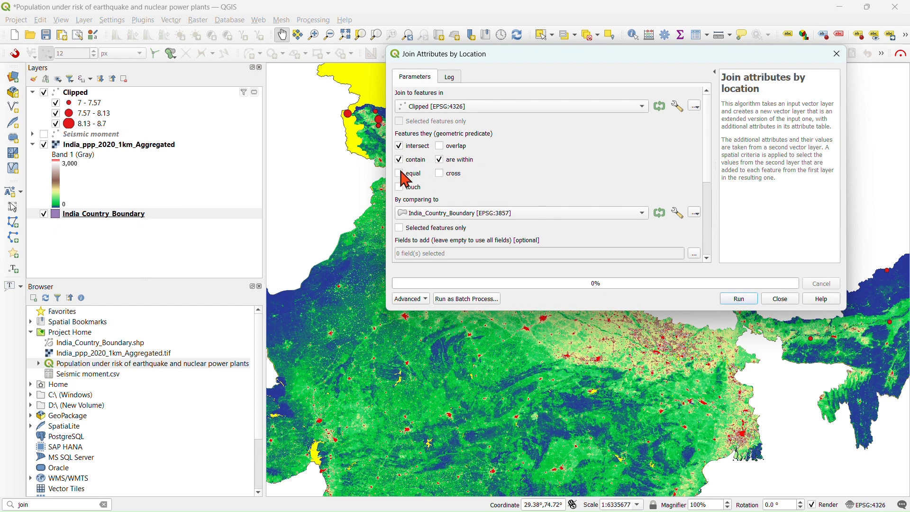
left_click(441, 147)
left_click(526, 214)
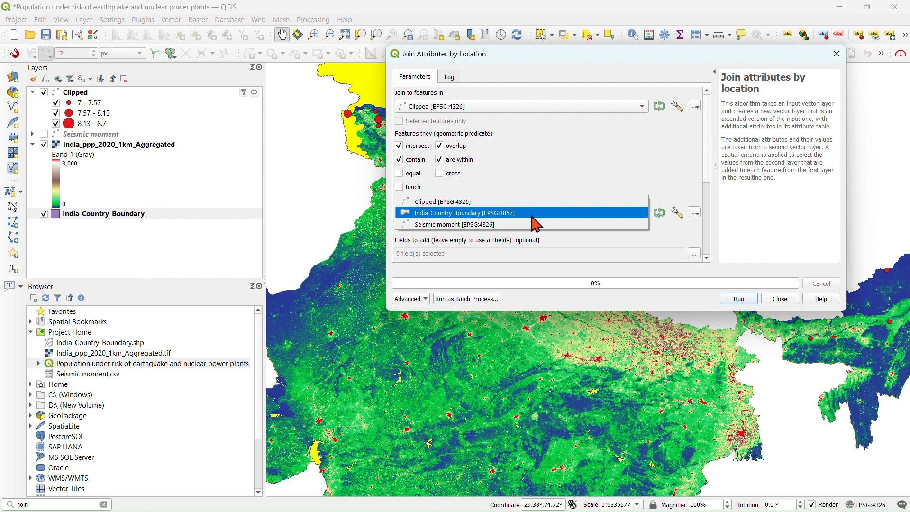
left_click(535, 213)
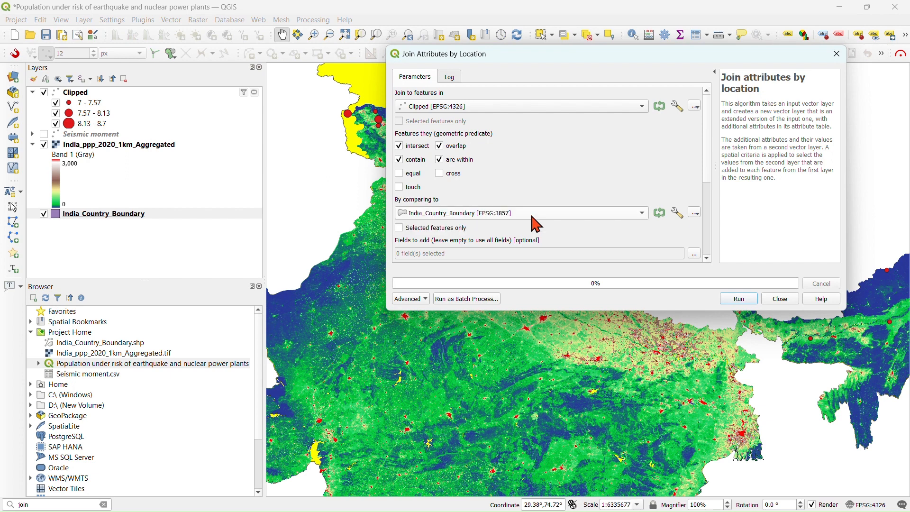
- Review the remaining join options, run the one-to-many spatial join to a temporary layer and close the dialog
scroll(537, 225, "down", 5)
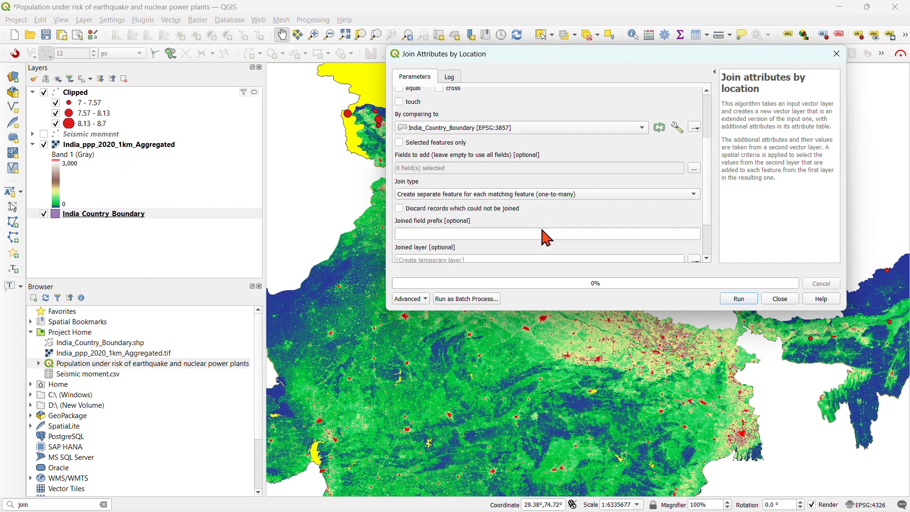
scroll(545, 237, "up", 1)
scroll(585, 220, "up", 3)
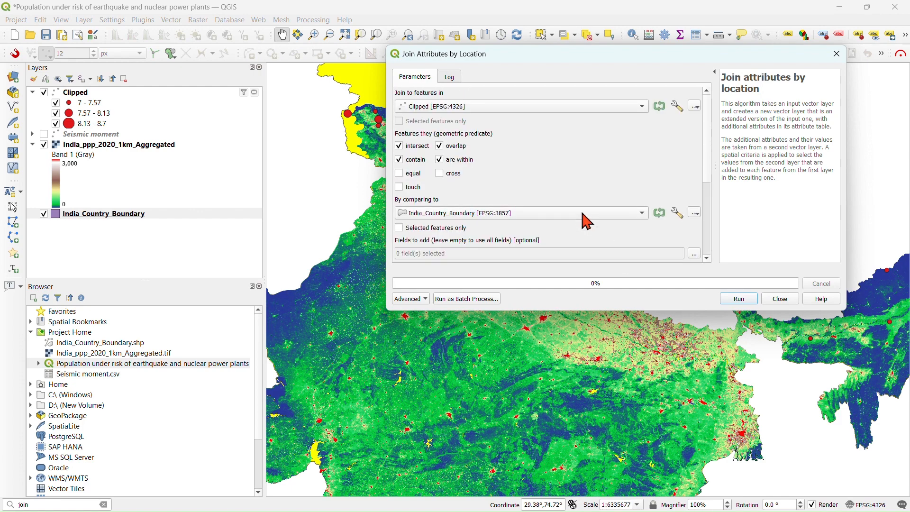
left_click(741, 300)
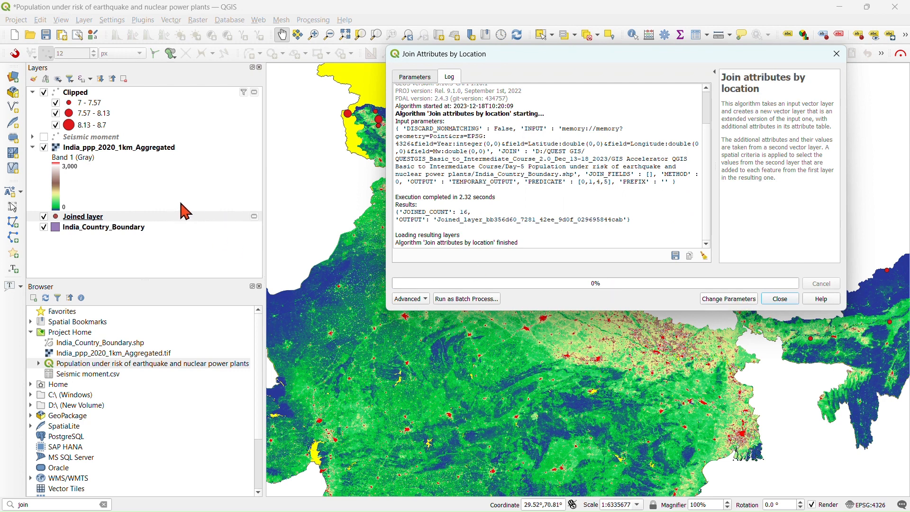
left_click(780, 299)
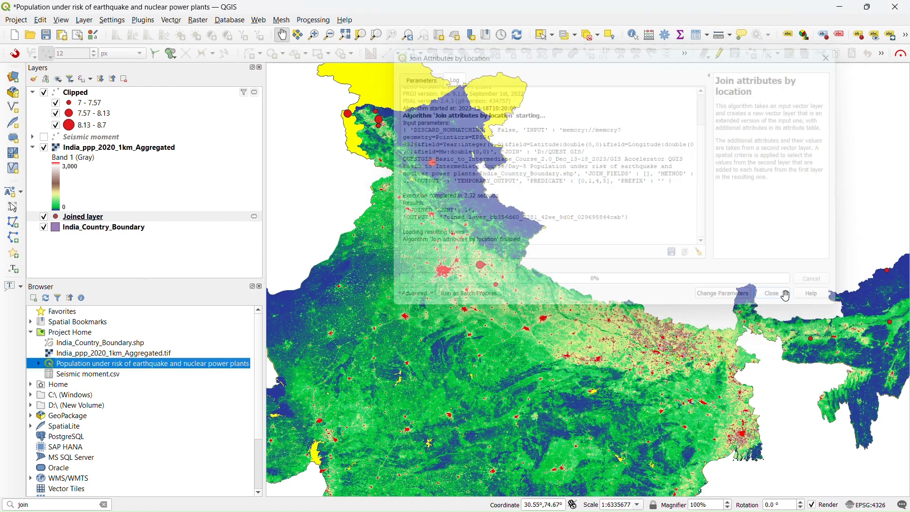
- Open the Joined layer's attribute table to check the Area field added to the earthquake records, and close it
left_click(114, 221)
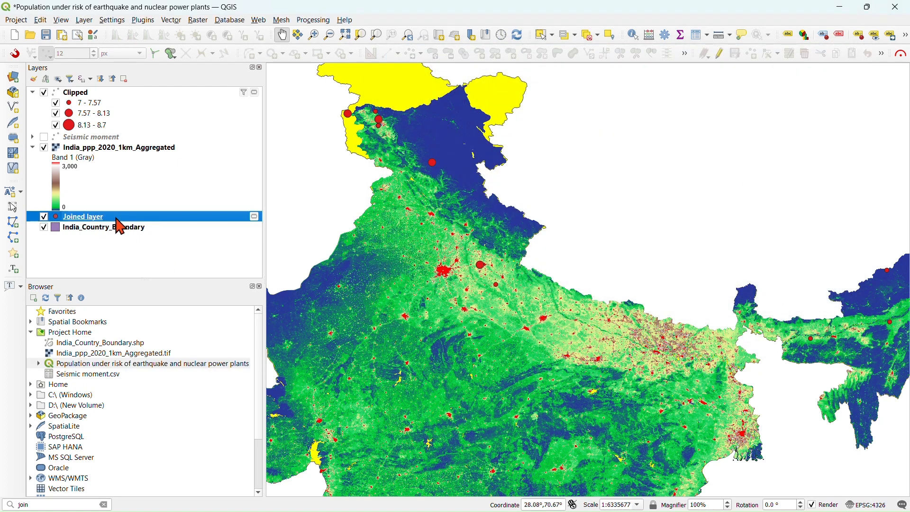
right_click(116, 220)
left_click(159, 171)
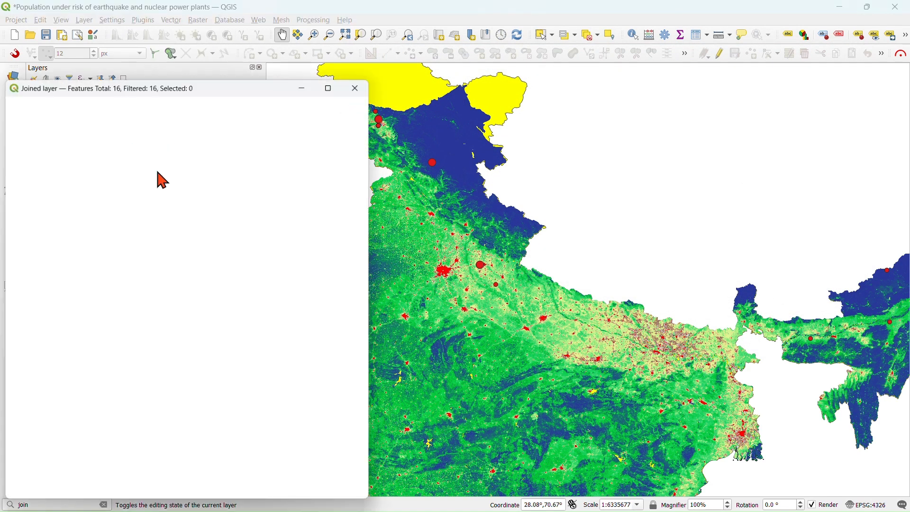
left_click_drag(250, 84, 736, 90)
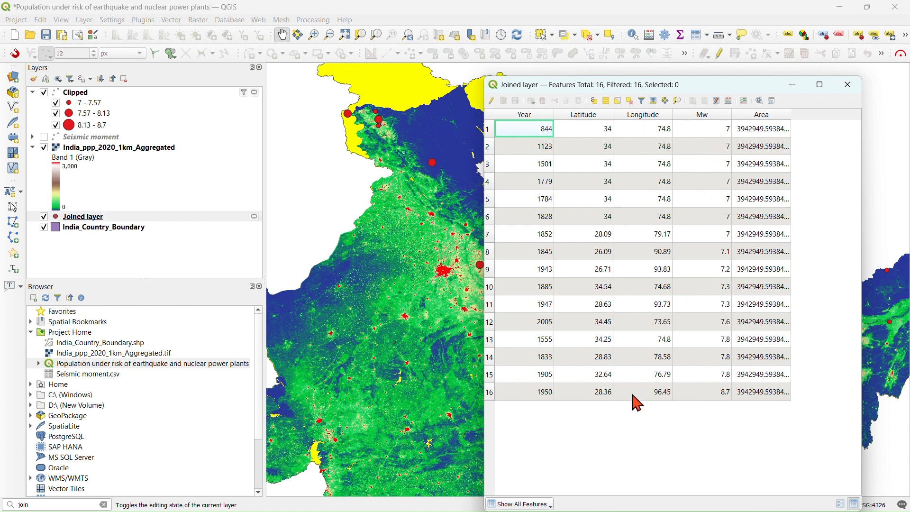
left_click(848, 85)
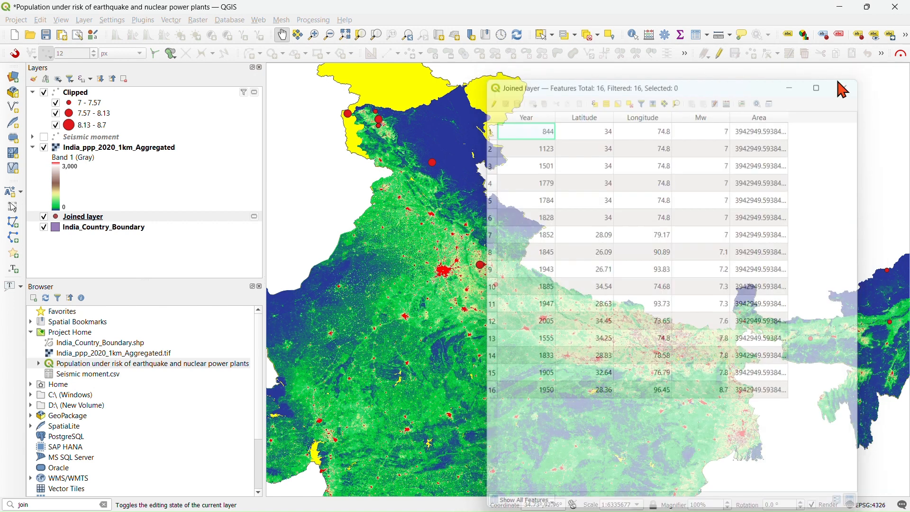
left_click_drag(382, 190, 400, 217)
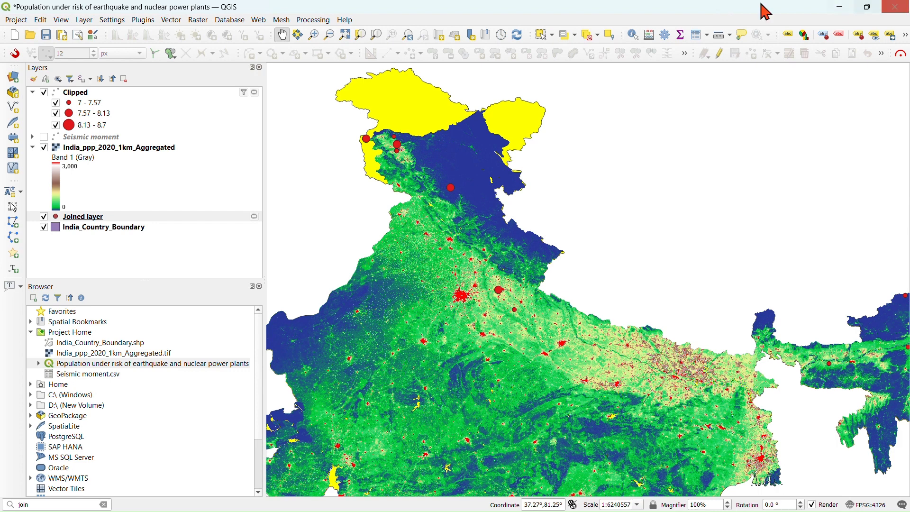
left_click_drag(560, 208, 579, 207)
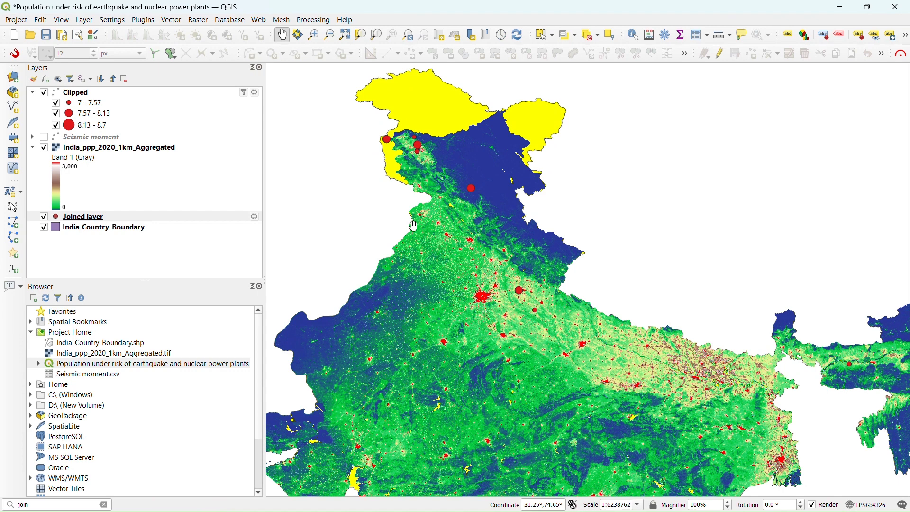
mouse_move(498, 235)
left_mouse_down()
mouse_move(496, 224)
mouse_move(495, 234)
left_mouse_up()
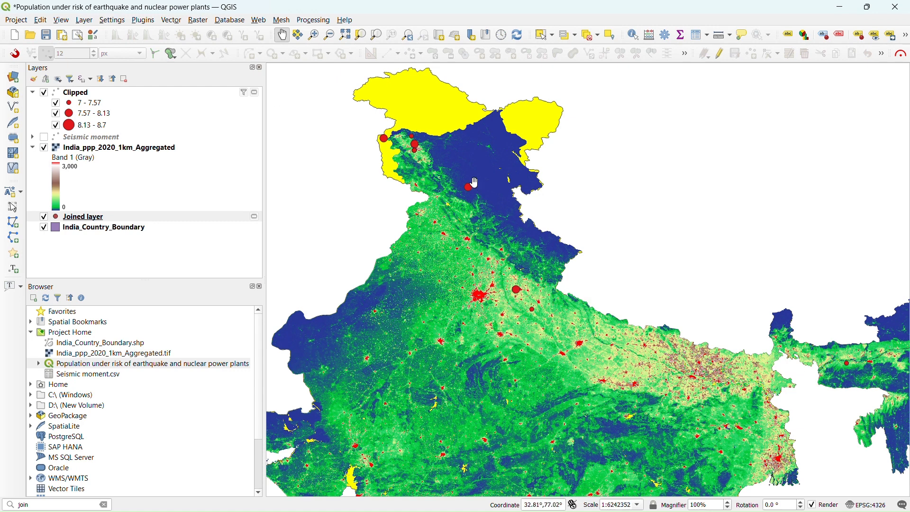
left_click_drag(517, 257, 514, 253)
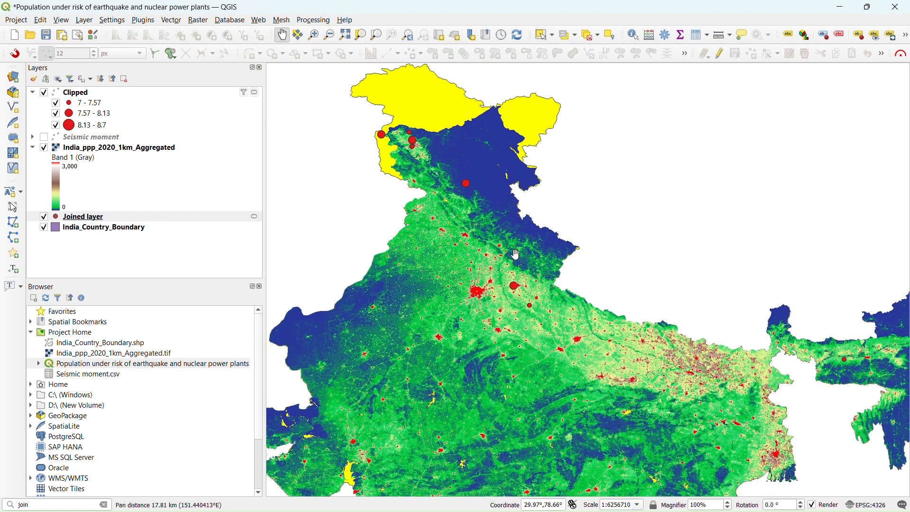
- Find and open the Buffer algorithm and choose Clipped as the input layer
left_click(38, 503)
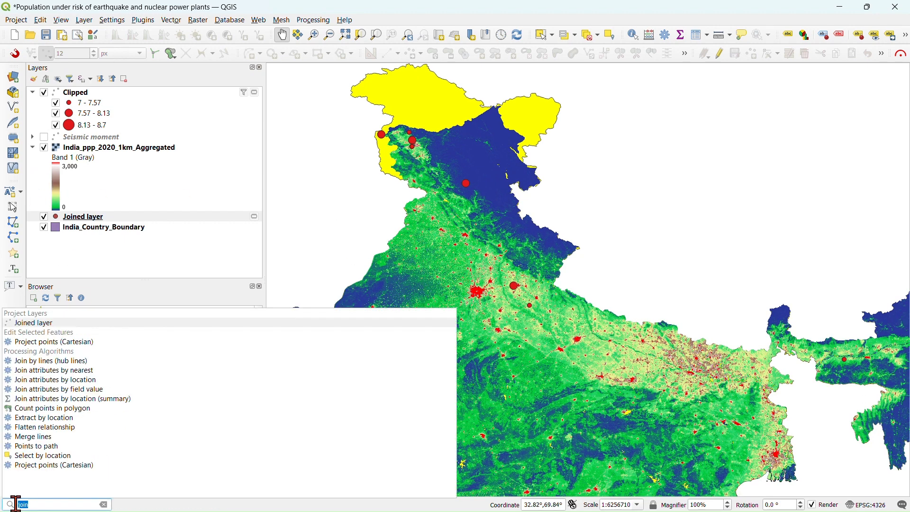
type("buffer")
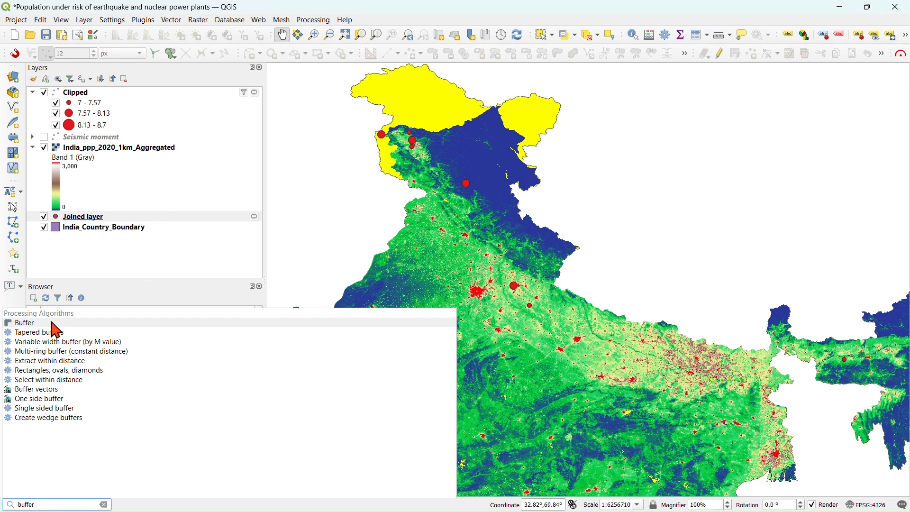
left_click(52, 324)
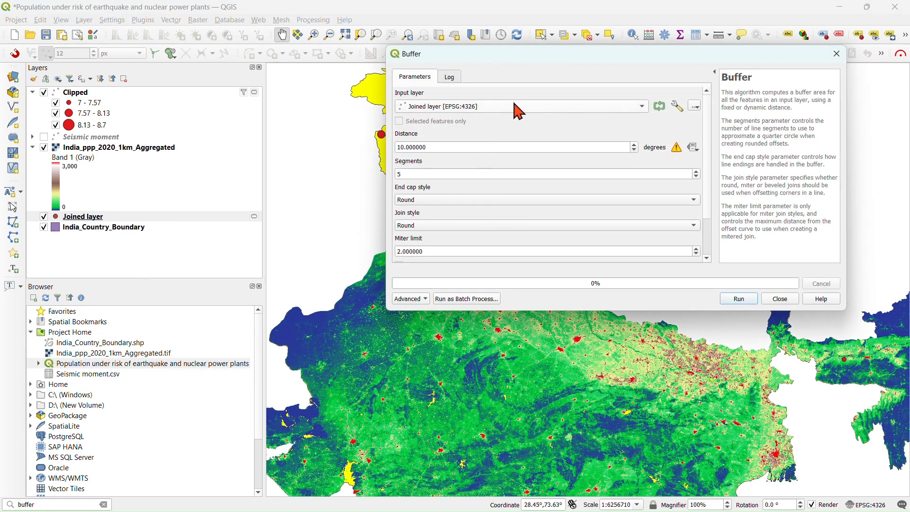
left_click(518, 109)
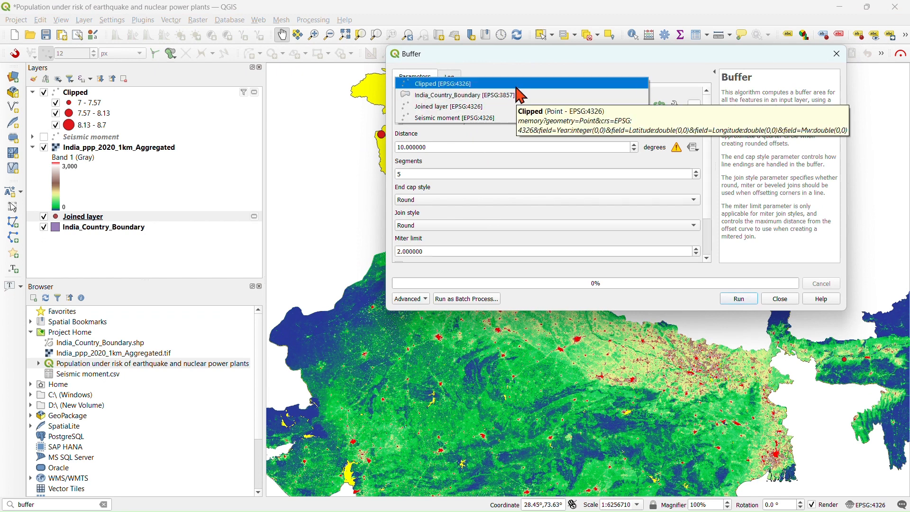
left_click(517, 86)
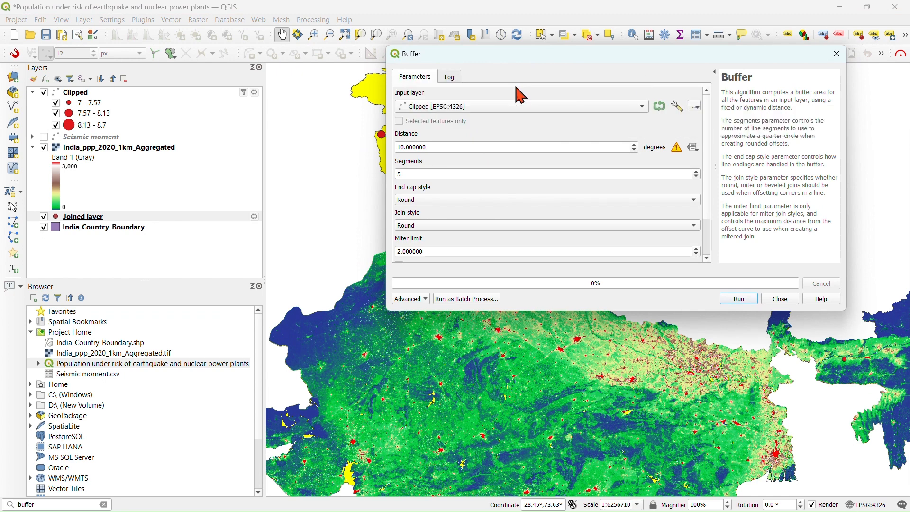
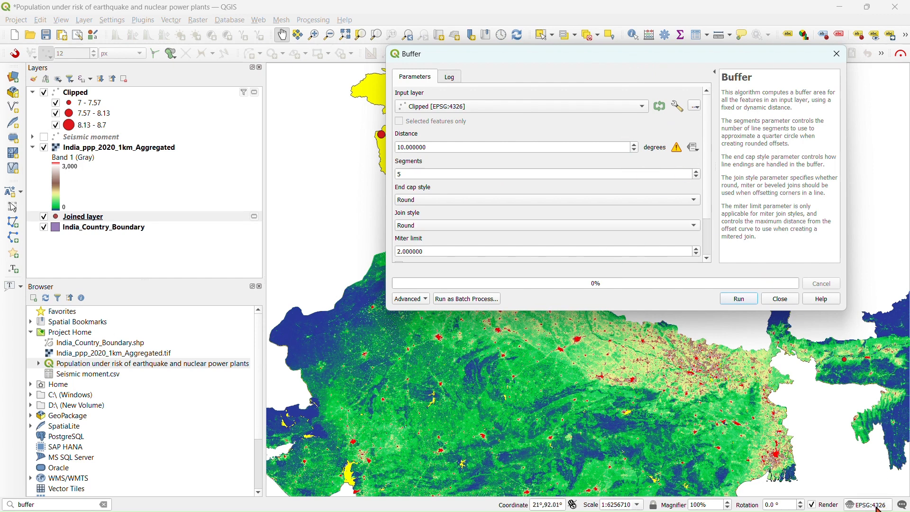
- Set the buffer distance to 1 degree and the segments to 10, and create the buffers as a temporary layer
left_click(457, 145)
left_click_drag(427, 146, 381, 146)
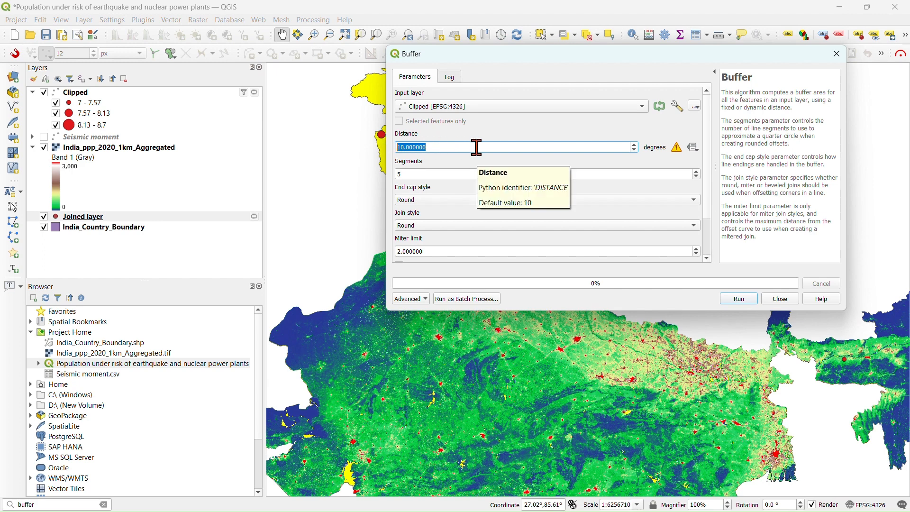
type("1")
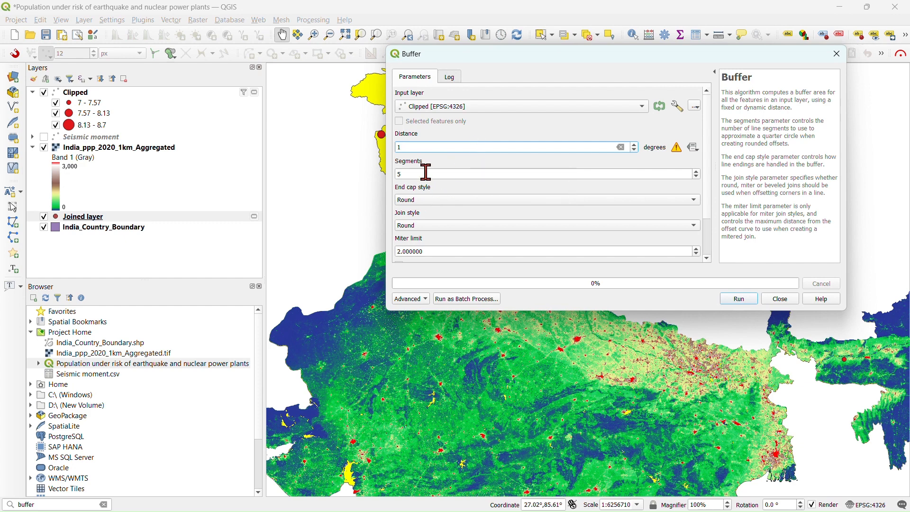
key("Tab")
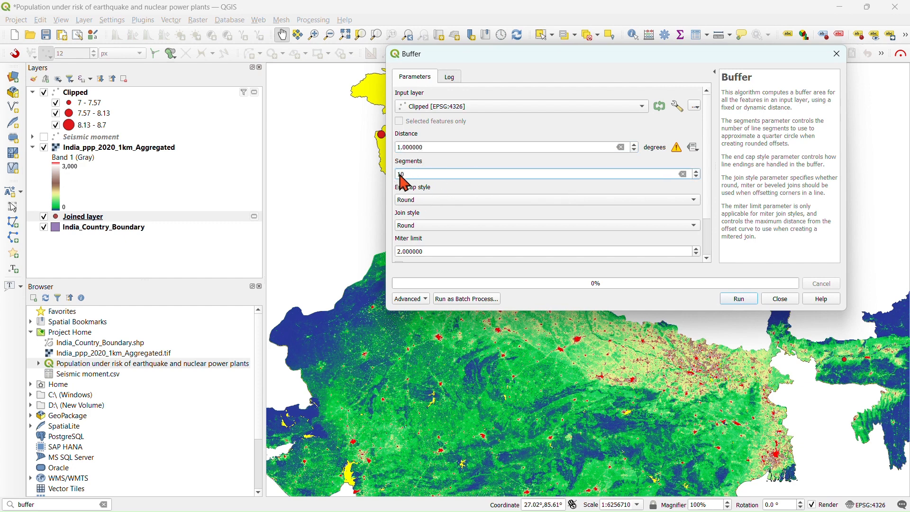
key("Return")
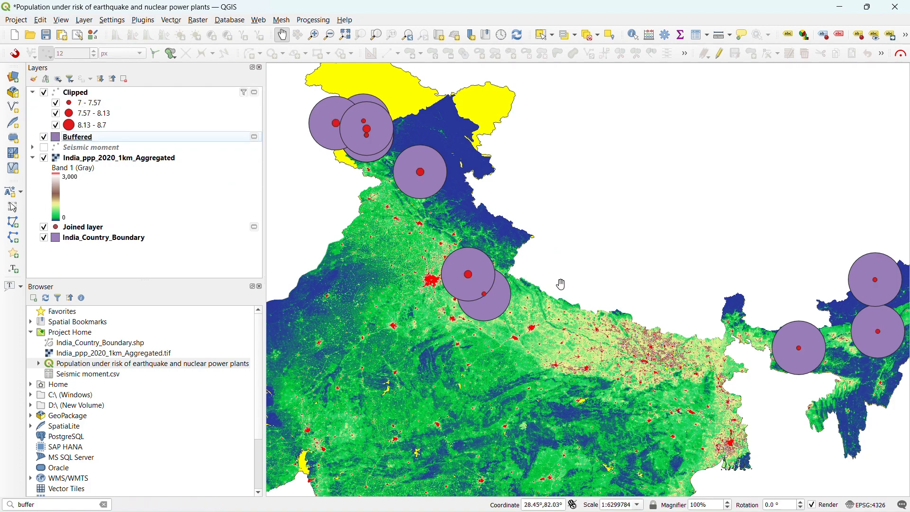
- Examine the buffer circles around the earthquake points across northern India against the population raster
left_click_drag(536, 252, 515, 260)
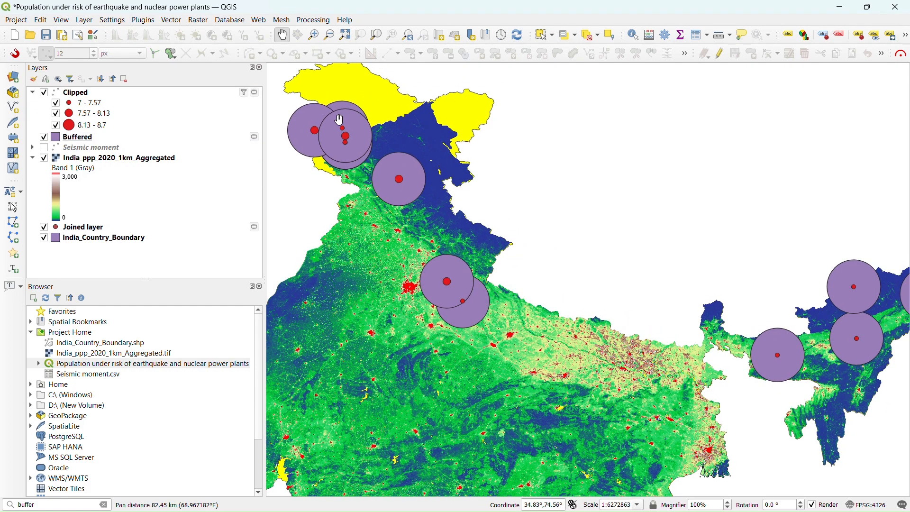
scroll(338, 121, "up", 2)
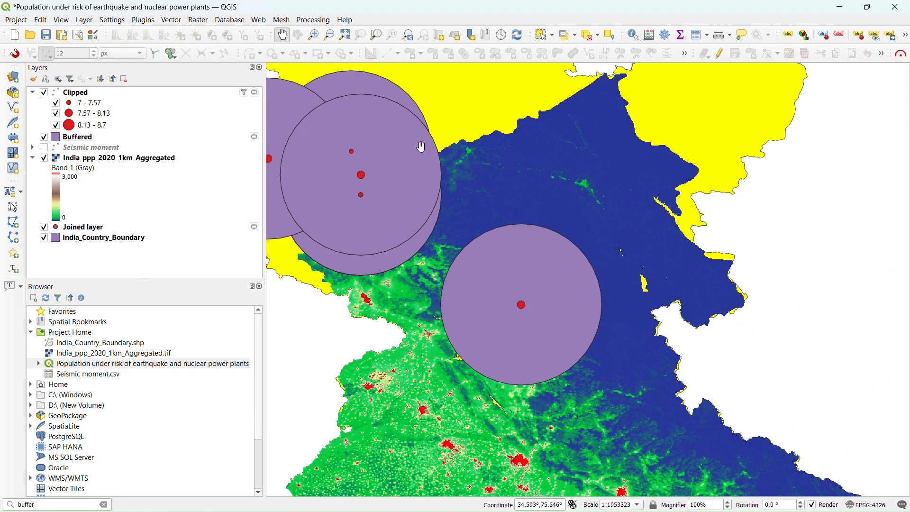
scroll(387, 142, "down", 2)
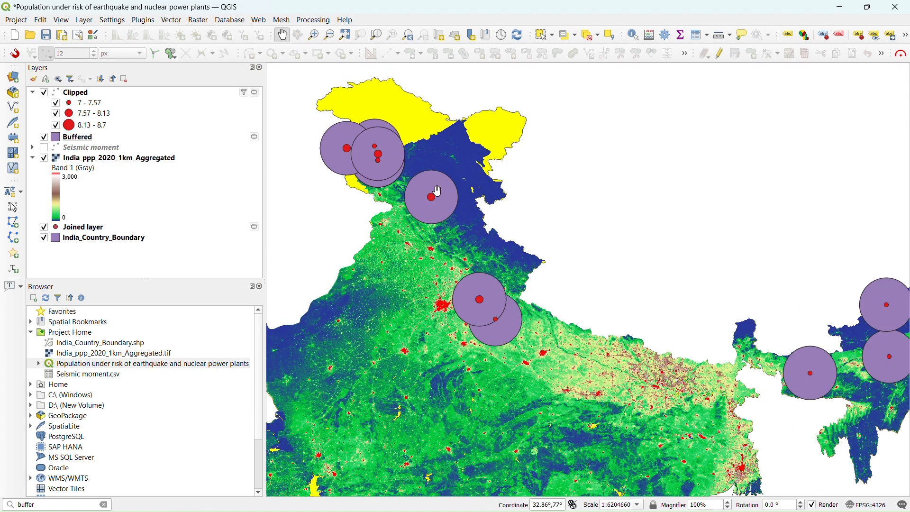
left_click_drag(431, 191, 412, 180)
left_click_drag(491, 209, 477, 189)
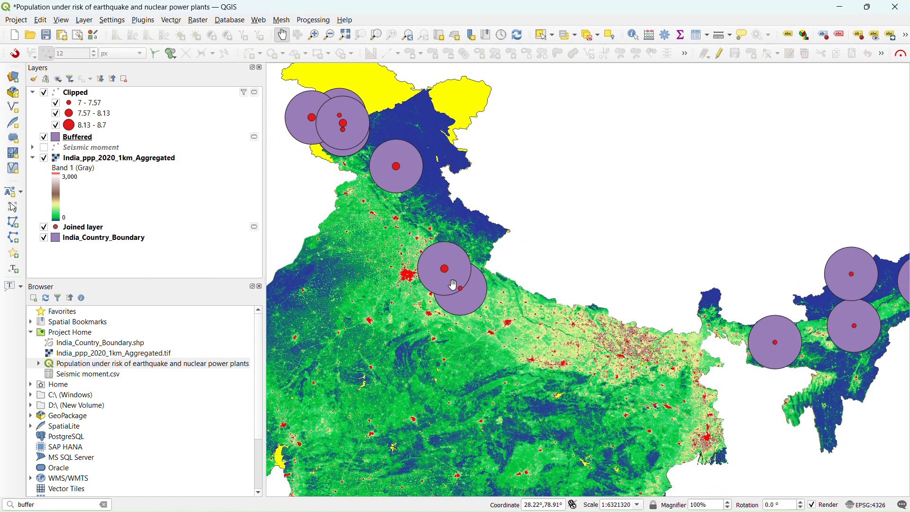
scroll(450, 286, "up", 2)
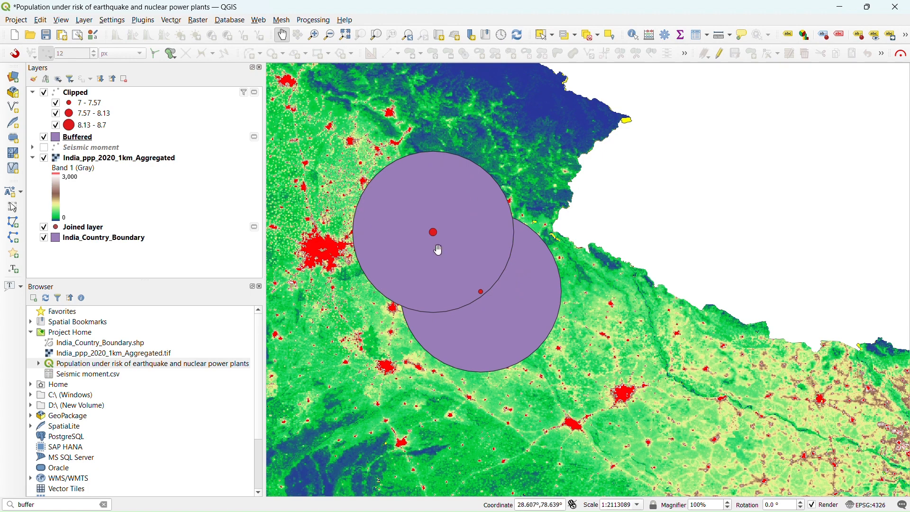
scroll(443, 235, "down", 2)
left_click_drag(442, 236, 449, 289)
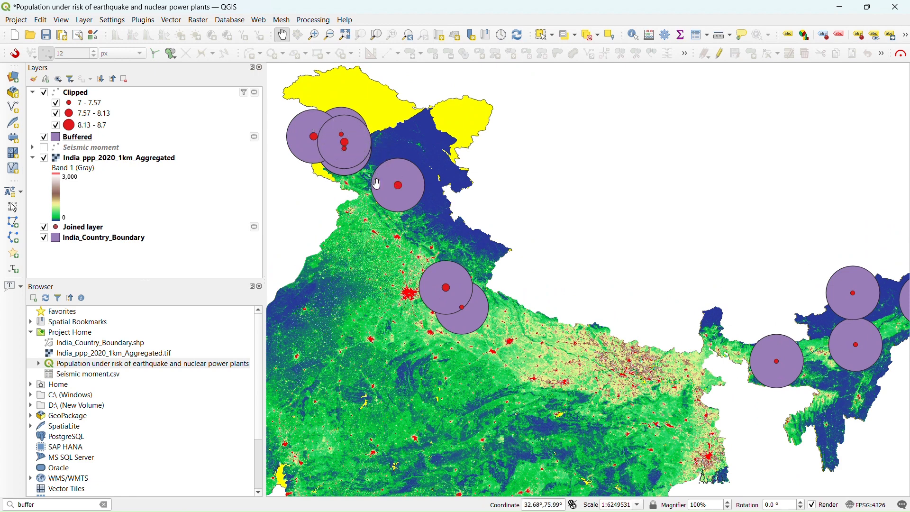
left_click_drag(446, 215, 437, 207)
- Run Zonal statistics on the Buffered layer with India_ppp_2020_1km_Aggregated, calculating count, sum and mean into a temporary layer, and close the dialog
key("ctrl+k")
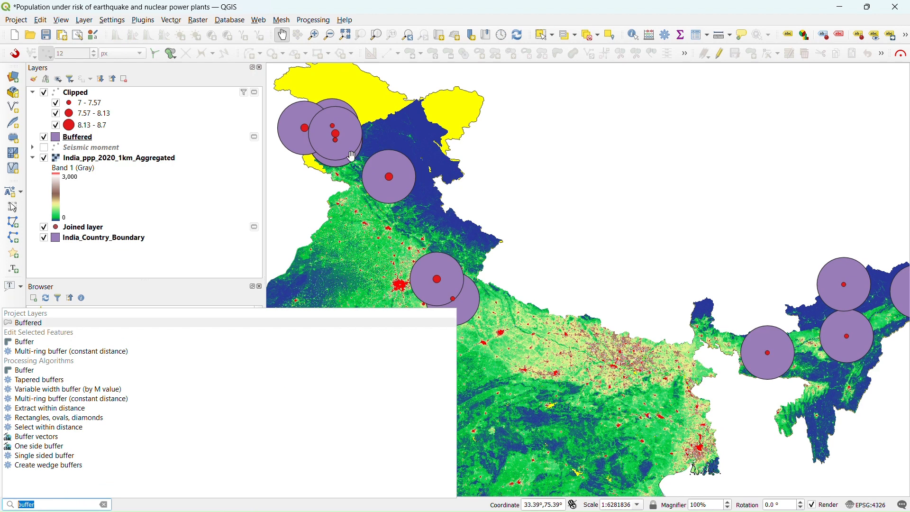
type("zonal")
key("Return")
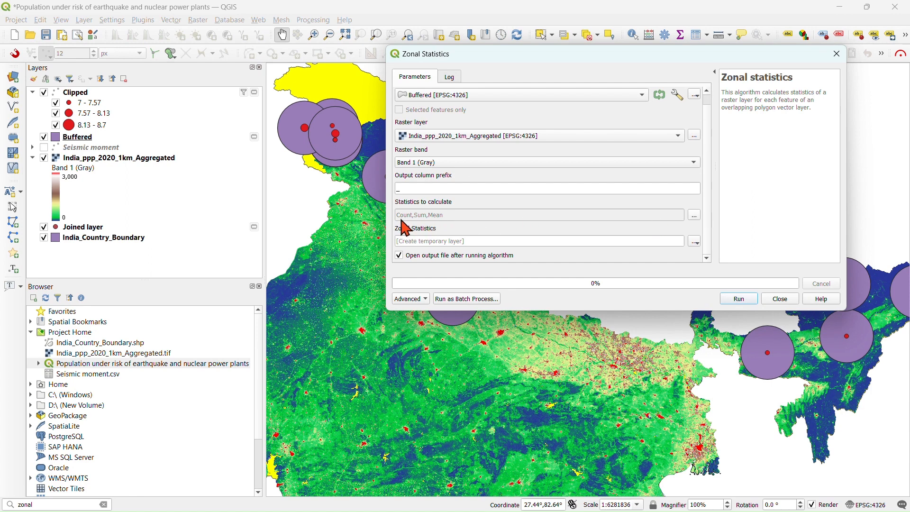
left_click(695, 216)
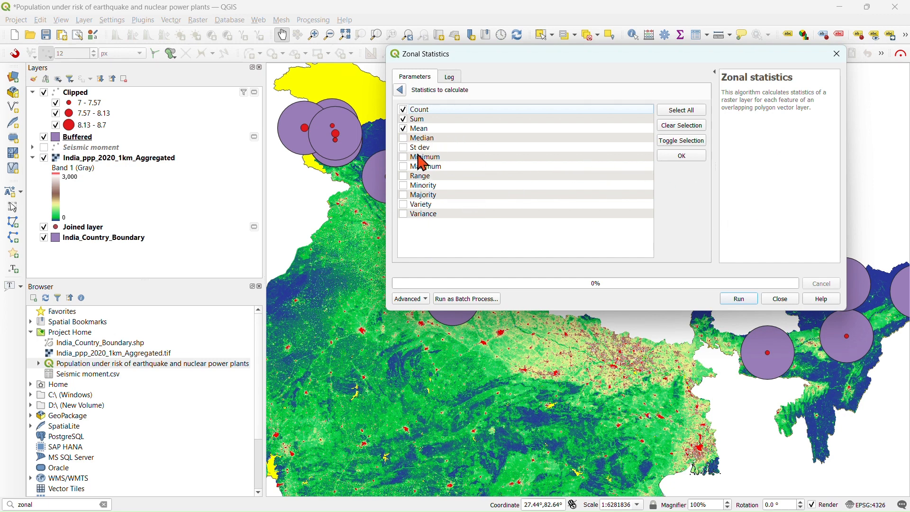
left_click(400, 90)
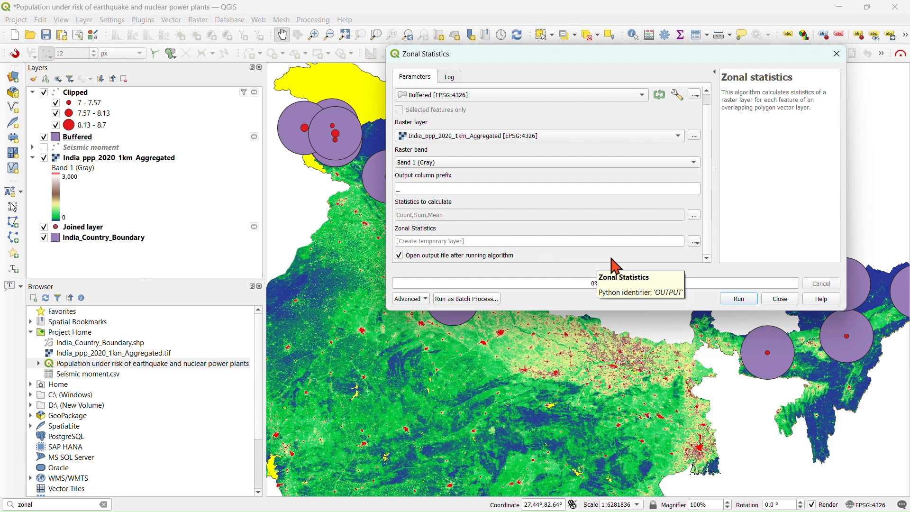
left_click(478, 240)
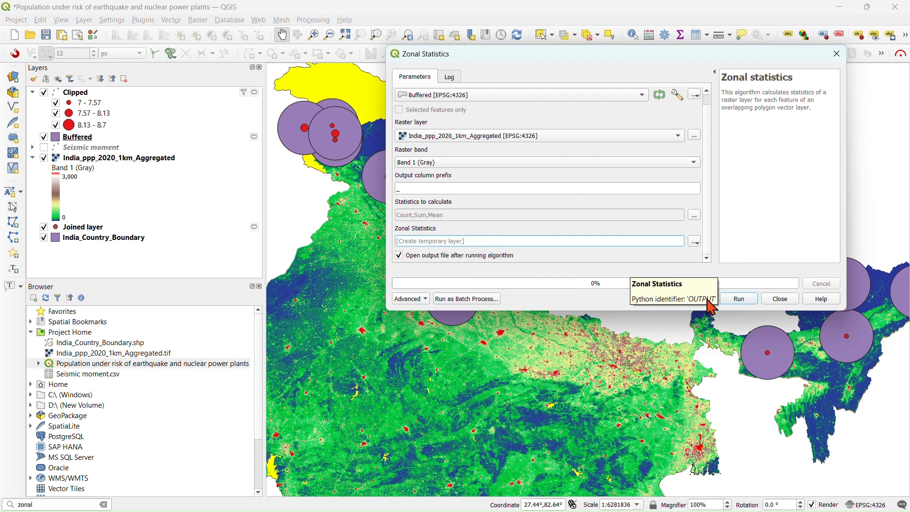
left_click(750, 303)
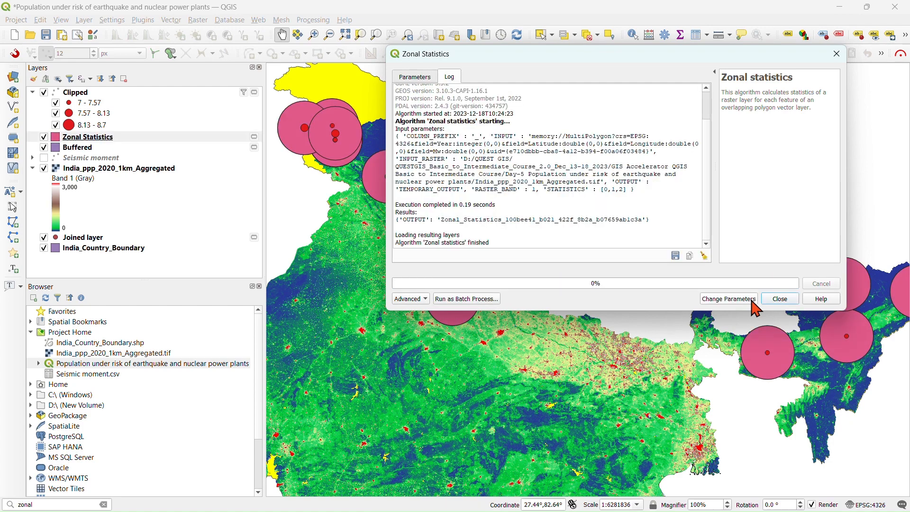
left_click(781, 299)
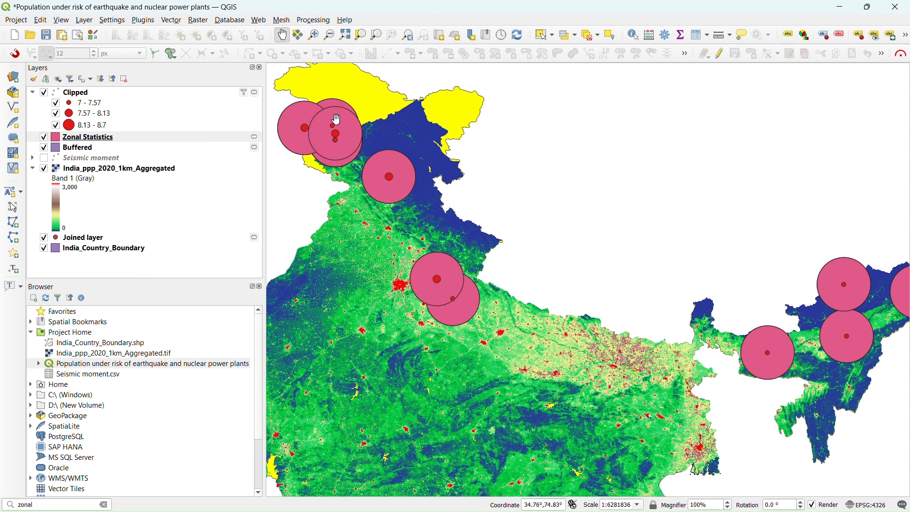
- Identify the Zonal Statistics feature of the single buffer circle in the Himalayan north to read its population sum
left_click_drag(363, 130, 380, 134)
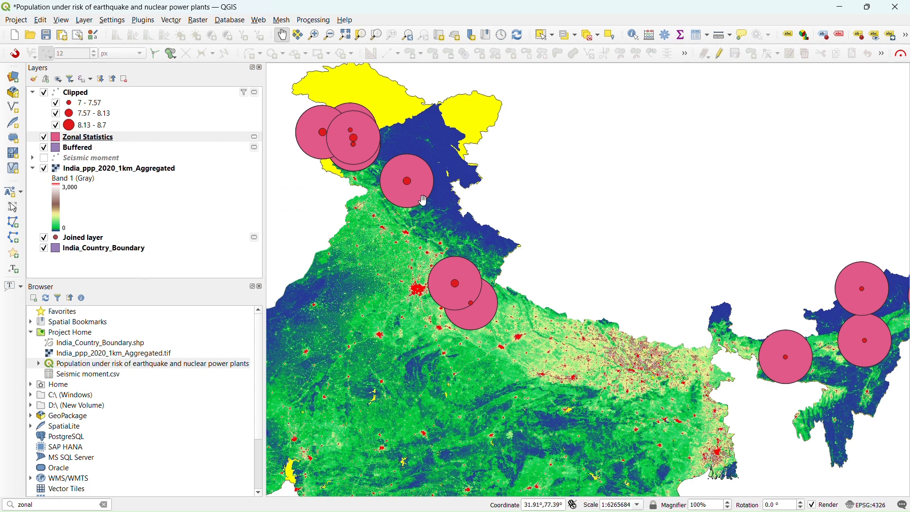
left_click_drag(533, 225, 514, 220)
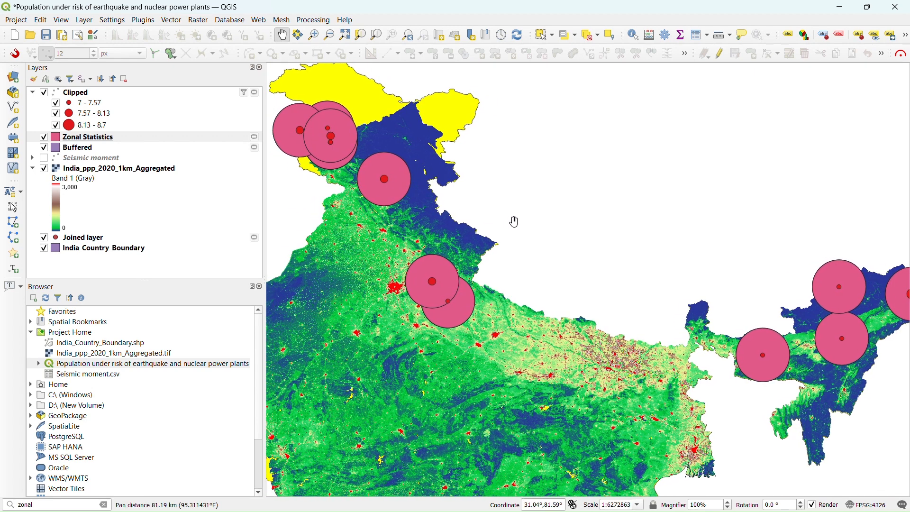
left_click(632, 35)
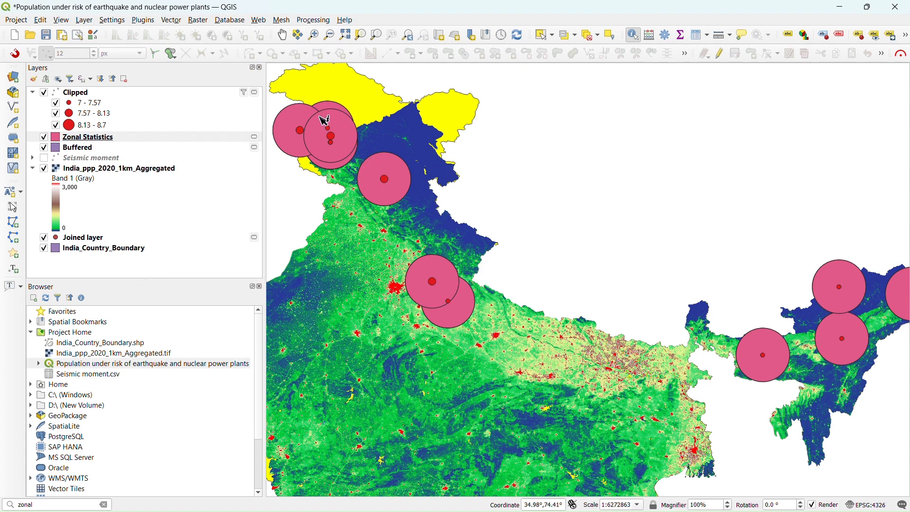
scroll(306, 124, "up", 3)
scroll(390, 134, "down", 1)
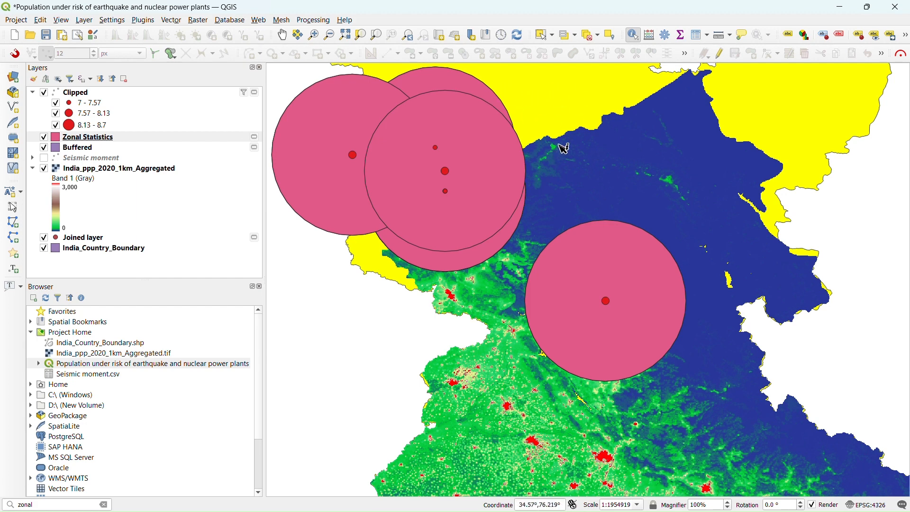
scroll(406, 120, "down", 2)
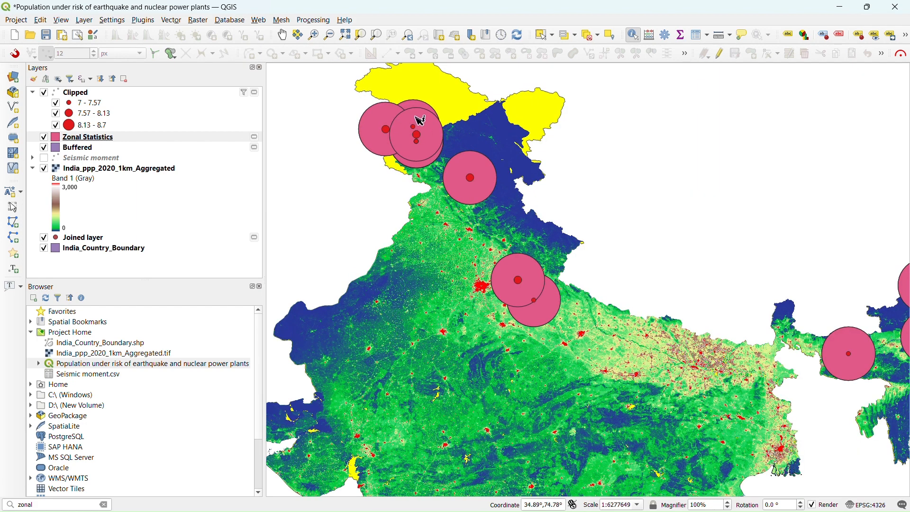
scroll(488, 186, "up", 2)
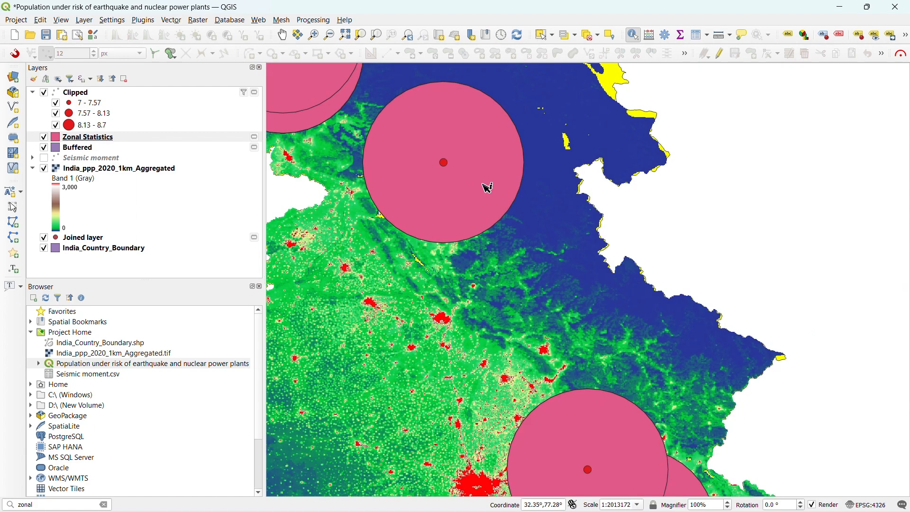
left_click(488, 173)
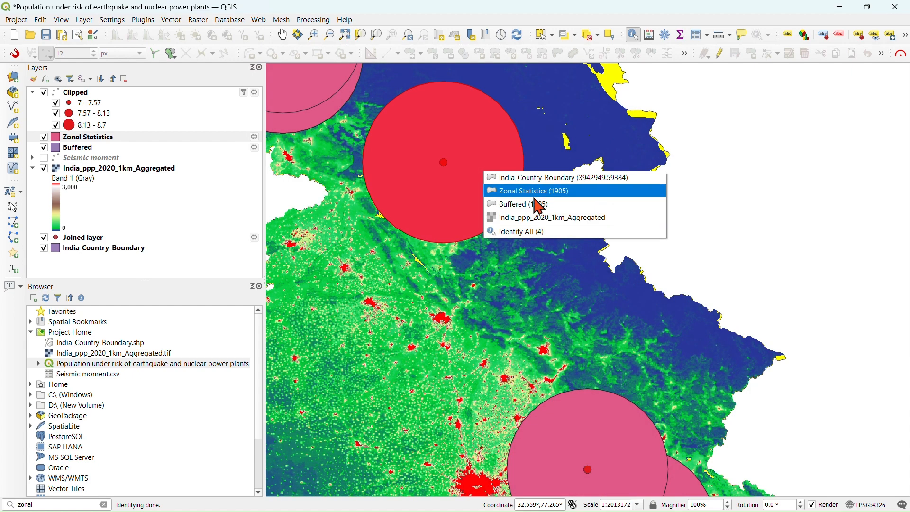
left_click(537, 196)
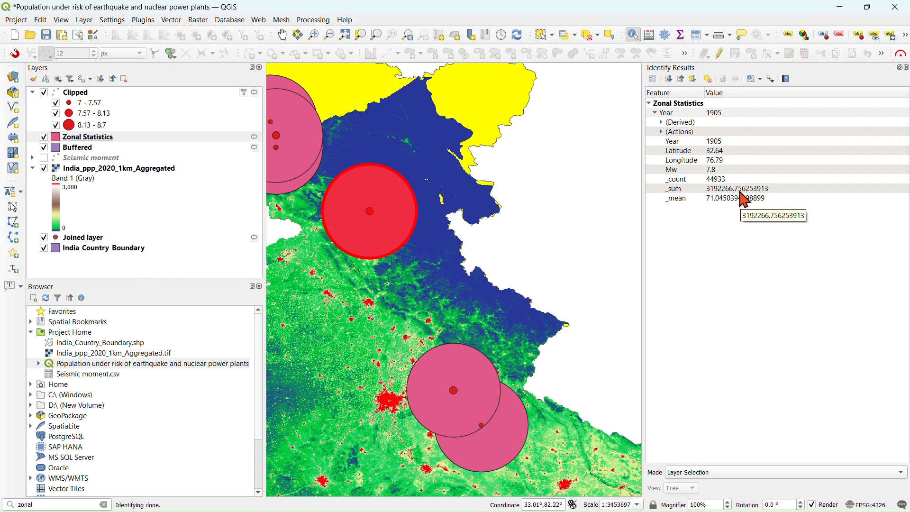
- Identify the 1833 Zonal Statistics feature, the northern of the two overlapping buffer circles in northern India, to read its population sum
scroll(469, 261, "down", 2)
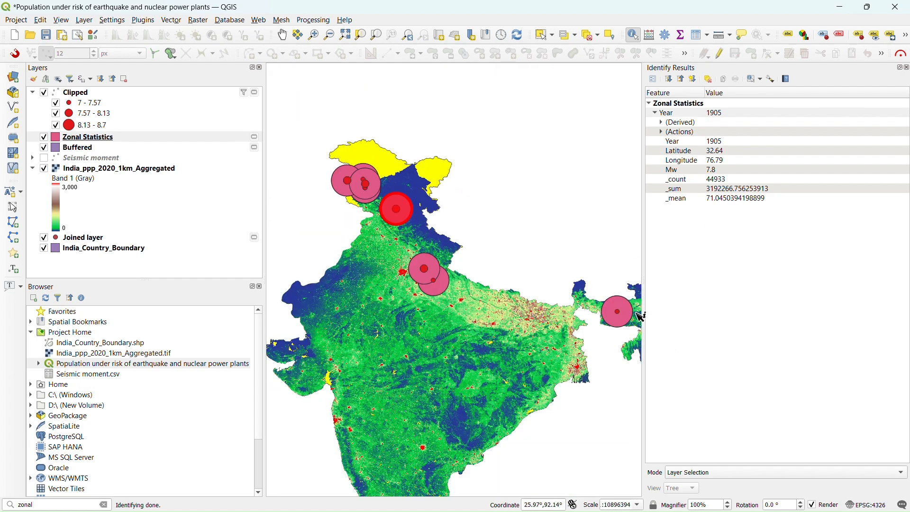
scroll(433, 277, "up", 2)
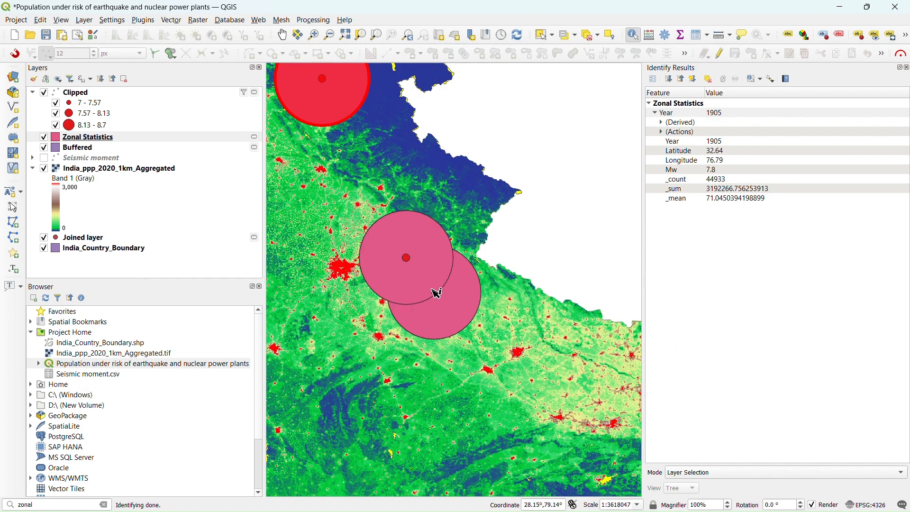
left_click(438, 259)
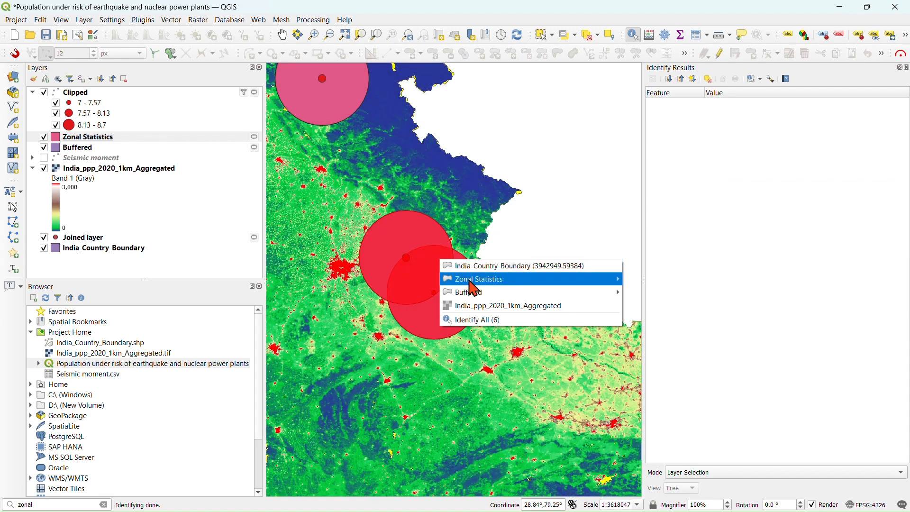
mouse_move(469, 280)
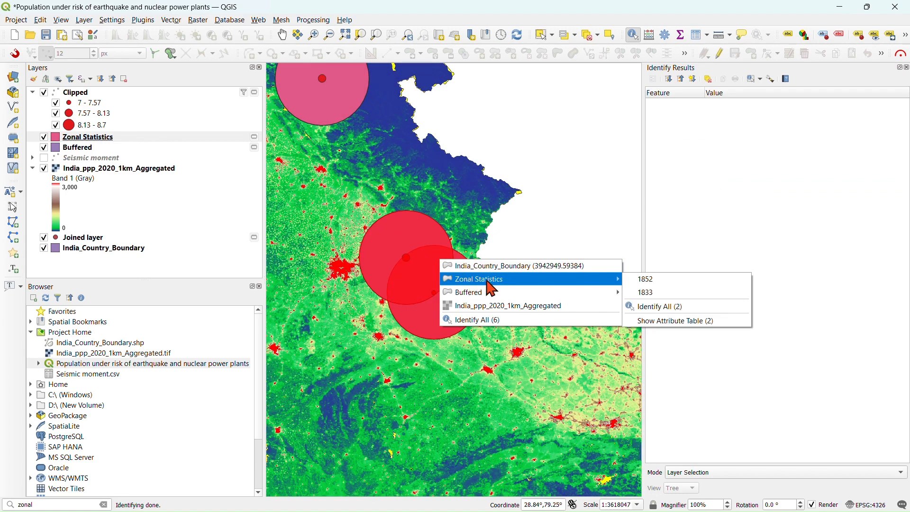
left_click(663, 293)
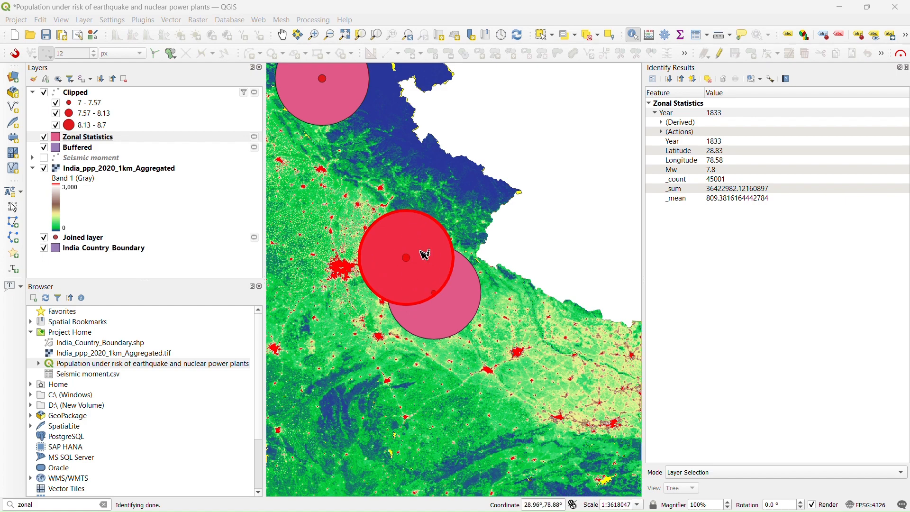
- Identify the 1852 Zonal Statistics feature, the southern circle of the overlapping pair, to read its population sum
left_click(455, 331)
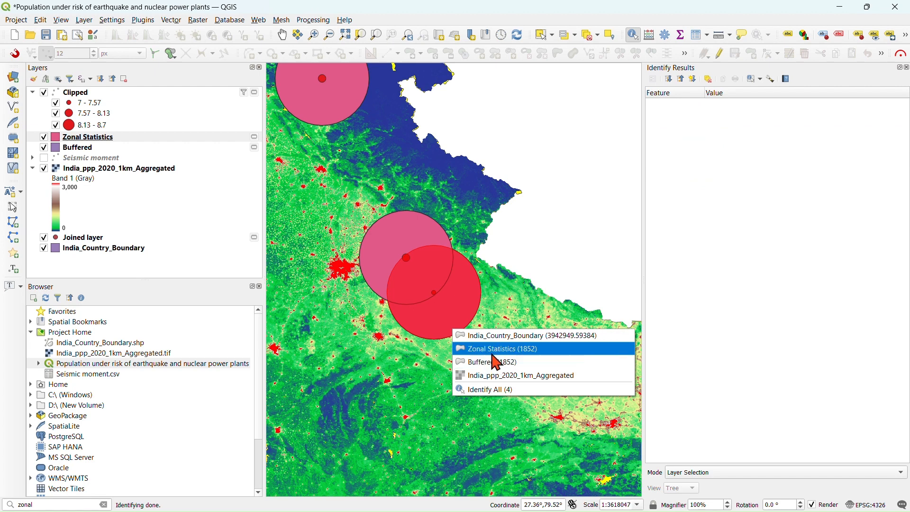
left_click(496, 351)
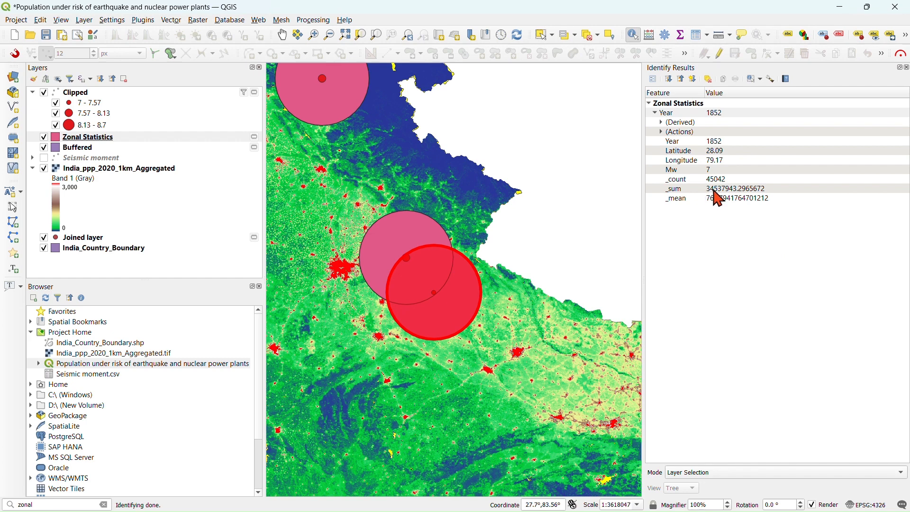
left_click(397, 227)
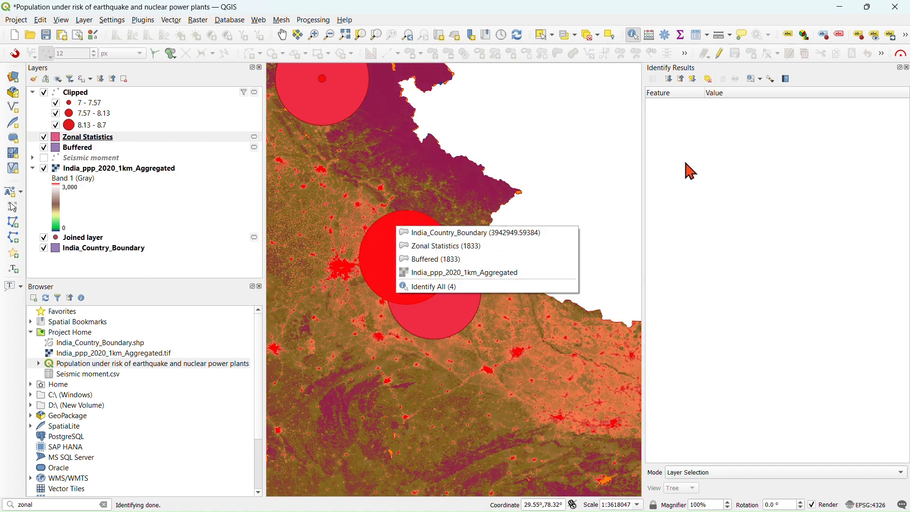
left_click(687, 170)
- Examine how all the earthquake buffer circles are distributed across India against the population raster
scroll(578, 183, "down", 2)
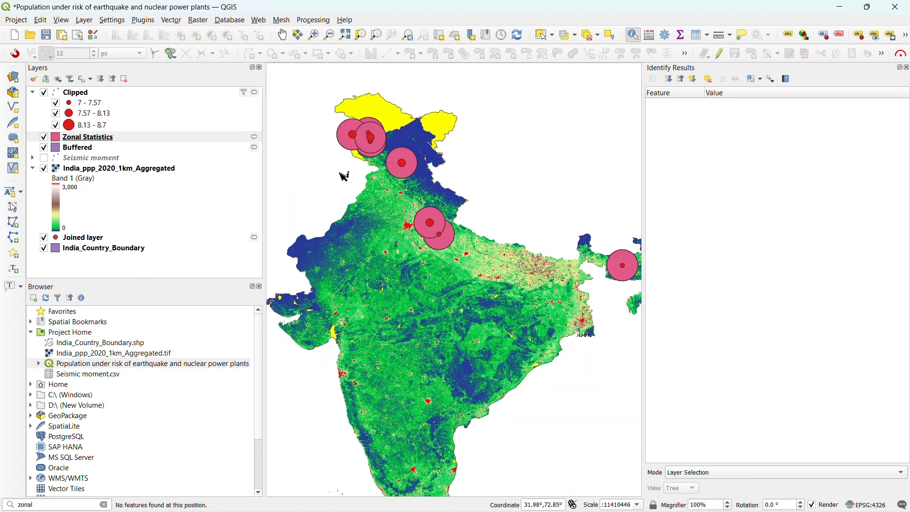
scroll(341, 176, "down", 2)
scroll(344, 192, "up", 2)
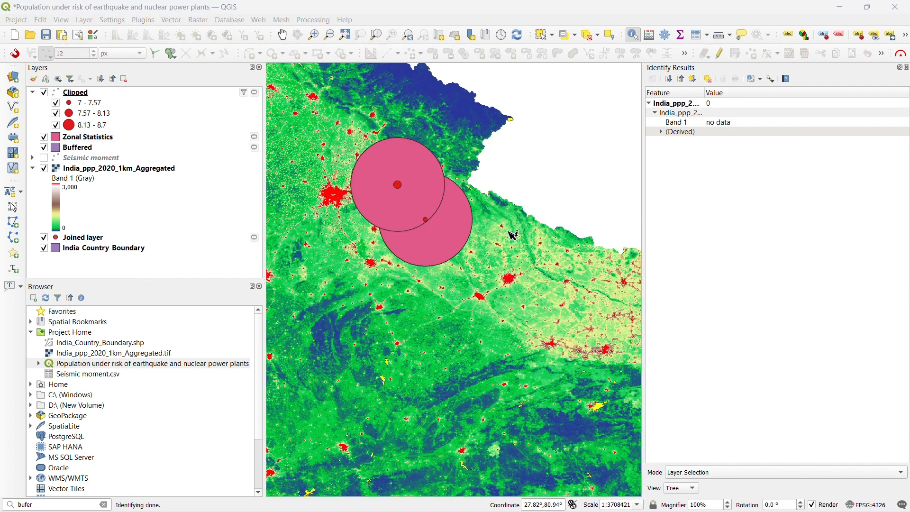
scroll(526, 256, "down", 4)
scroll(447, 213, "up", 5)
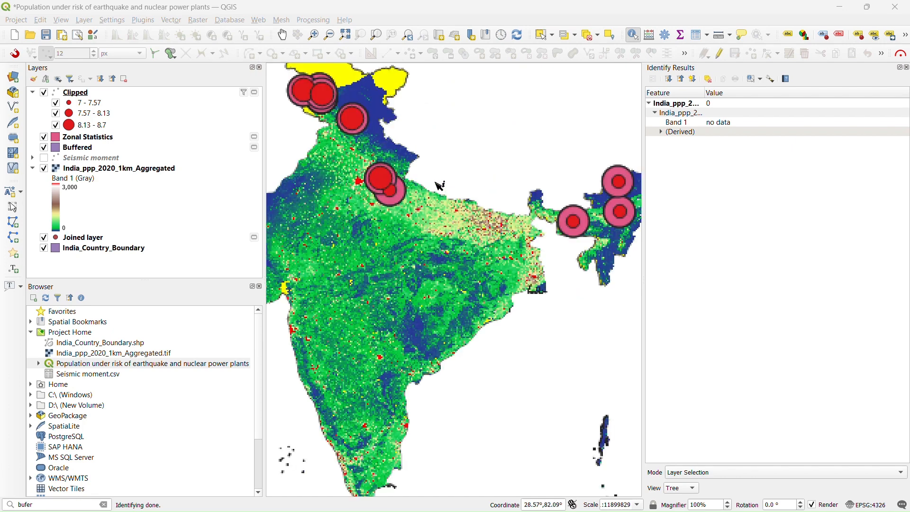
scroll(433, 185, "down", 5)
scroll(417, 166, "up", 4)
scroll(417, 167, "down", 2)
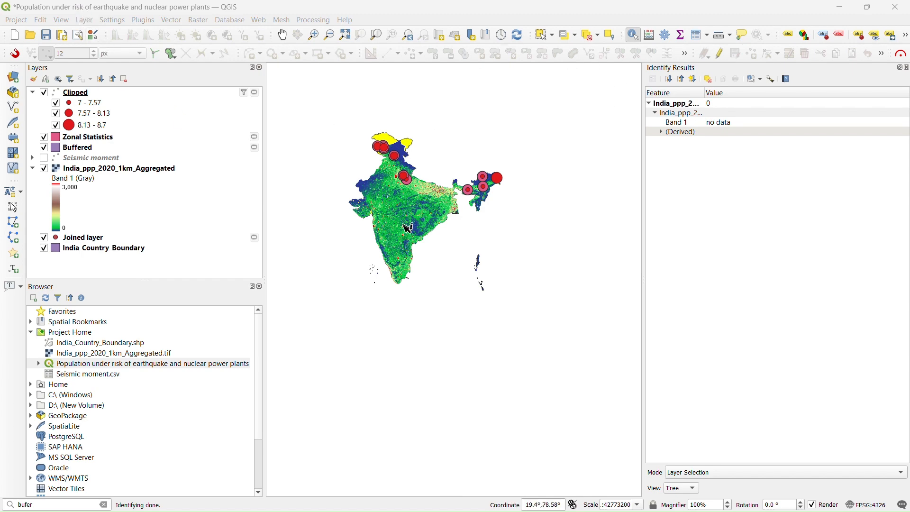
scroll(401, 187, "up", 2)
scroll(398, 186, "down", 2)
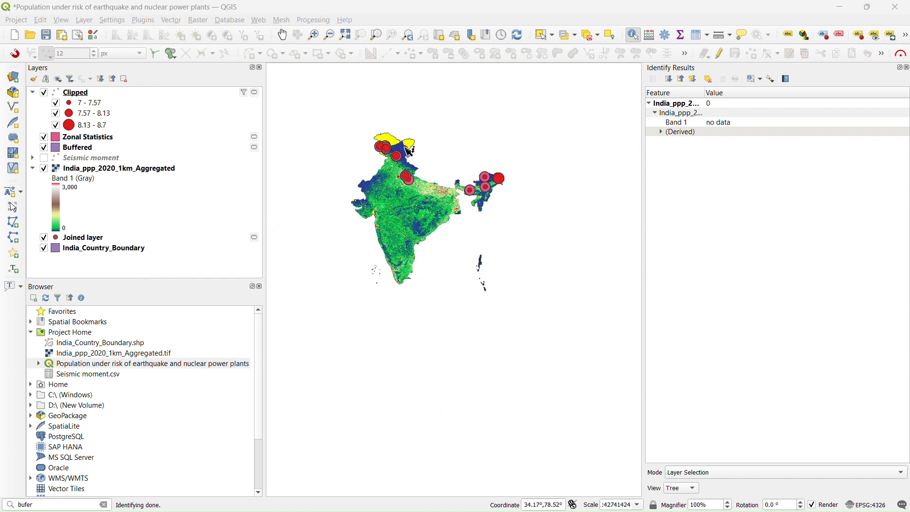
- Hide the Layers, Browser and Identify Results panels to enlarge the map of India's earthquake buffers
key("ctrl+Tab")
scroll(397, 175, "up", 2)
left_click(399, 177)
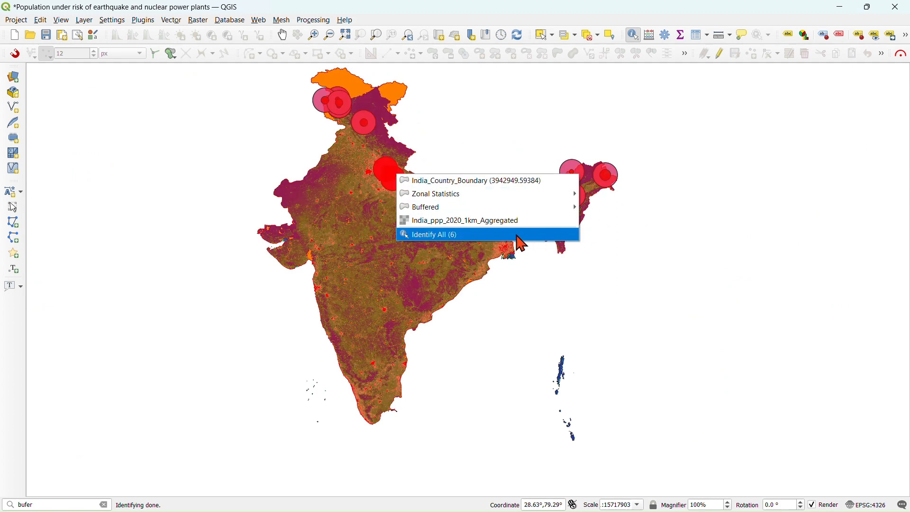
left_click(484, 124)
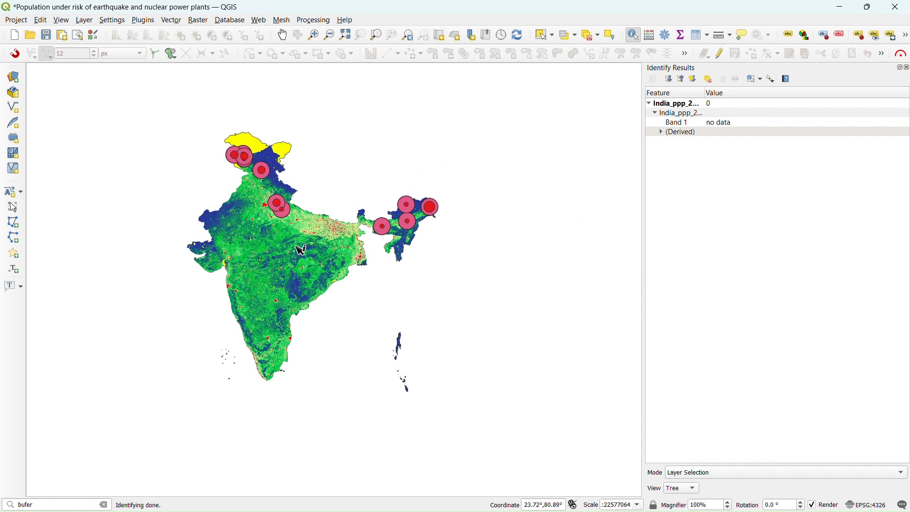